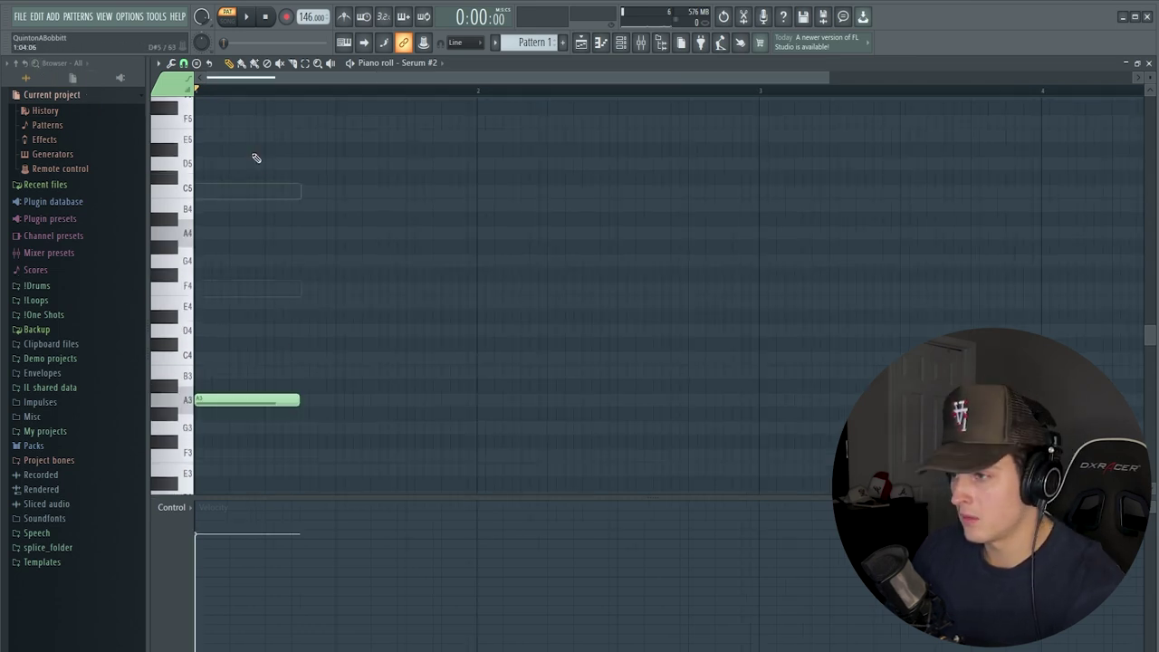
Complete the opening chord at the start of bar 1 by adding E4 and C5 above the A3 note, and play it back.
{"action": "left_click", "coordinate": [249, 360]}
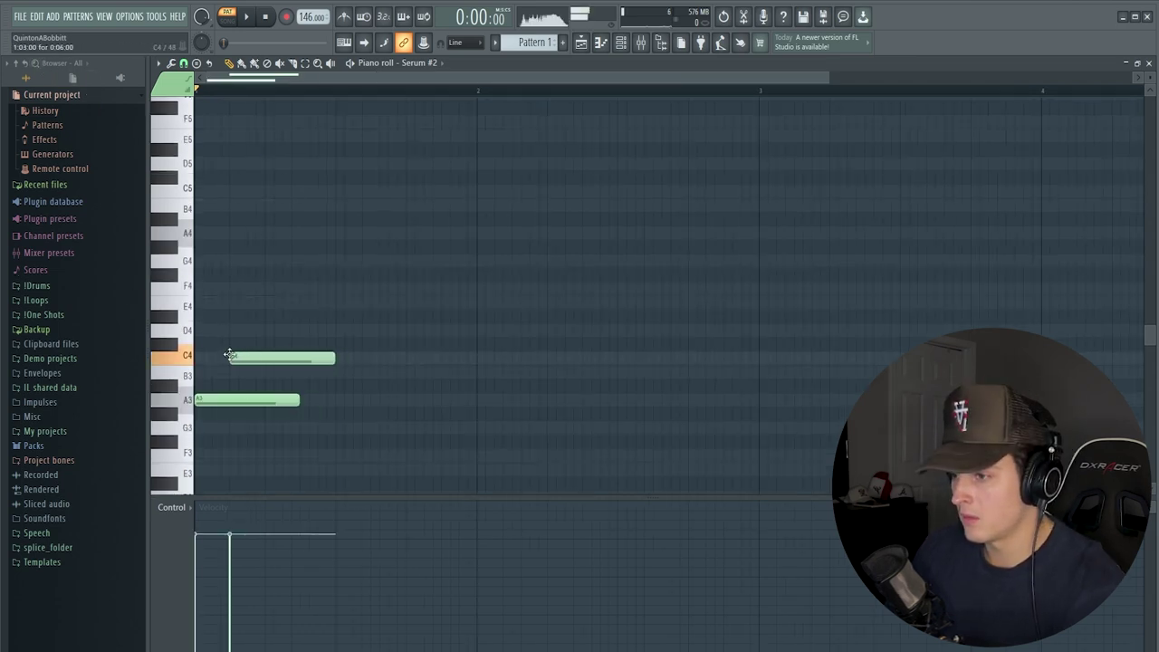
{"action": "left_click_drag", "start_coordinate": [185, 296], "coordinate": [202, 299]}
{"action": "left_click_drag", "start_coordinate": [228, 284], "coordinate": [235, 321]}
{"action": "left_click_drag", "start_coordinate": [243, 326], "coordinate": [247, 365]}
{"action": "key", "text": "ctrl+Up"}
{"action": "key", "text": "space"}
{"action": "left_click", "coordinate": [304, 373]}
{"action": "key", "text": "space"}
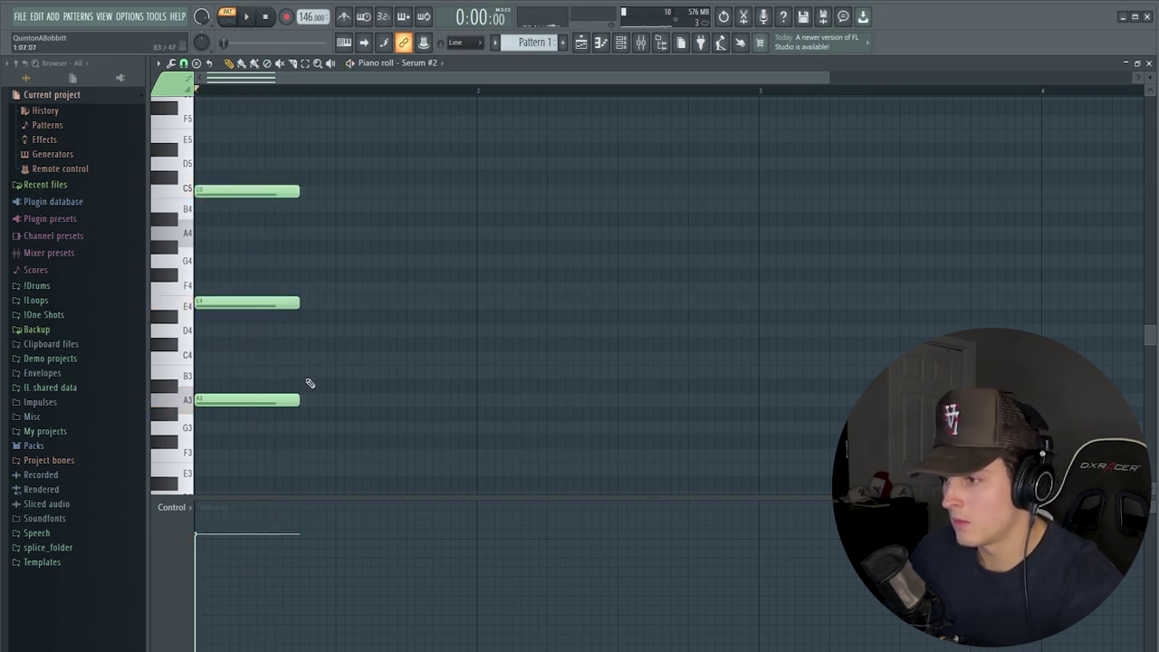
Add a second chord of C4, G4 and E5 directly after the first chord and play it back.
{"action": "left_click", "coordinate": [303, 372]}
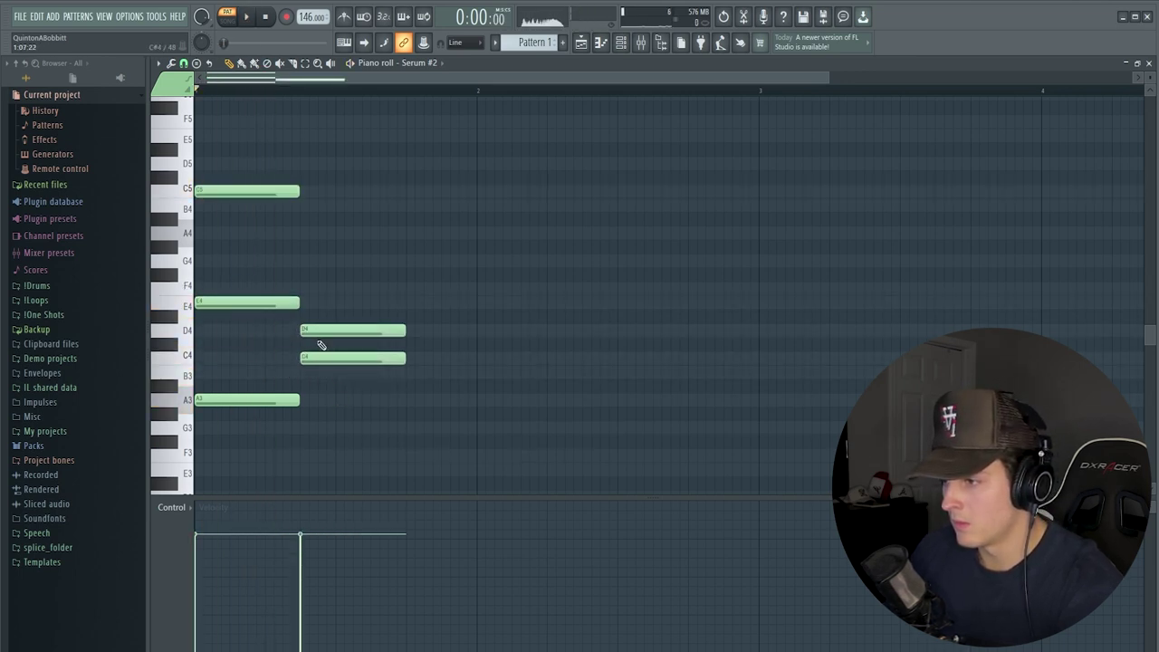
{"action": "left_click", "coordinate": [328, 302]}
{"action": "key", "text": "ctrl+Up"}
{"action": "scroll", "coordinate": [339, 309], "scroll_direction": "up", "scroll_amount": 1}
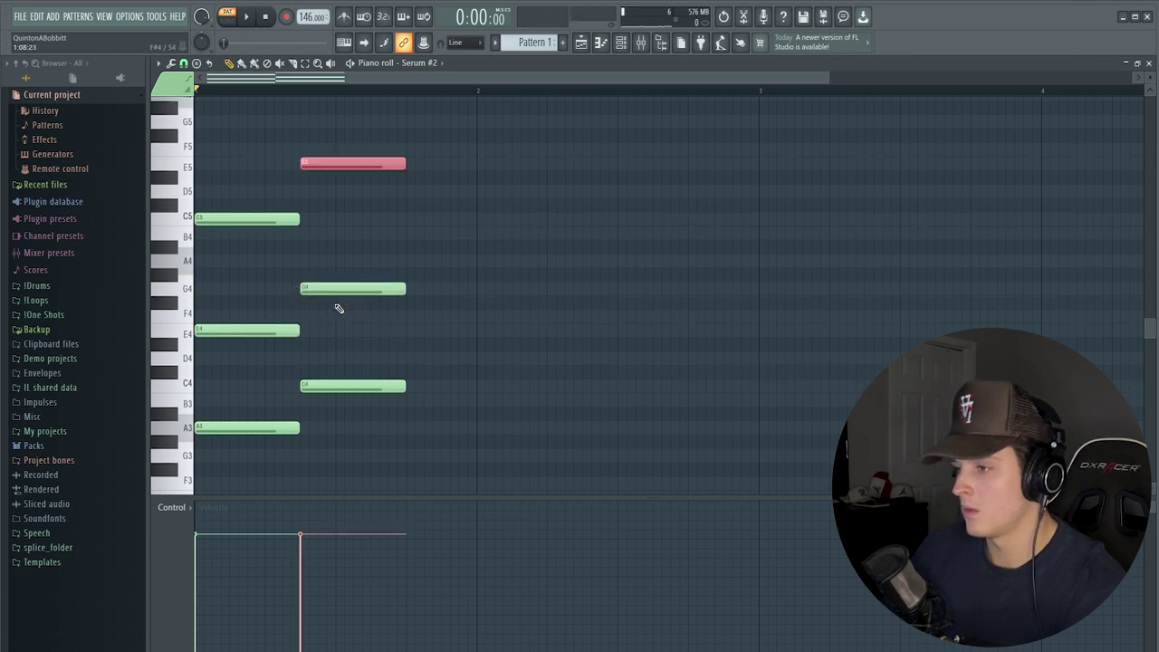
{"action": "key", "text": "space"}
{"action": "key", "text": "space"}
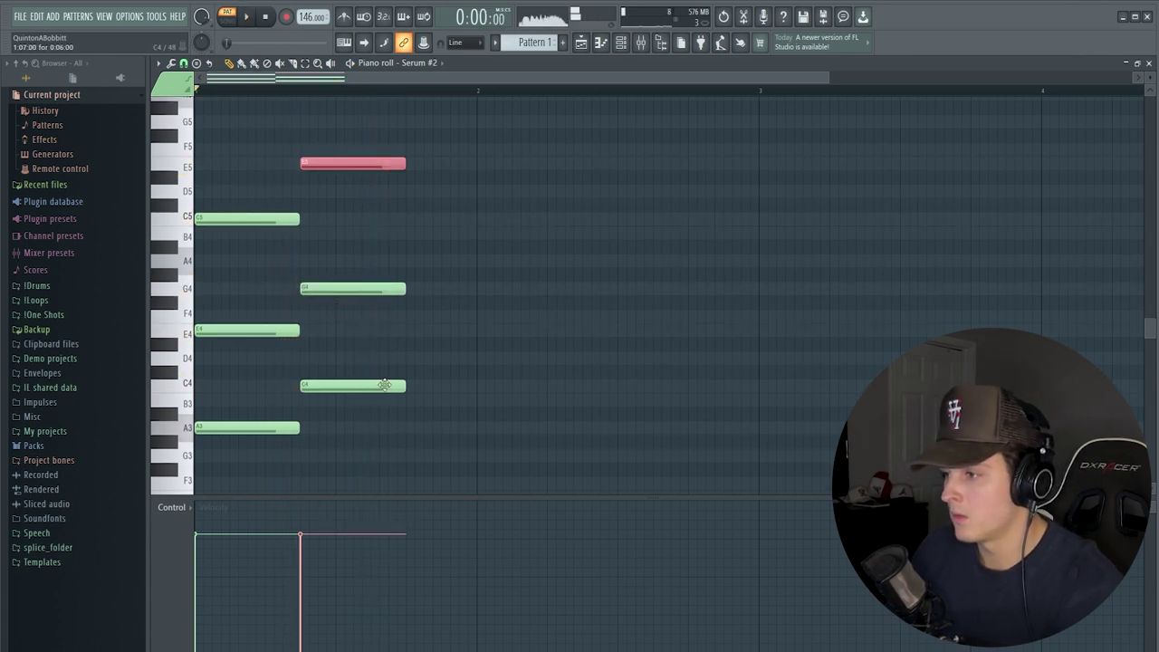
Add a third chord of D4, A4 and F5 directly after the second chord and play the progression.
{"action": "left_click", "coordinate": [418, 361]}
{"action": "left_click", "coordinate": [418, 359]}
{"action": "left_click", "coordinate": [417, 261]}
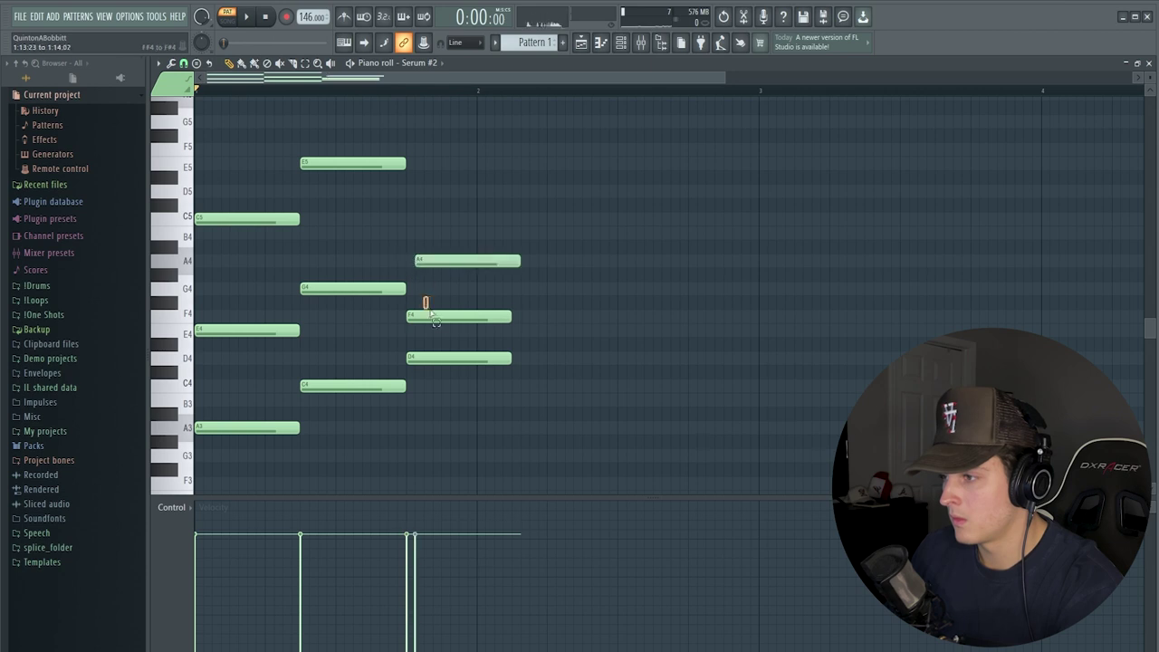
{"action": "key", "text": "ctrl+Up"}
{"action": "key", "text": "space"}
{"action": "key", "text": "space"}
{"action": "key", "text": "ctrl+d"}
{"action": "key", "text": "space"}
{"action": "left_click_drag", "start_coordinate": [440, 271], "coordinate": [432, 272]}
{"action": "key", "text": "space"}
{"action": "key", "text": "space"}
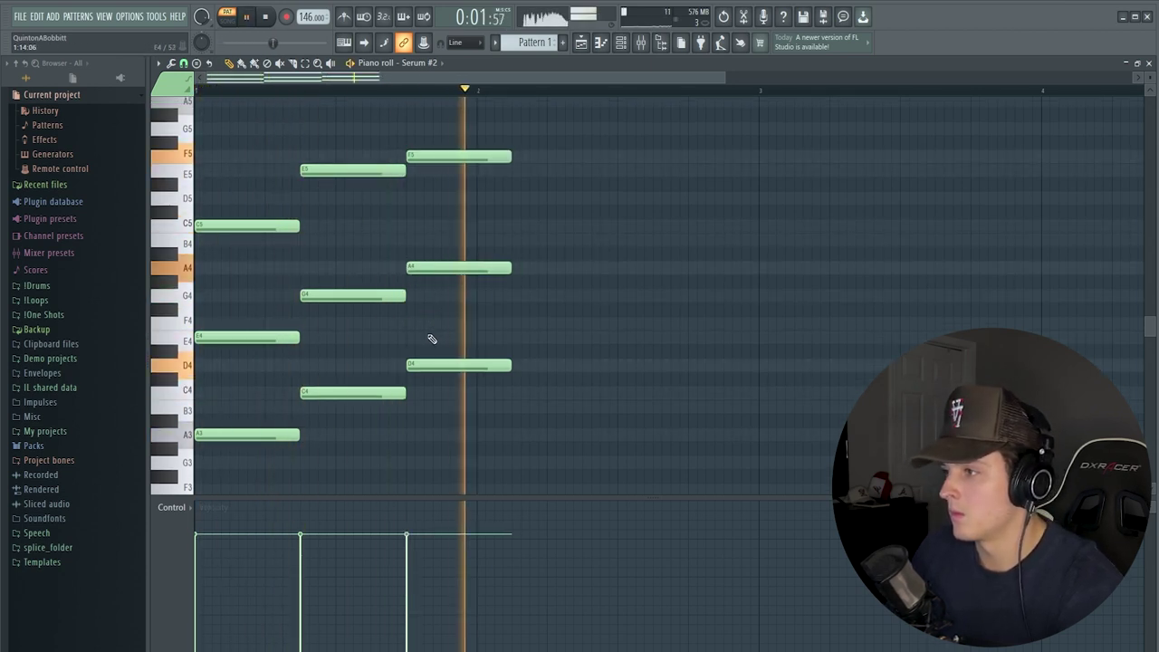
{"action": "key", "text": "space"}
Set the snap to Step, shorten the notes of the first two chords by one step, and play the result.
{"action": "left_click_drag", "start_coordinate": [336, 440], "coordinate": [246, 105]}
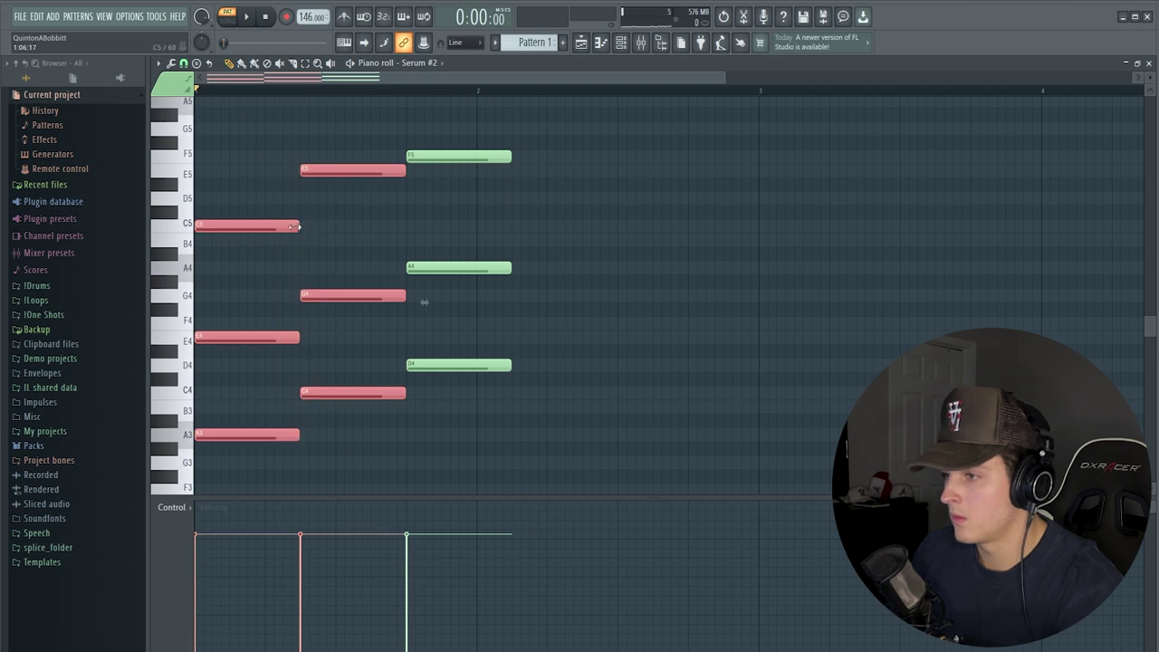
{"action": "left_click", "coordinate": [184, 63]}
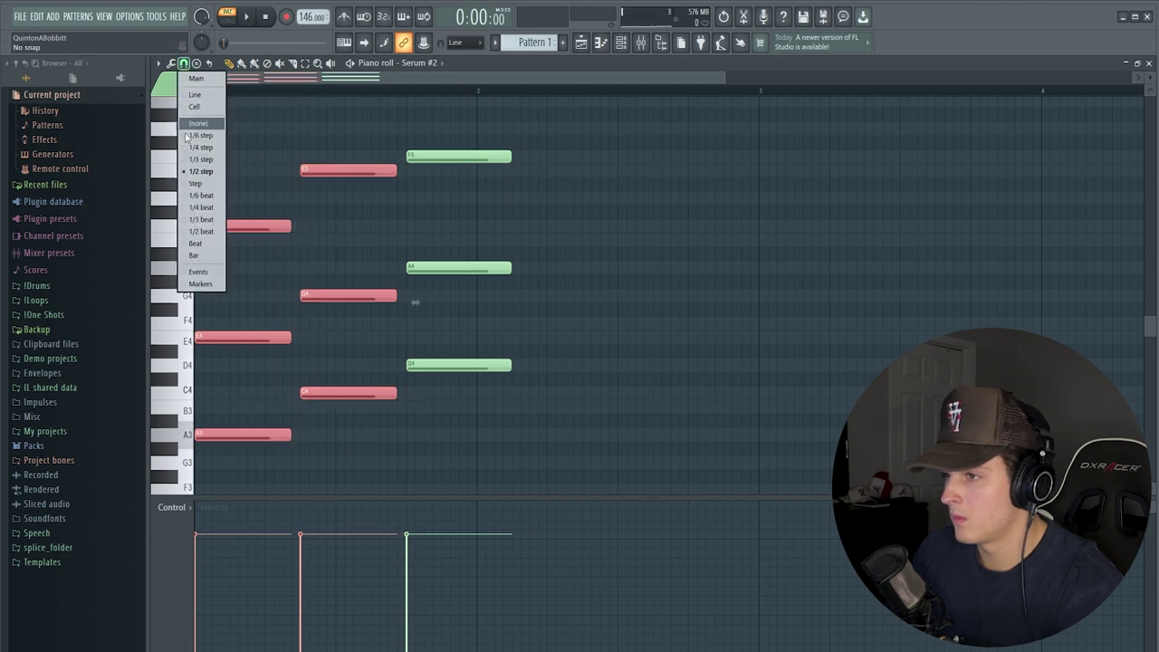
{"action": "left_click", "coordinate": [190, 184]}
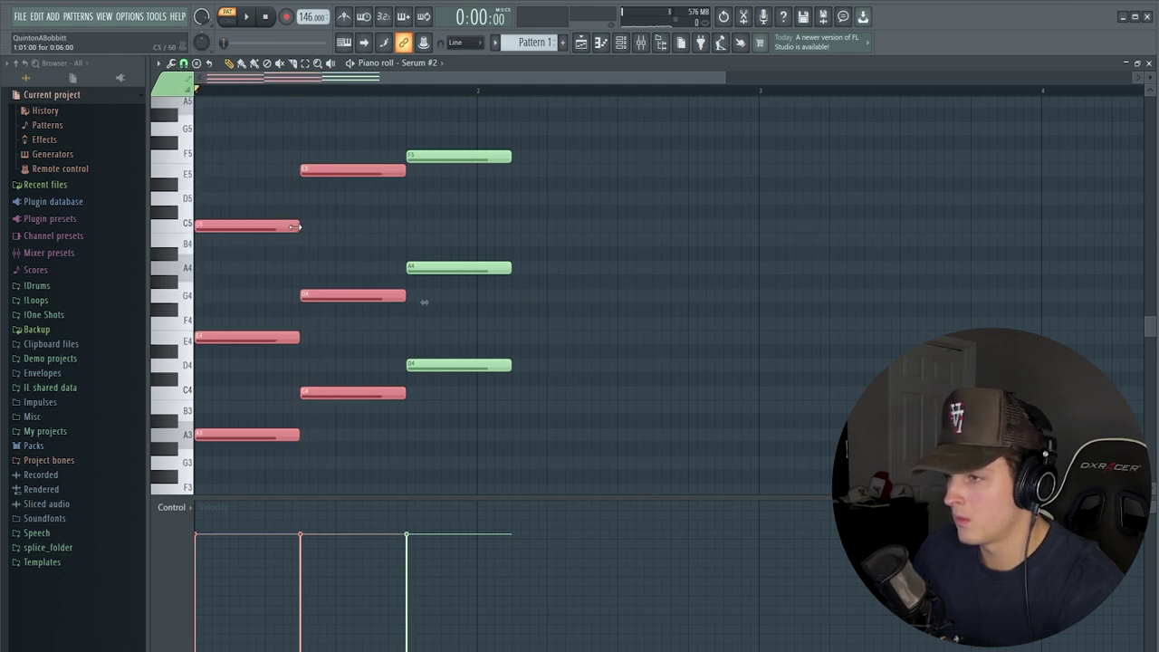
{"action": "key", "text": "ctrl+d"}
{"action": "key", "text": "space"}
{"action": "scroll", "coordinate": [363, 94], "scroll_direction": "down", "scroll_amount": 1}
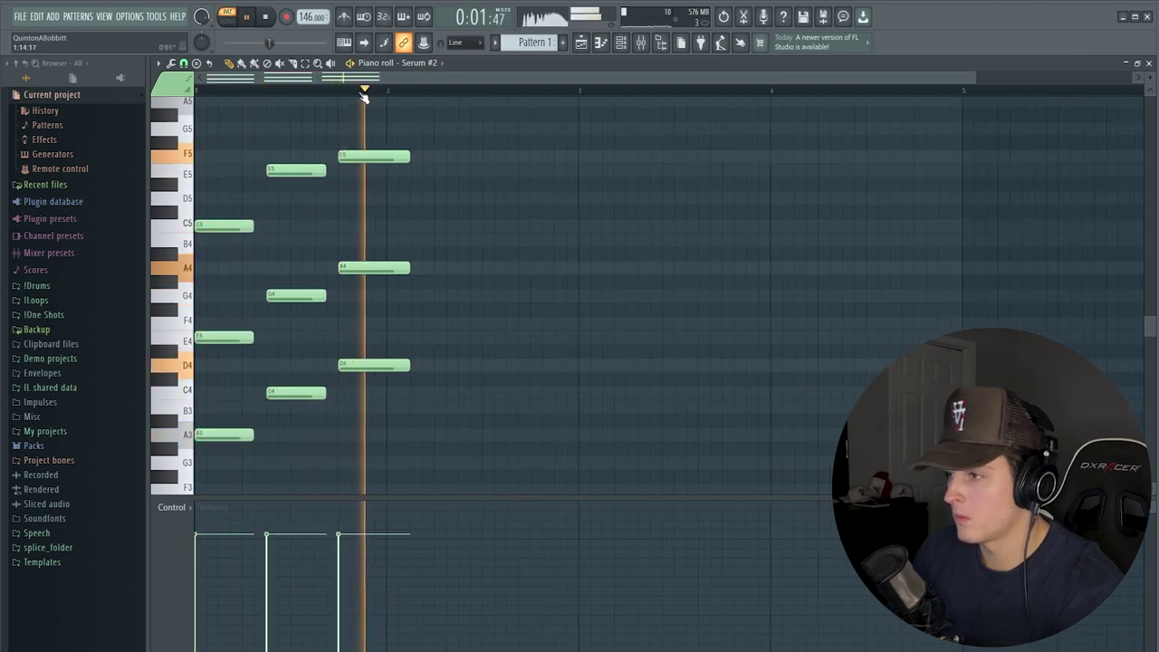
{"action": "key", "text": "space"}
Copy the D4–A4–F5 chord to the end of bar 2 as a short stab and again to the start of bar 3.
{"action": "left_click_drag", "start_coordinate": [409, 402], "coordinate": [336, 98]}
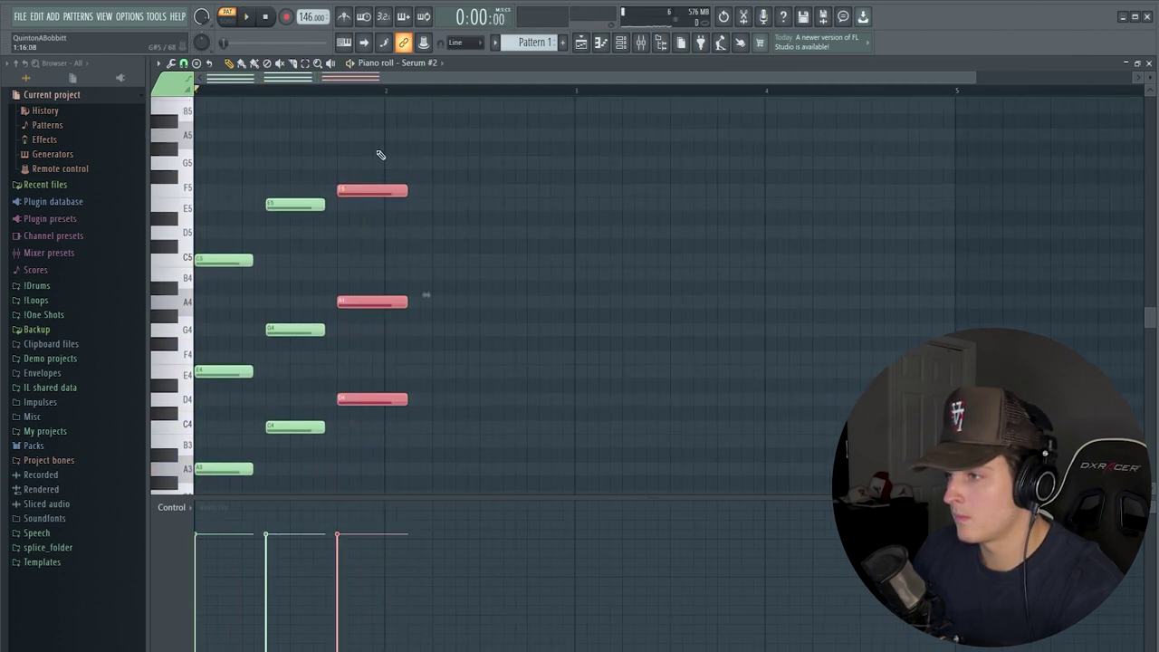
{"action": "left_click_drag", "start_coordinate": [362, 189], "coordinate": [558, 189]}
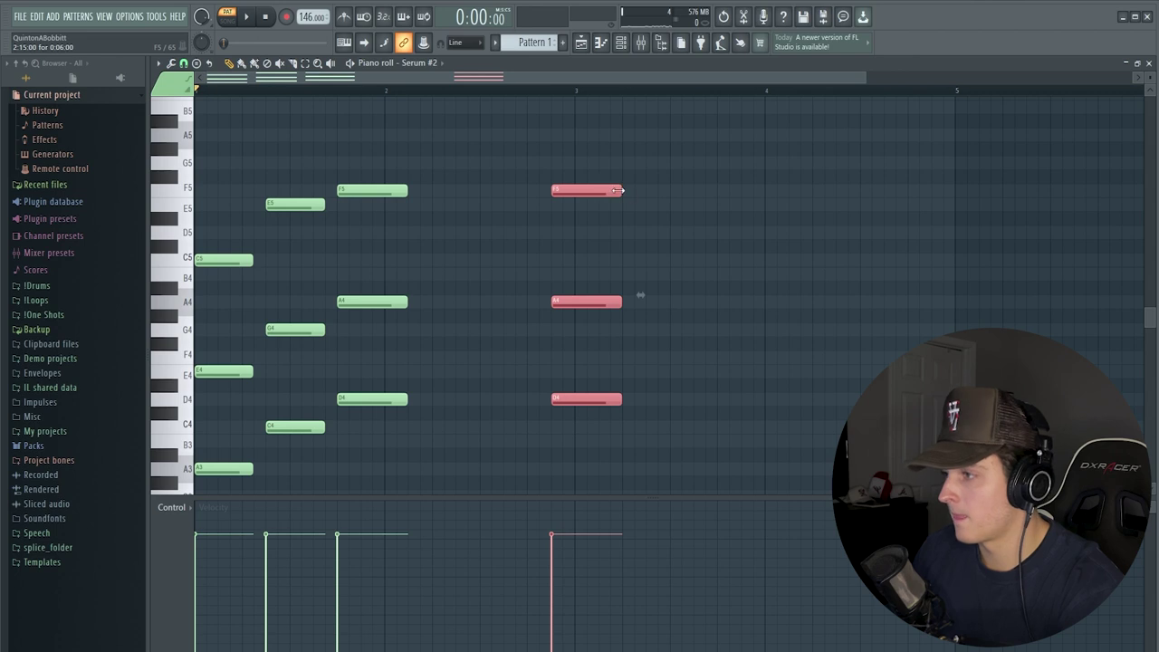
{"action": "left_click_drag", "start_coordinate": [372, 393], "coordinate": [597, 208]}
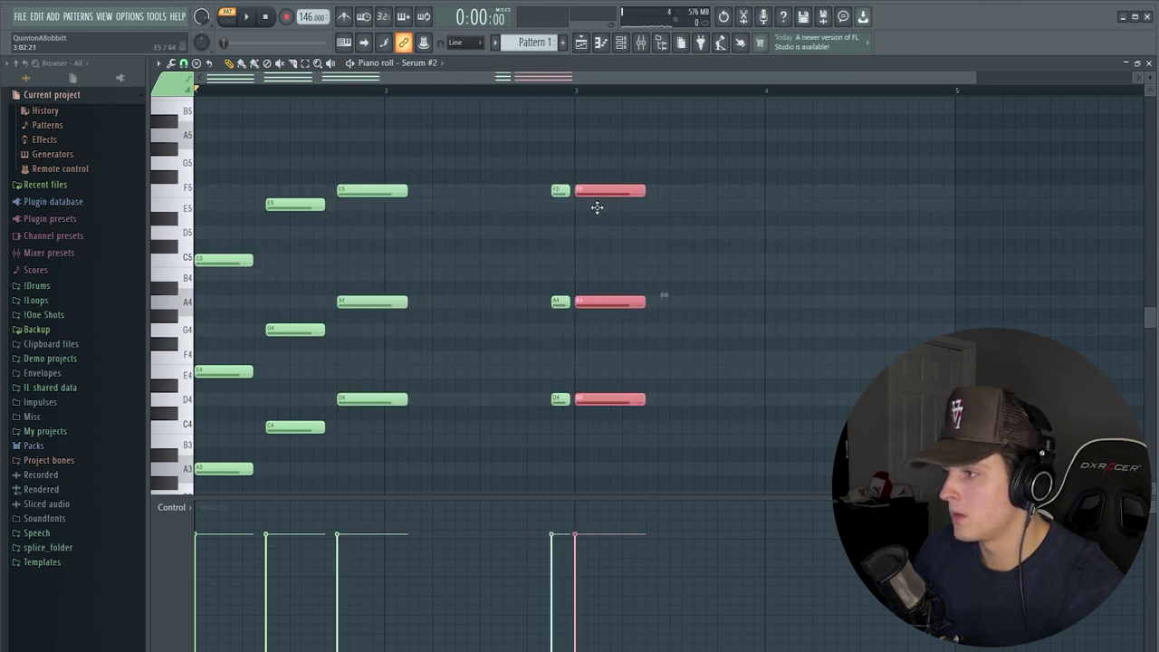
Copy the C4–G4–E5 and A3–E4–C5 chords in sequence after the bar 3 chord, lengthening the last one by one step.
{"action": "left_click_drag", "start_coordinate": [278, 469], "coordinate": [671, 233]}
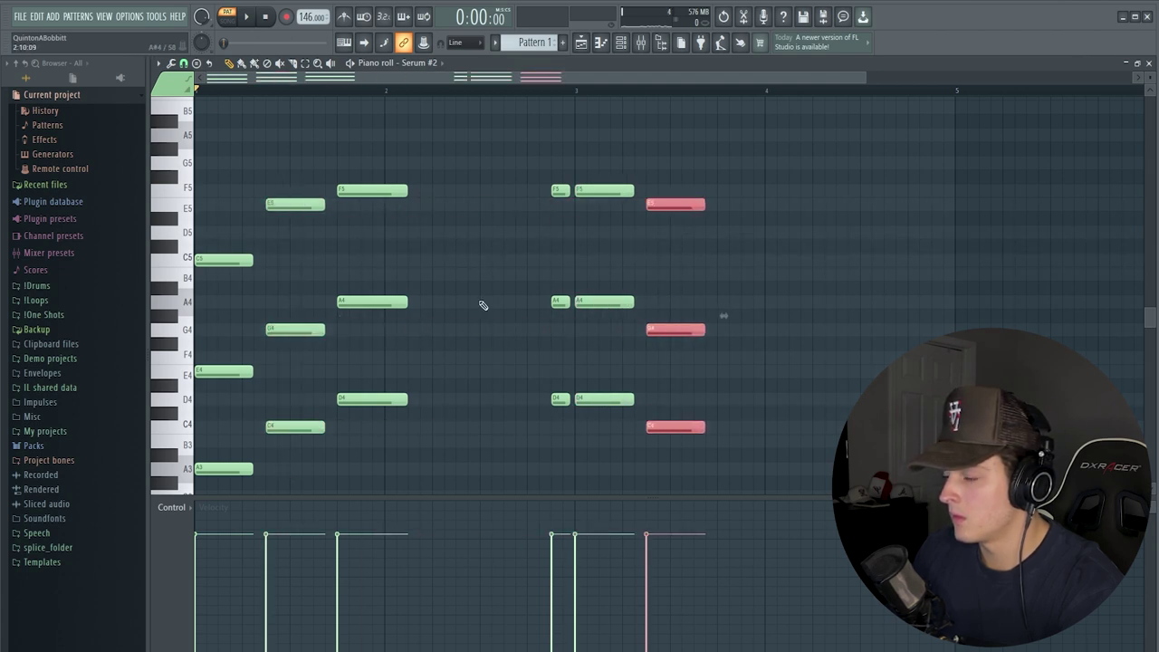
{"action": "left_click_drag", "start_coordinate": [252, 489], "coordinate": [222, 273]}
{"action": "left_click_drag", "start_coordinate": [212, 489], "coordinate": [729, 285]}
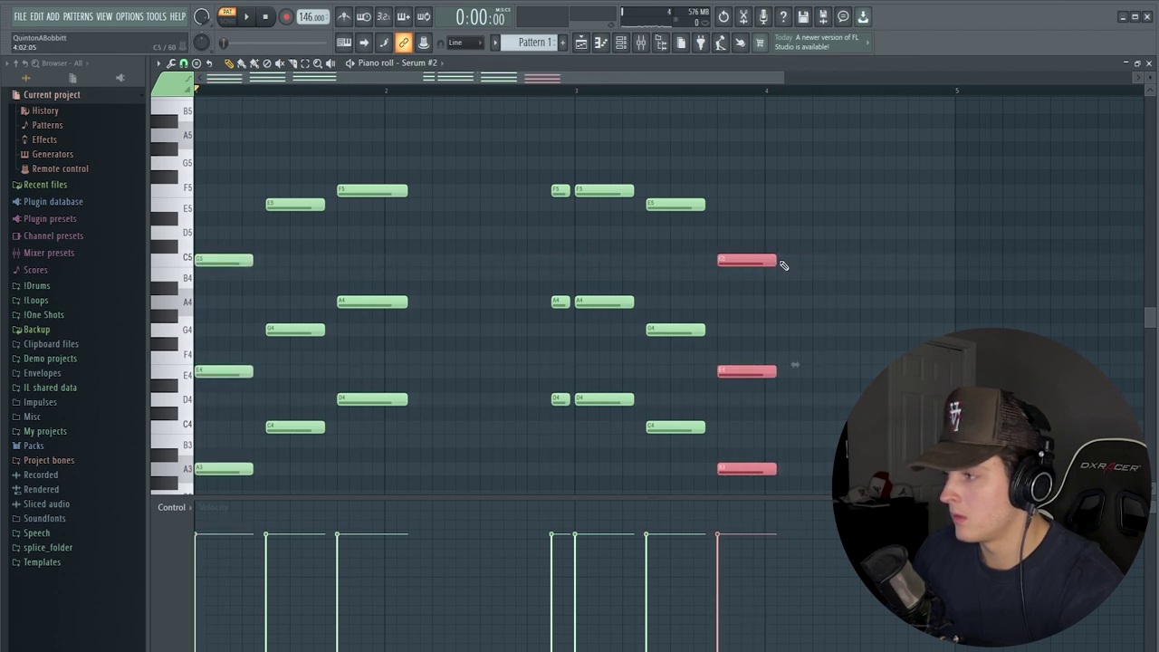
{"action": "left_click", "coordinate": [841, 274]}
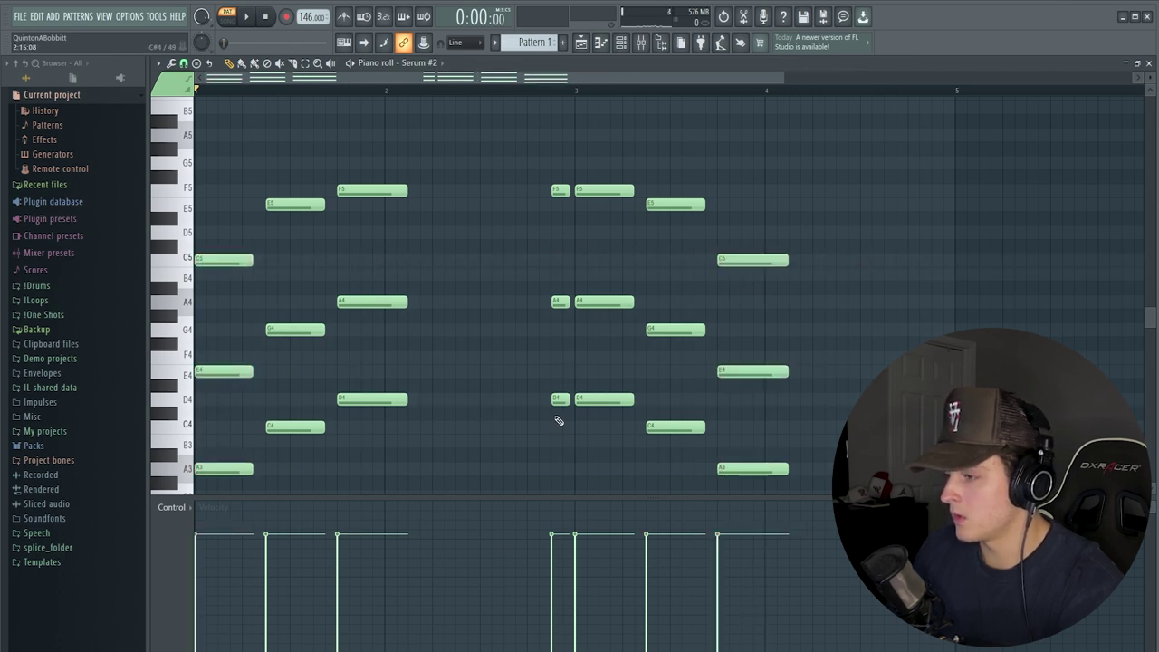
Copy the A3–E4–C5 chord to the end of bar 4 as a short stab and play the pattern.
{"action": "left_click_drag", "start_coordinate": [755, 200], "coordinate": [759, 395]}
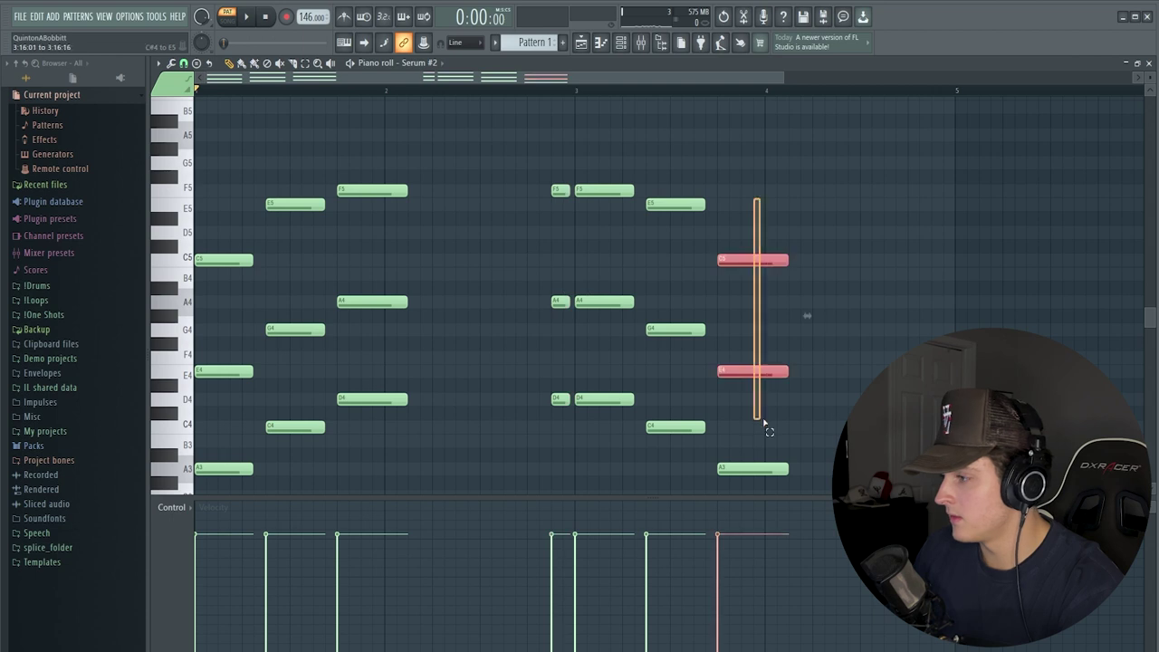
{"action": "left_click_drag", "start_coordinate": [735, 273], "coordinate": [936, 266]}
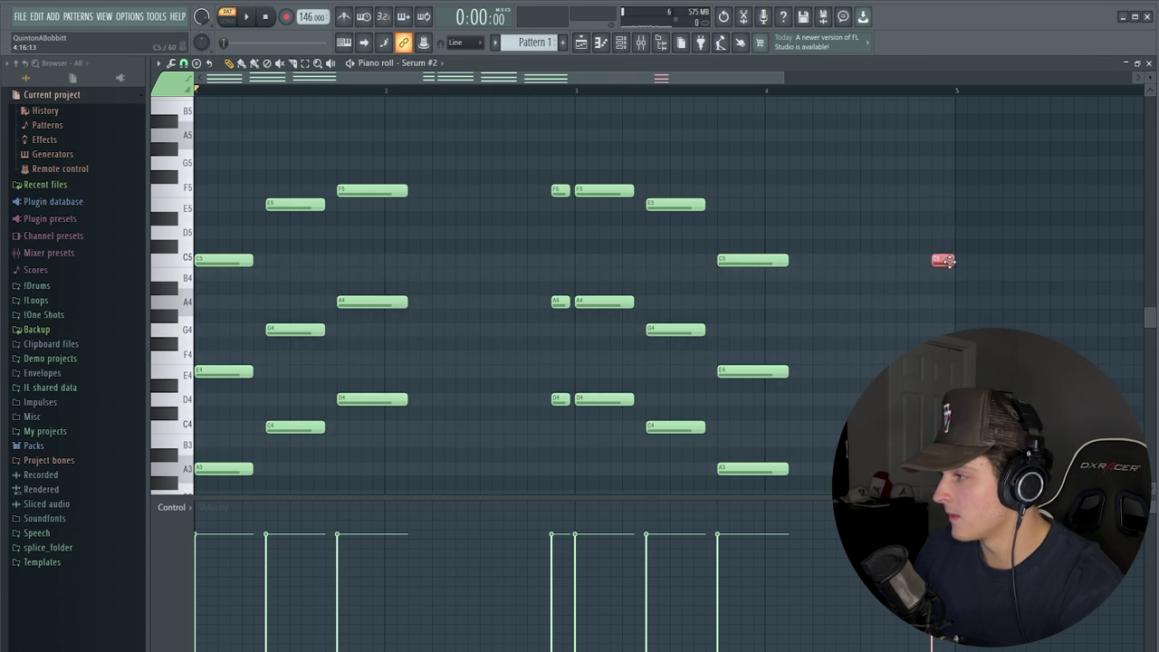
{"action": "scroll", "coordinate": [897, 214], "scroll_direction": "down", "scroll_amount": 1}
{"action": "key", "text": "ctrl+z"}
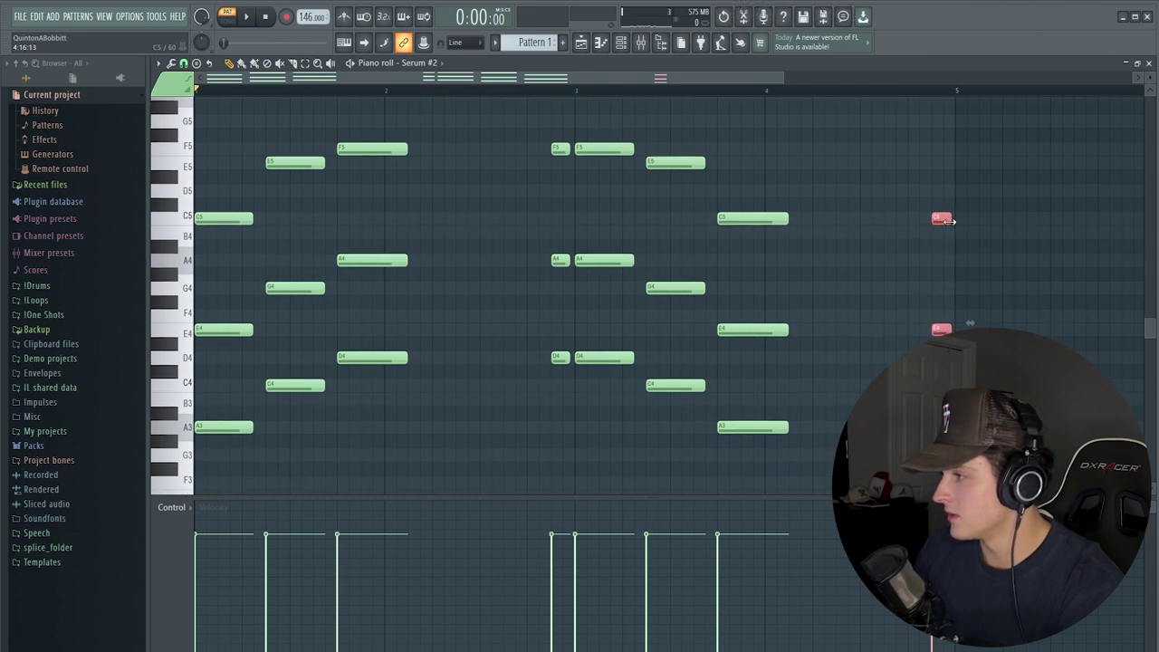
{"action": "key", "text": "space"}
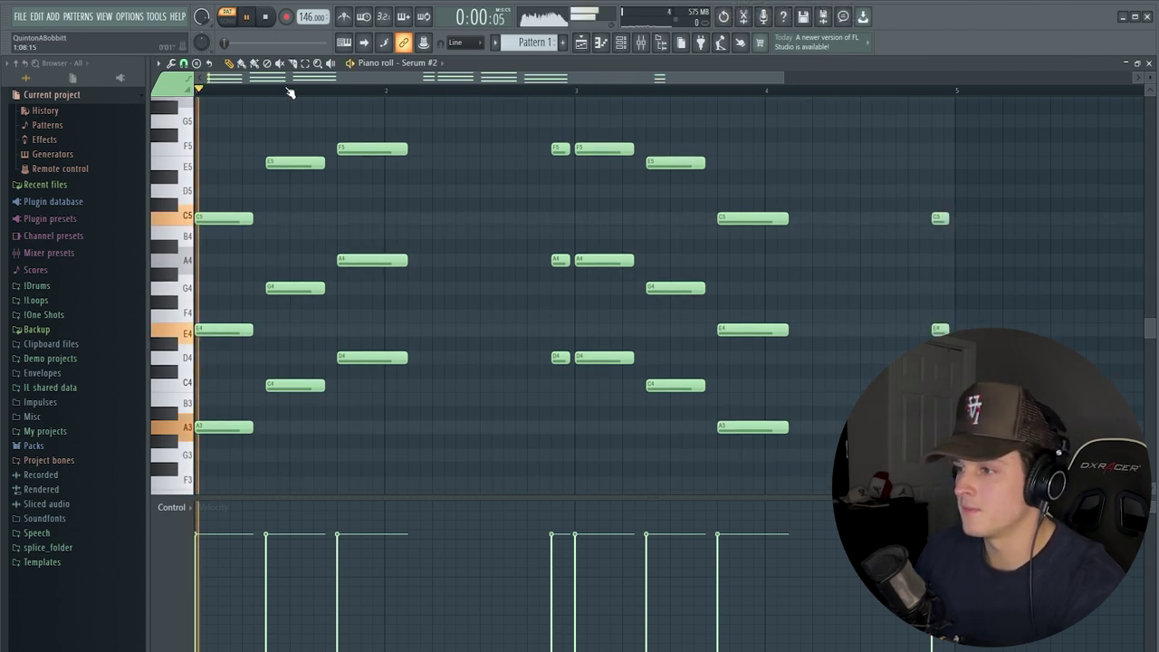
{"action": "left_click_drag", "start_coordinate": [222, 460], "coordinate": [411, 328]}
{"action": "left_click_drag", "start_coordinate": [522, 404], "coordinate": [592, 351]}
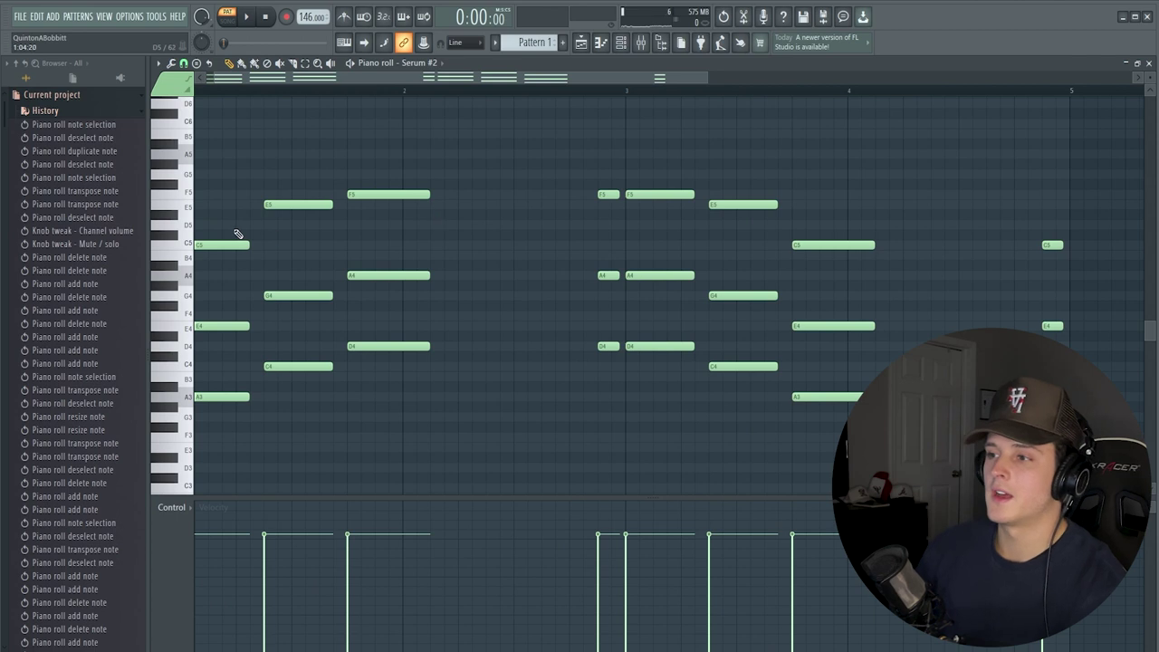
{"action": "left_click_drag", "start_coordinate": [274, 80], "coordinate": [265, 80]}
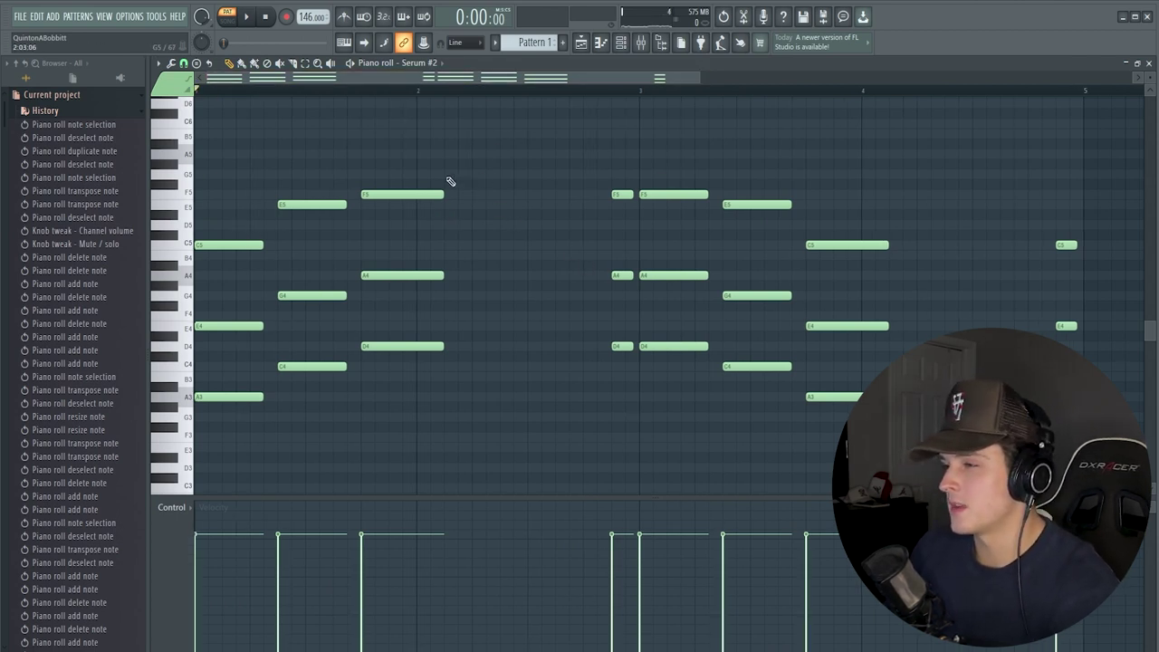
{"action": "left_click_drag", "start_coordinate": [890, 191], "coordinate": [1005, 417]}
Add a rising run of one-step notes D4, A4, F5 and C6 from the middle of bar 2 and play it back.
{"action": "left_click_drag", "start_coordinate": [516, 279], "coordinate": [536, 349]}
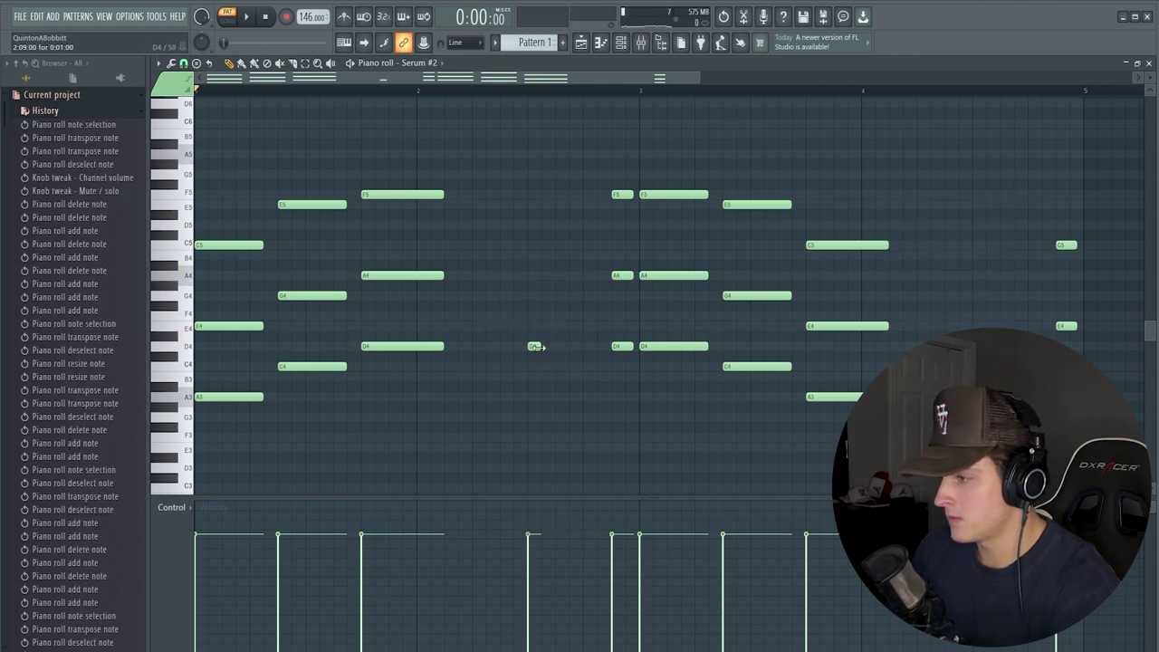
{"action": "left_click", "coordinate": [543, 276]}
{"action": "left_click", "coordinate": [557, 193]}
{"action": "left_click", "coordinate": [561, 246]}
{"action": "right_click", "coordinate": [561, 245]}
{"action": "left_click_drag", "start_coordinate": [574, 142], "coordinate": [574, 123]}
{"action": "key", "text": "space"}
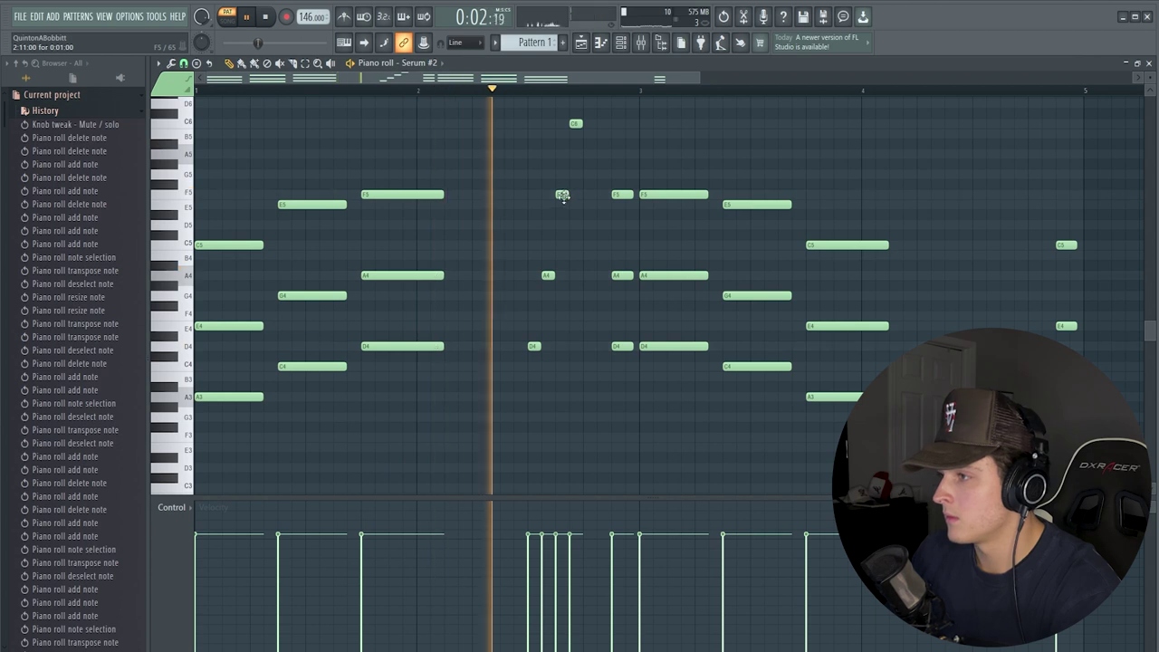
{"action": "key", "text": "space"}
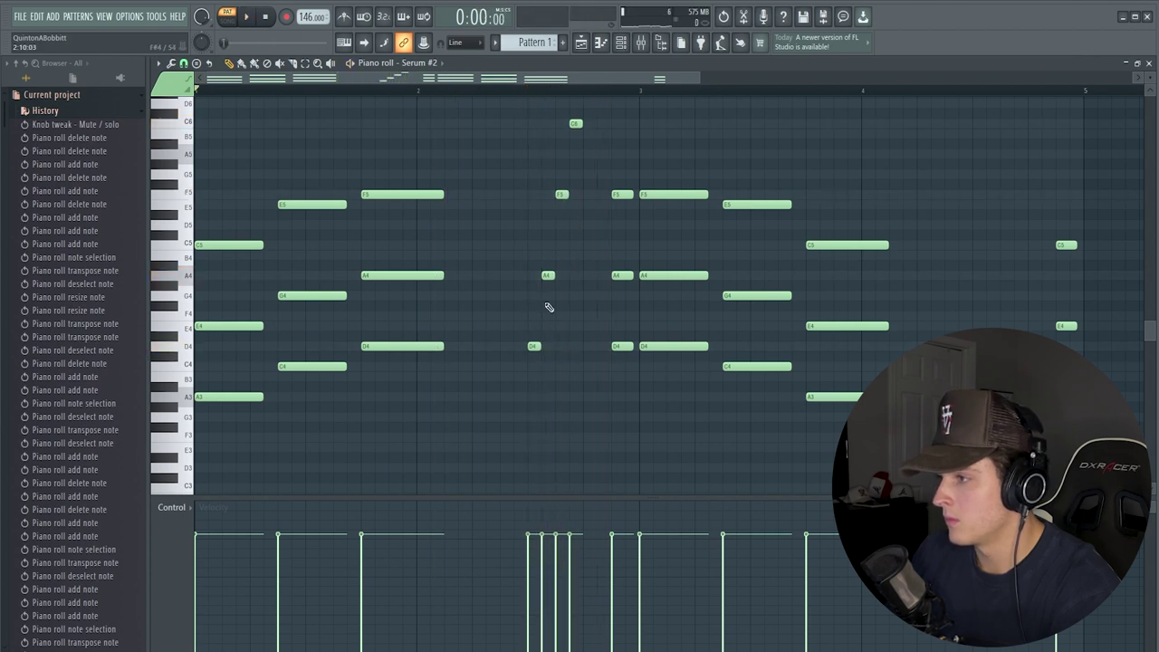
Extend the bar 2 run with a short E6 and a C6 above the D4–A4–F5 stab, and play the pattern.
{"action": "scroll", "coordinate": [577, 208], "scroll_direction": "up", "scroll_amount": 2}
{"action": "left_click", "coordinate": [587, 114]}
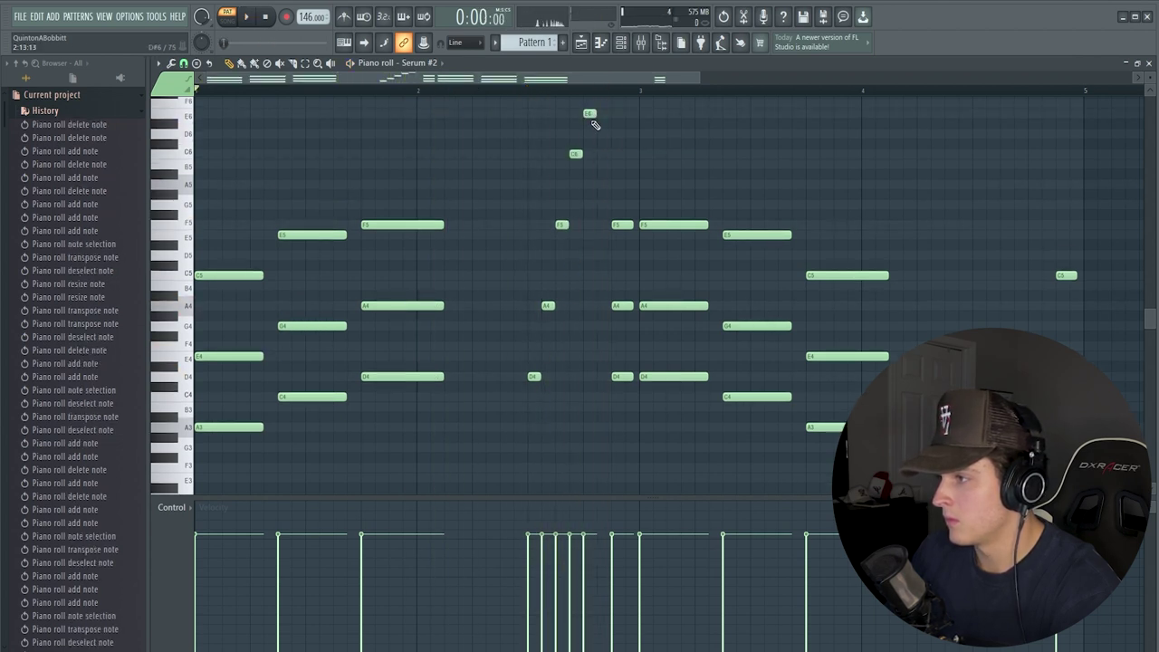
{"action": "left_click", "coordinate": [615, 154]}
{"action": "key", "text": "space"}
{"action": "scroll", "coordinate": [562, 96], "scroll_direction": "down", "scroll_amount": 2}
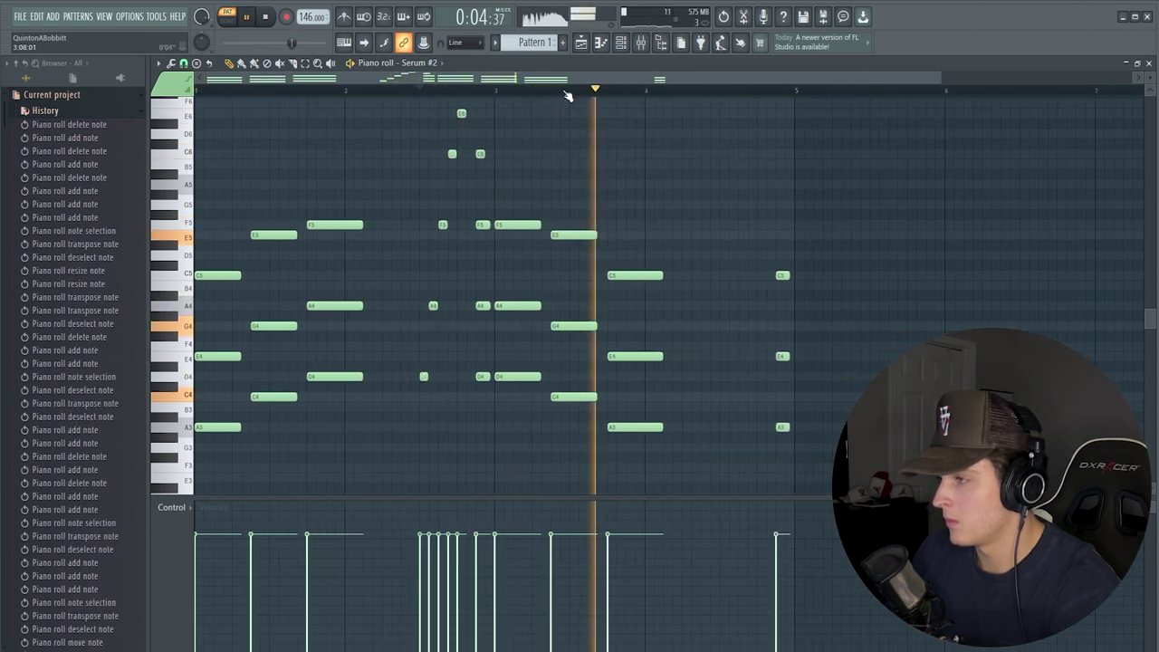
{"action": "scroll", "coordinate": [579, 94], "scroll_direction": "down", "scroll_amount": 1}
{"action": "key", "text": "space"}
Set the snap to 1/2 step and add a rising run of short notes A3, E4, C5 and G5 from the middle of bar 4.
{"action": "scroll", "coordinate": [684, 89], "scroll_direction": "up", "scroll_amount": 1}
{"action": "left_click", "coordinate": [666, 91]}
{"action": "scroll", "coordinate": [665, 90], "scroll_direction": "up", "scroll_amount": 2}
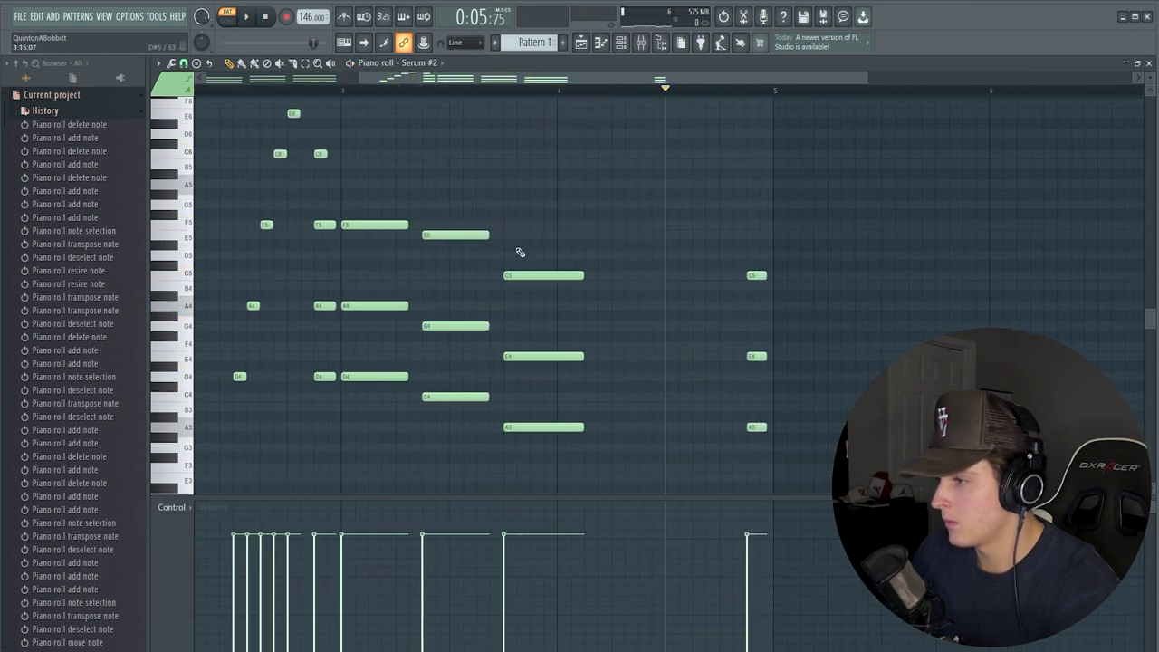
{"action": "left_click", "coordinate": [183, 63]}
{"action": "left_click", "coordinate": [201, 171]}
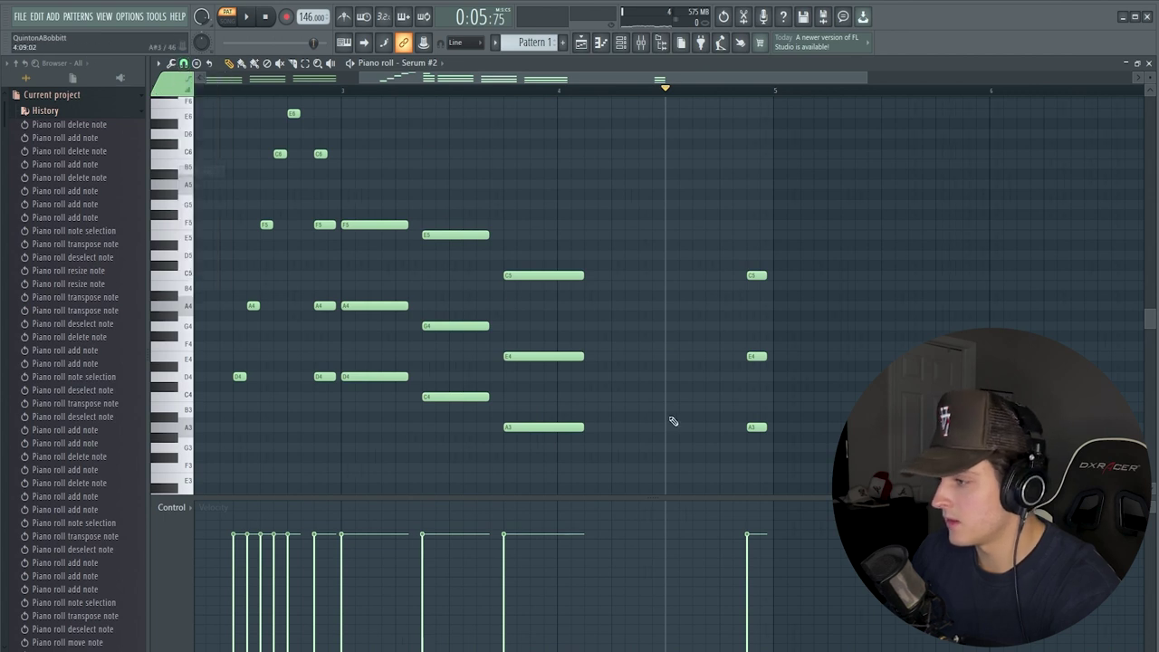
{"action": "left_click", "coordinate": [668, 426]}
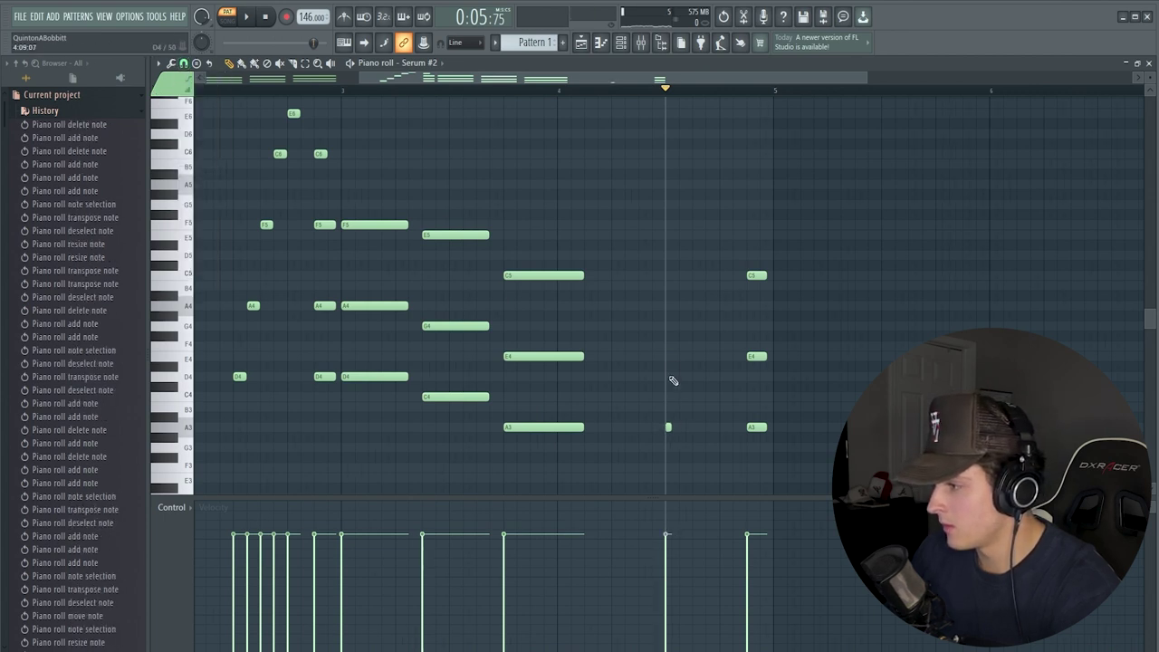
{"action": "left_click", "coordinate": [675, 356]}
{"action": "left_click", "coordinate": [682, 276]}
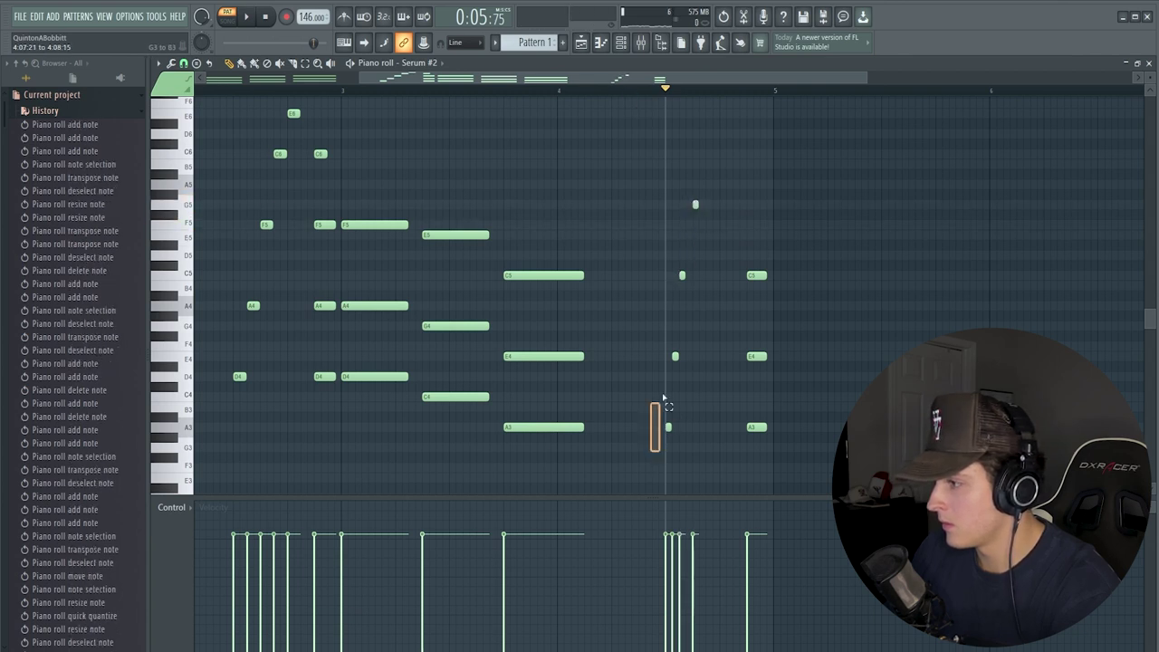
Duplicate the four-note run directly after itself and delete the short A3–E4–C5 stab at the end of bar 4.
{"action": "left_click_drag", "start_coordinate": [654, 442], "coordinate": [711, 170]}
{"action": "key", "text": "ctrl+b"}
{"action": "right_click", "coordinate": [593, 135]}
{"action": "right_click", "coordinate": [756, 276]}
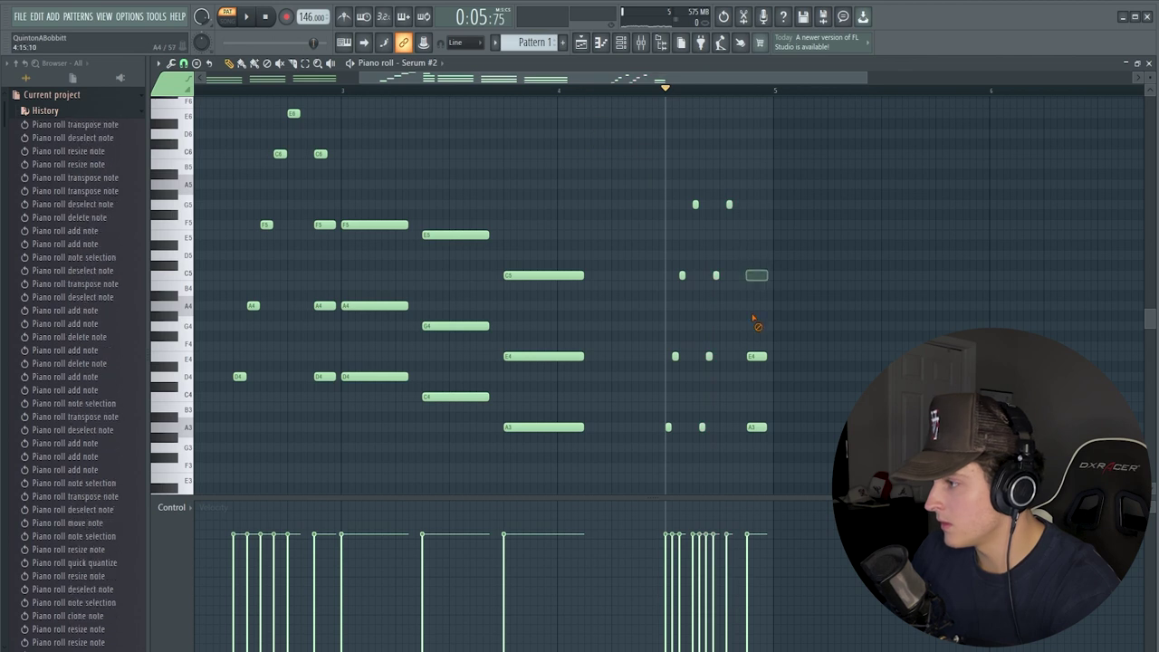
{"action": "left_click_drag", "start_coordinate": [756, 460], "coordinate": [659, 168]}
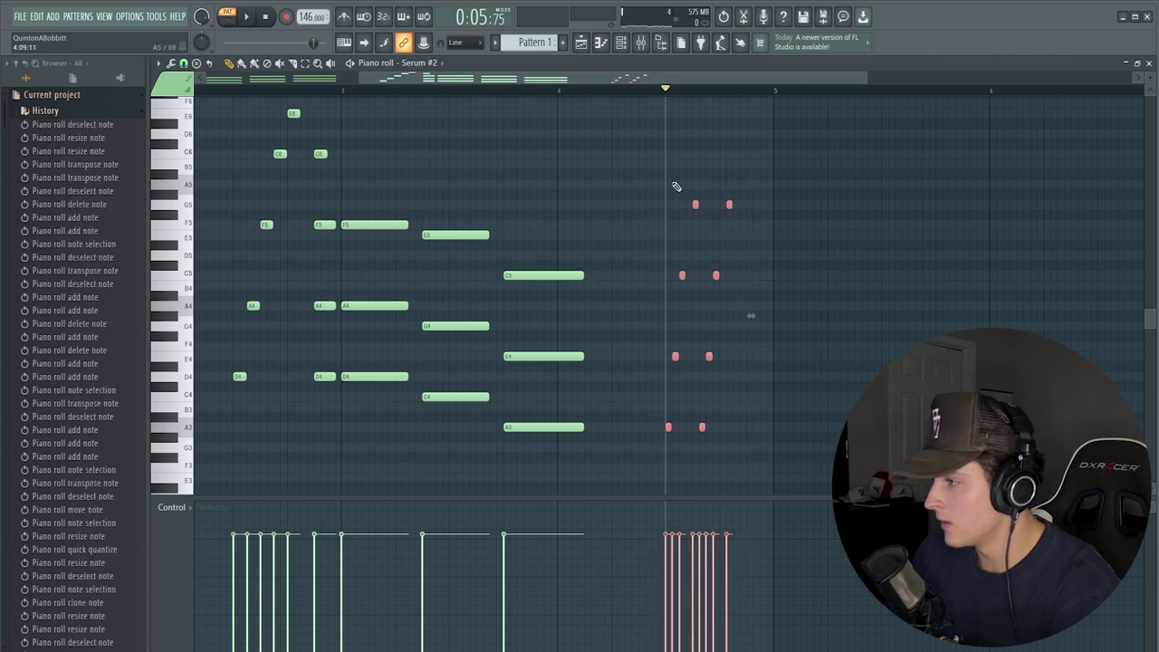
{"action": "key", "text": "ctrl+z"}
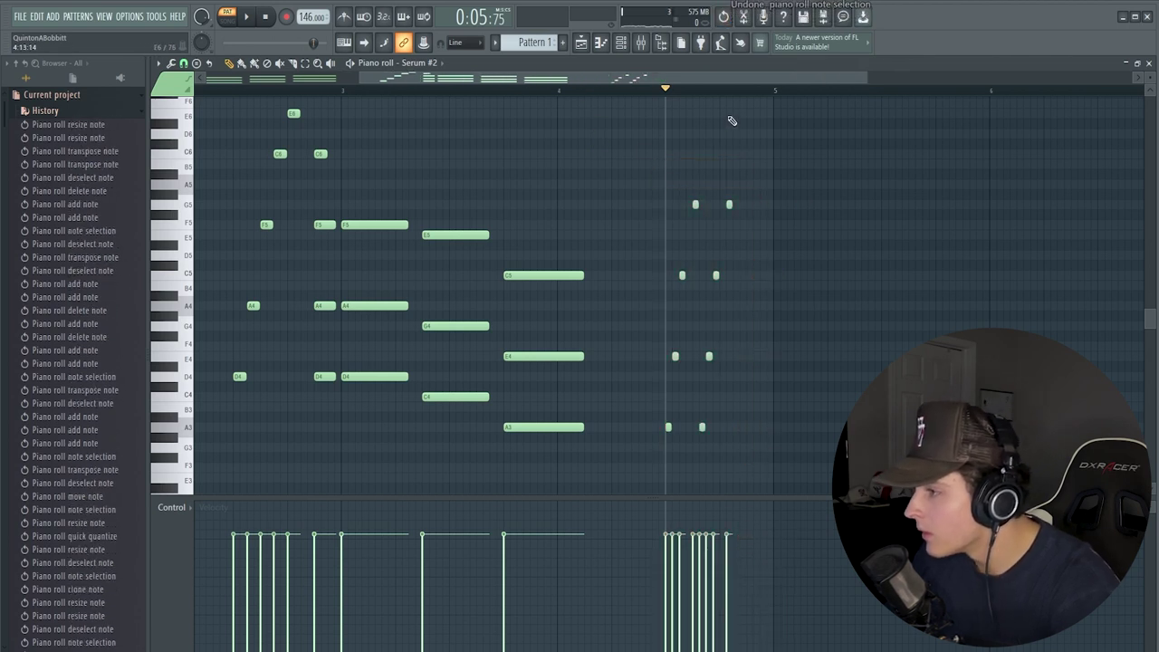
Duplicate the A3–E4–C5–G5 run back to back so that four runs fill the second half of bar 4.
{"action": "scroll", "coordinate": [716, 95], "scroll_direction": "up", "scroll_amount": 3}
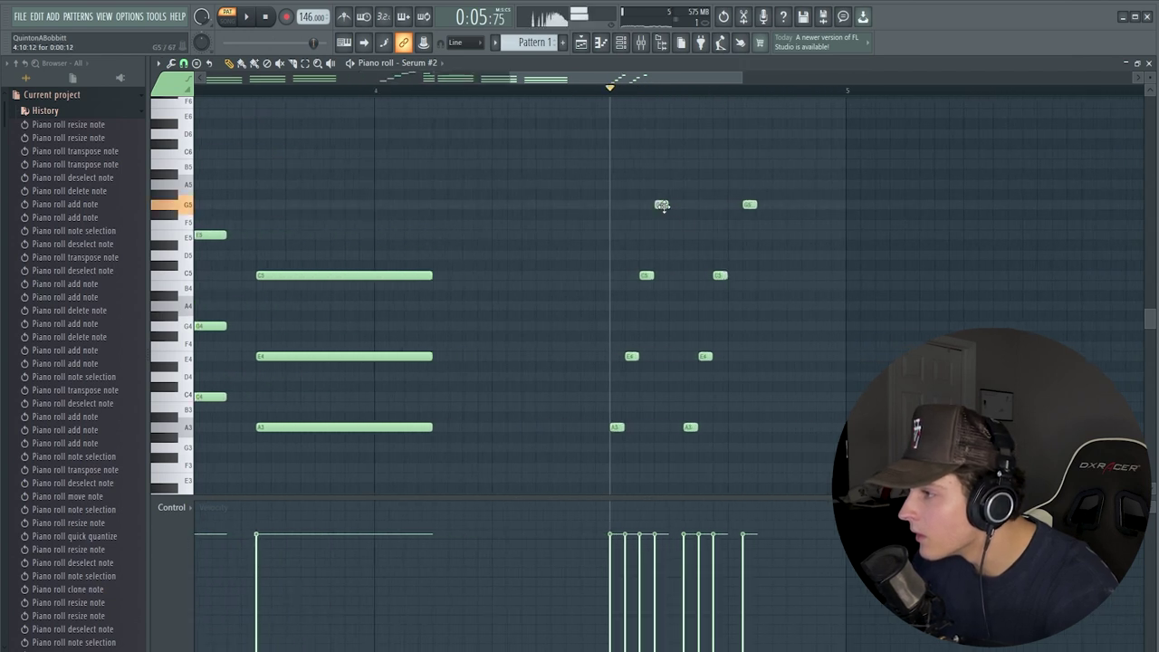
{"action": "left_click_drag", "start_coordinate": [587, 476], "coordinate": [839, 216]}
{"action": "key", "text": "ctrl+b"}
{"action": "key", "text": "ctrl+b"}
{"action": "key", "text": "ctrl+b"}
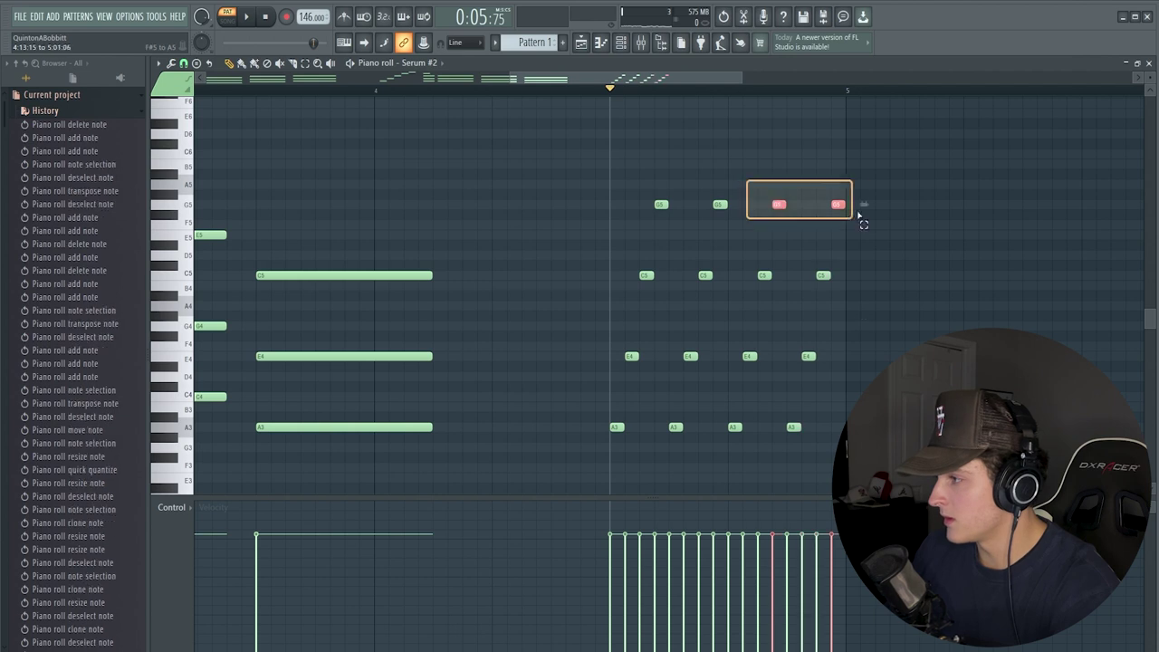
Transpose the top note of the last two bar 4 runs up to B5, and raise the final one to C6.
{"action": "key", "text": "Up"}
{"action": "key", "text": "Up"}
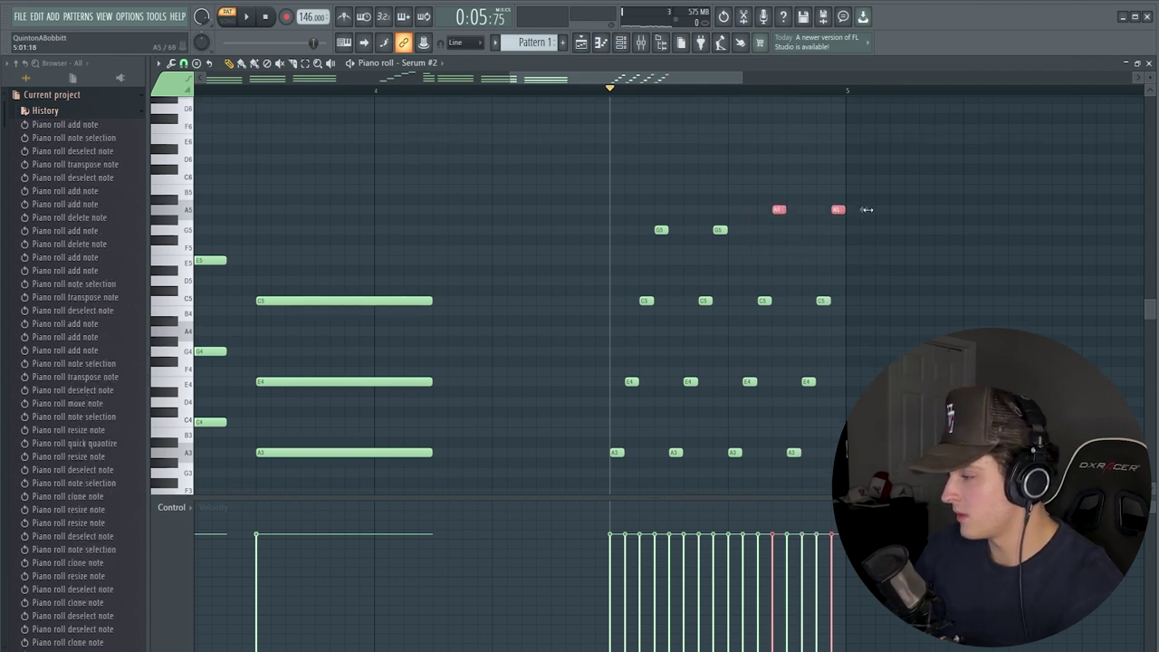
{"action": "key", "text": "space"}
{"action": "key", "text": "Up"}
{"action": "key", "text": "Up"}
{"action": "key", "text": "space"}
{"action": "left_click", "coordinate": [911, 251], "text": "ctrl"}
{"action": "key", "text": "space"}
{"action": "key", "text": "space"}
{"action": "left_click_drag", "start_coordinate": [836, 190], "coordinate": [836, 179]}
Play the whole four-bar pattern from the start of bar 1.
{"action": "key", "text": "space"}
{"action": "scroll", "coordinate": [660, 100], "scroll_direction": "down", "scroll_amount": 2}
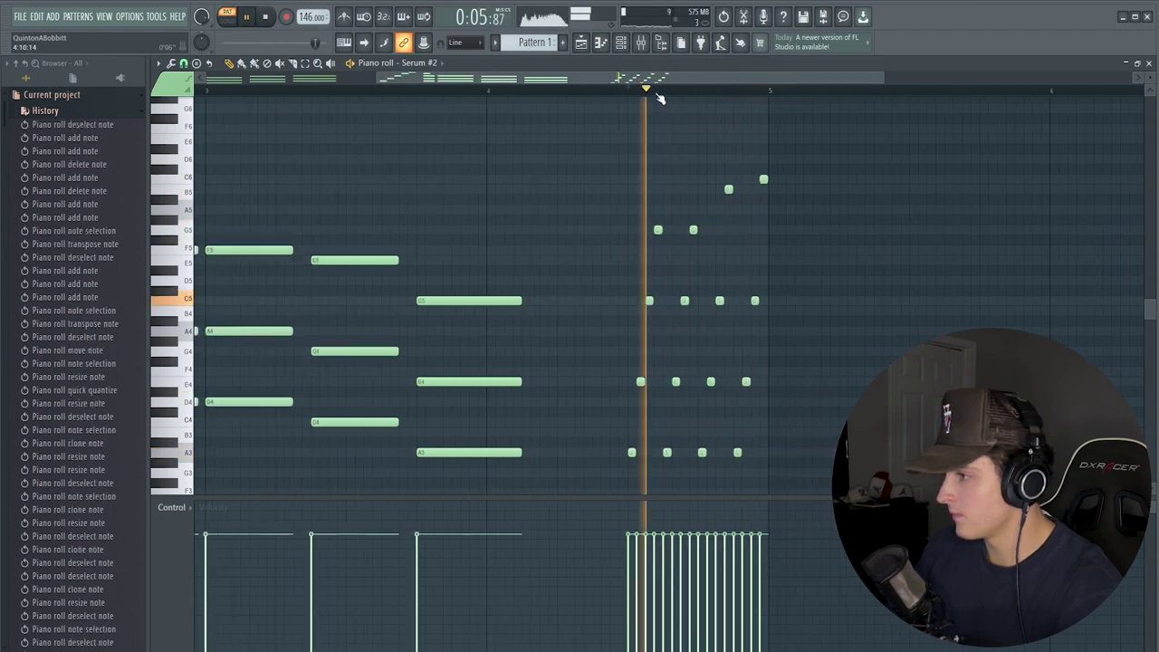
{"action": "mouse_move", "coordinate": [210, 89]}
{"action": "left_mouse_down"}
{"action": "mouse_move", "coordinate": [201, 79]}
{"action": "mouse_move", "coordinate": [212, 76]}
{"action": "left_mouse_up"}
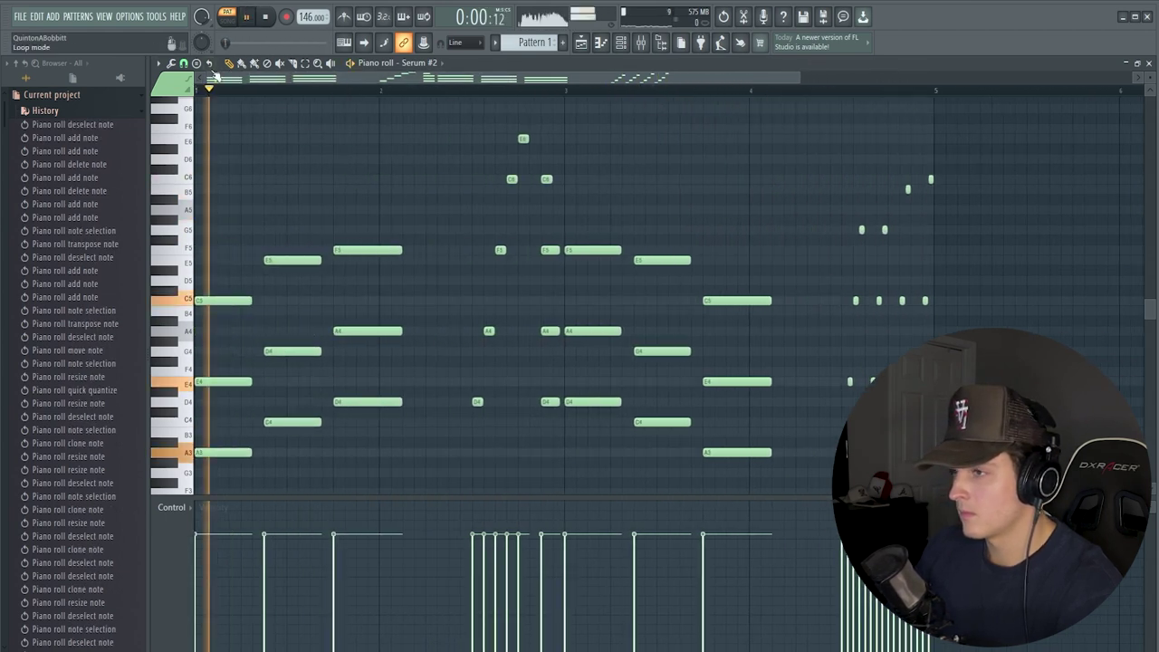
{"action": "scroll", "coordinate": [305, 100], "scroll_direction": "down", "scroll_amount": 2}
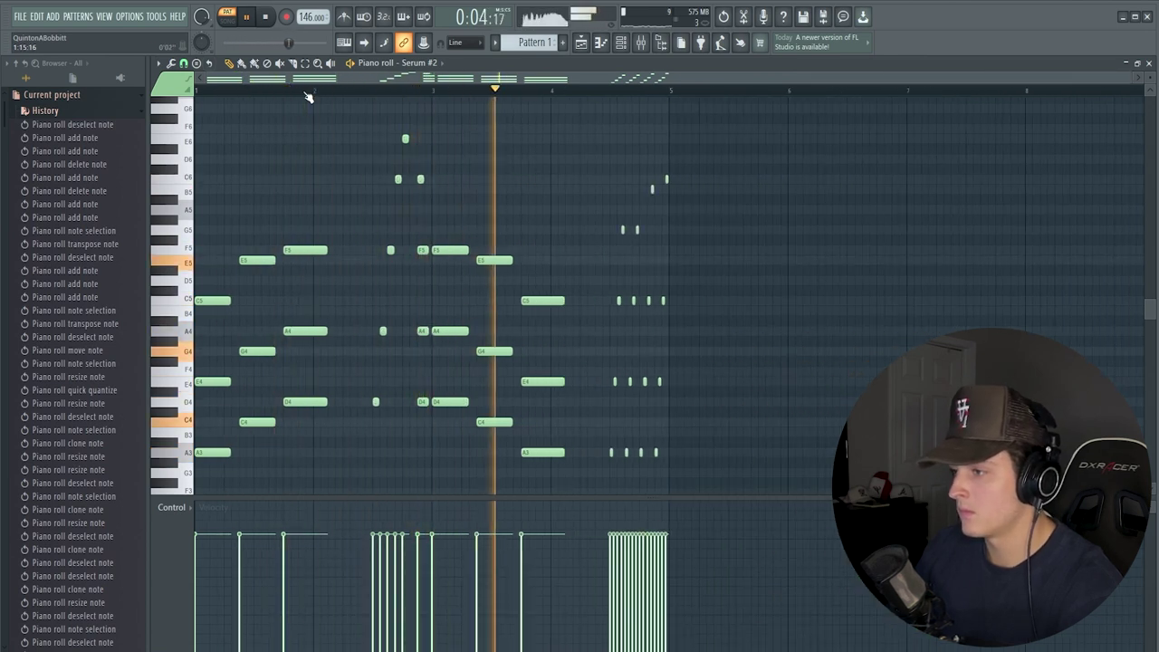
{"action": "key", "text": "space"}
Open the Serum channel's instrument and record a single-note melody live over the four-bar chord pattern.
{"action": "key", "text": "F6"}
{"action": "left_click", "coordinate": [350, 199]}
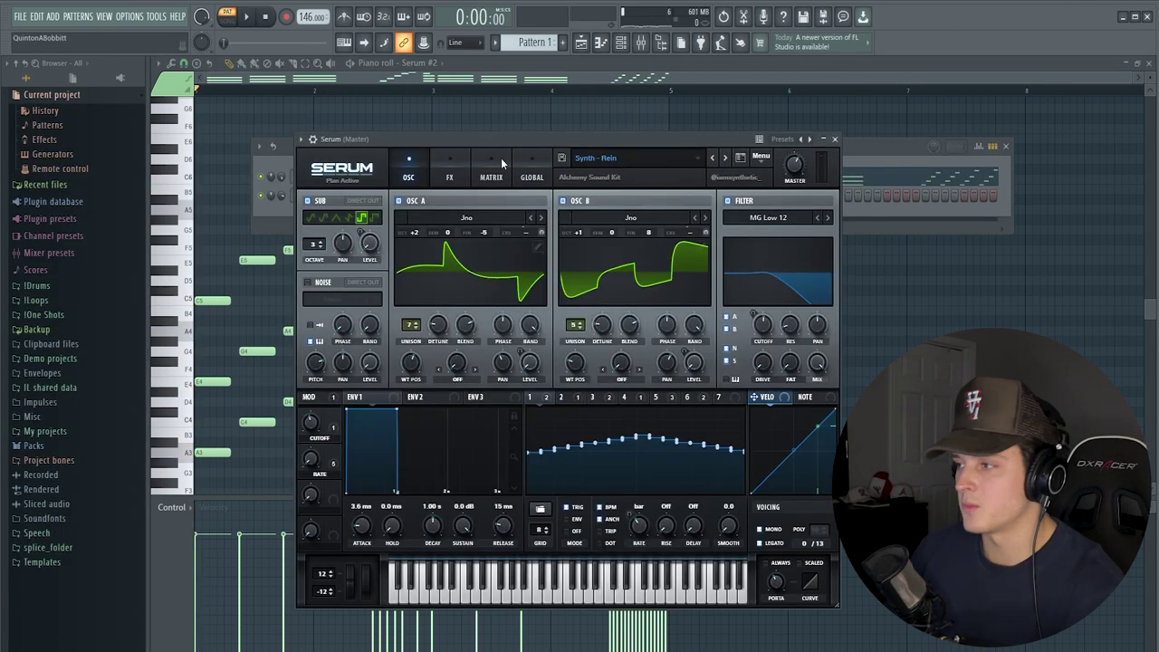
{"action": "left_click_drag", "start_coordinate": [551, 140], "coordinate": [445, 108]}
{"action": "left_click", "coordinate": [730, 108]}
{"action": "key", "text": "space"}
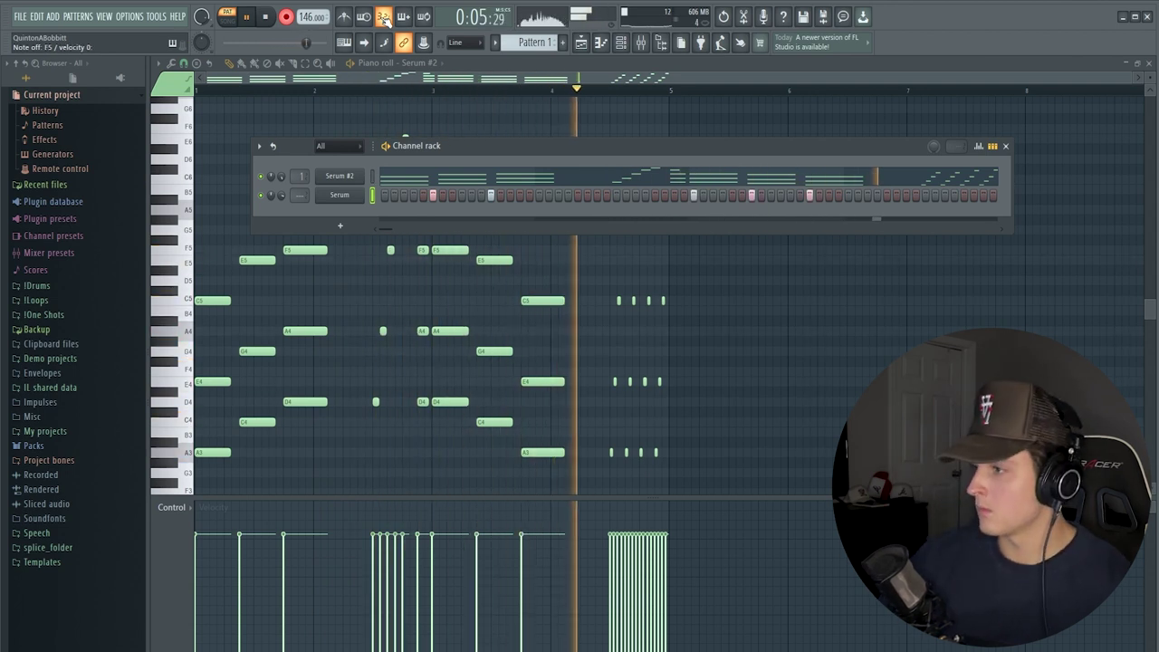
{"action": "key", "text": "space"}
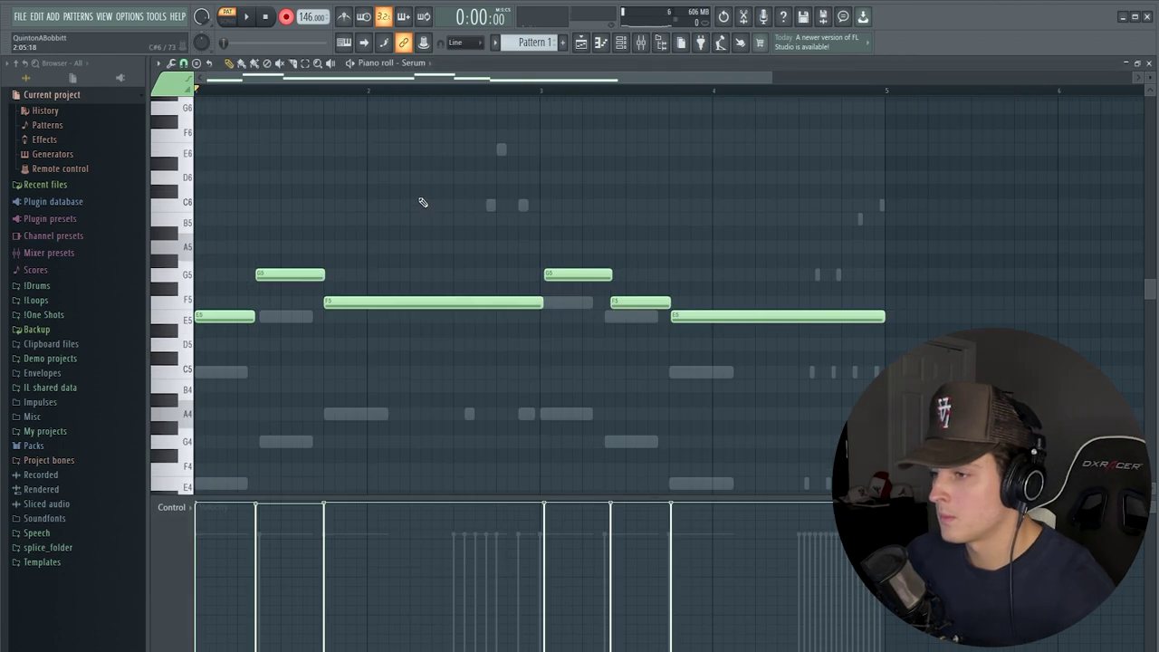
Quantize all recorded notes of the Serum melody and play them back.
{"action": "key", "text": "ctrl+a"}
{"action": "key", "text": "ctrl+q"}
{"action": "key", "text": "ctrl+d"}
{"action": "key", "text": "space"}
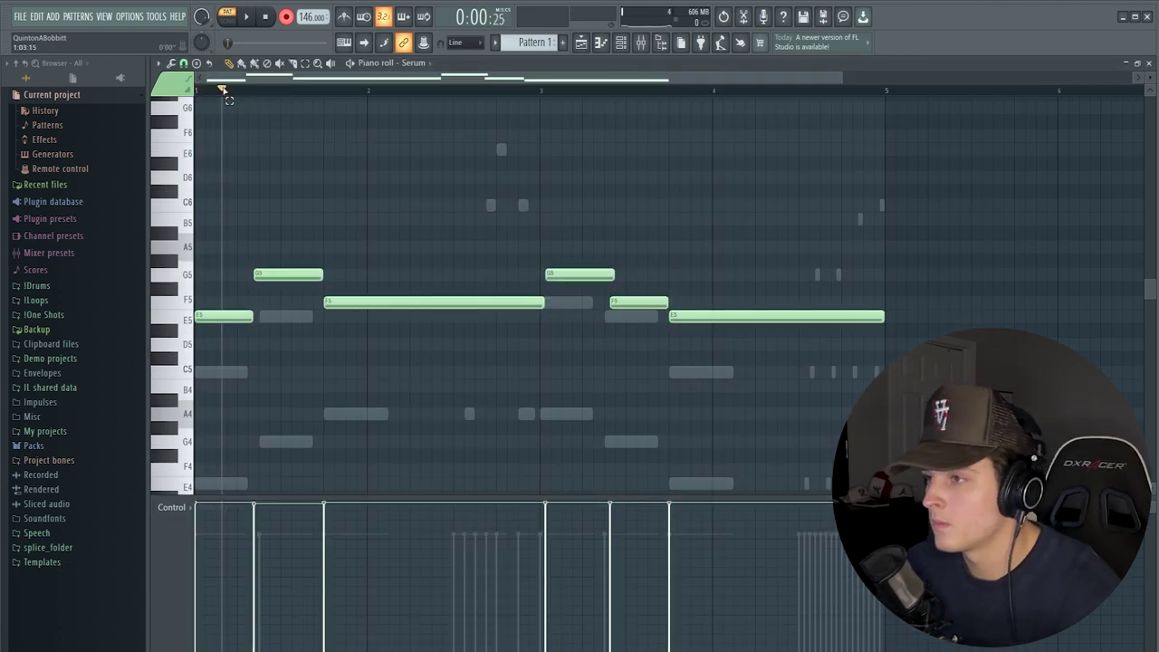
{"action": "key", "text": "space"}
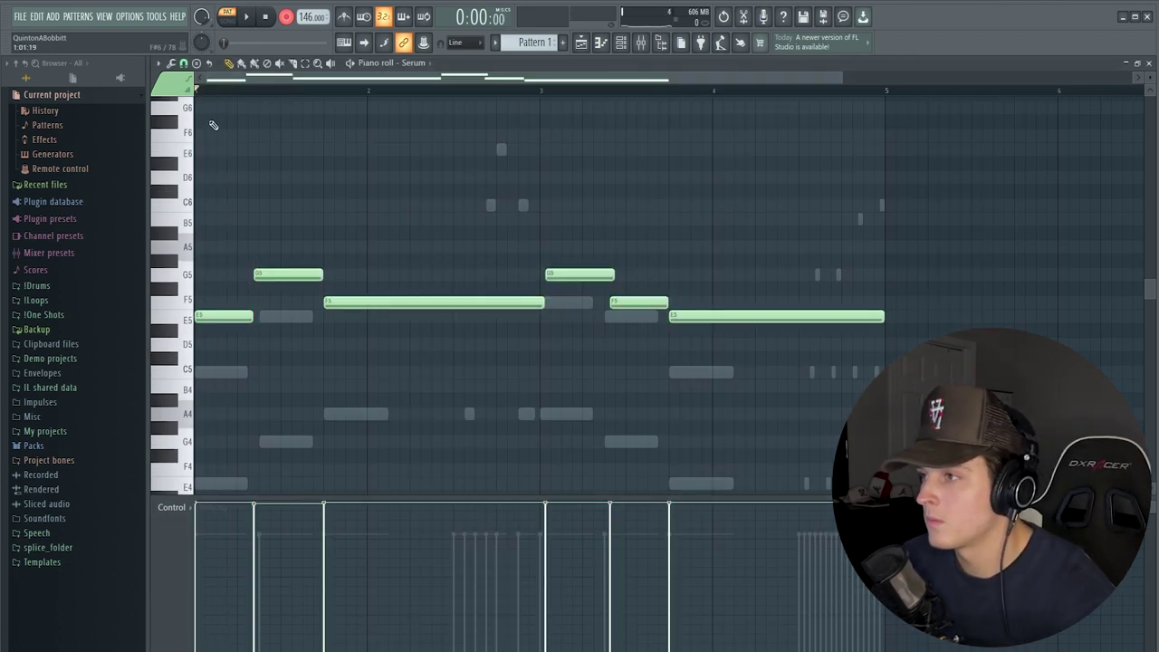
Change the snap setting and quantize all the melody notes again, followed by playback.
{"action": "key", "text": "ctrl+a"}
{"action": "left_click", "coordinate": [183, 63]}
{"action": "left_click", "coordinate": [193, 186]}
{"action": "key", "text": "ctrl+q"}
{"action": "key", "text": "ctrl+d"}
{"action": "key", "text": "space"}
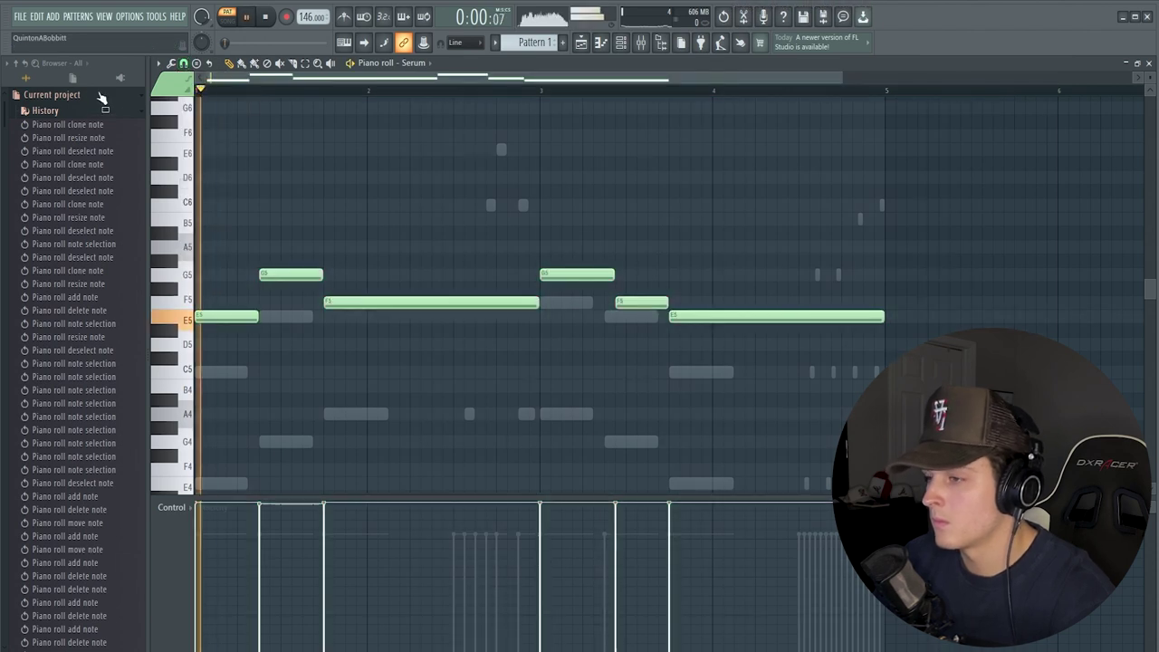
Shorten the melody notes to leave a one-step gap after each one, checking the result by playback.
{"action": "key", "text": "space"}
{"action": "mouse_move", "coordinate": [277, 274]}
{"action": "left_mouse_down"}
{"action": "mouse_move", "coordinate": [277, 447]}
{"action": "mouse_move", "coordinate": [282, 276]}
{"action": "left_mouse_up"}
{"action": "key", "text": "space"}
{"action": "key", "text": "space"}
{"action": "key", "text": "space"}
{"action": "left_click_drag", "start_coordinate": [258, 317], "coordinate": [250, 317]}
{"action": "left_click_drag", "start_coordinate": [321, 275], "coordinate": [313, 275]}
{"action": "key", "text": "space"}
{"action": "key", "text": "space"}
Load Serum's Lead - Bowling preset and set the Serum channel's volume to about 89% while the pattern plays.
{"action": "key", "text": "space"}
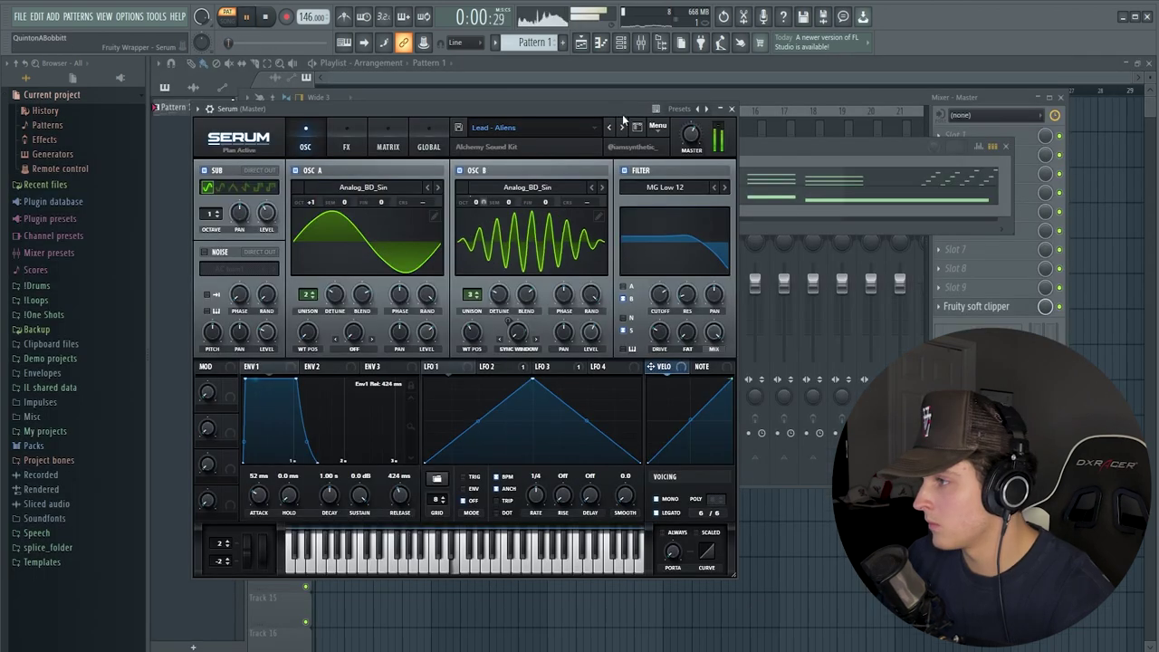
{"action": "left_click", "coordinate": [622, 126]}
{"action": "key", "text": "space"}
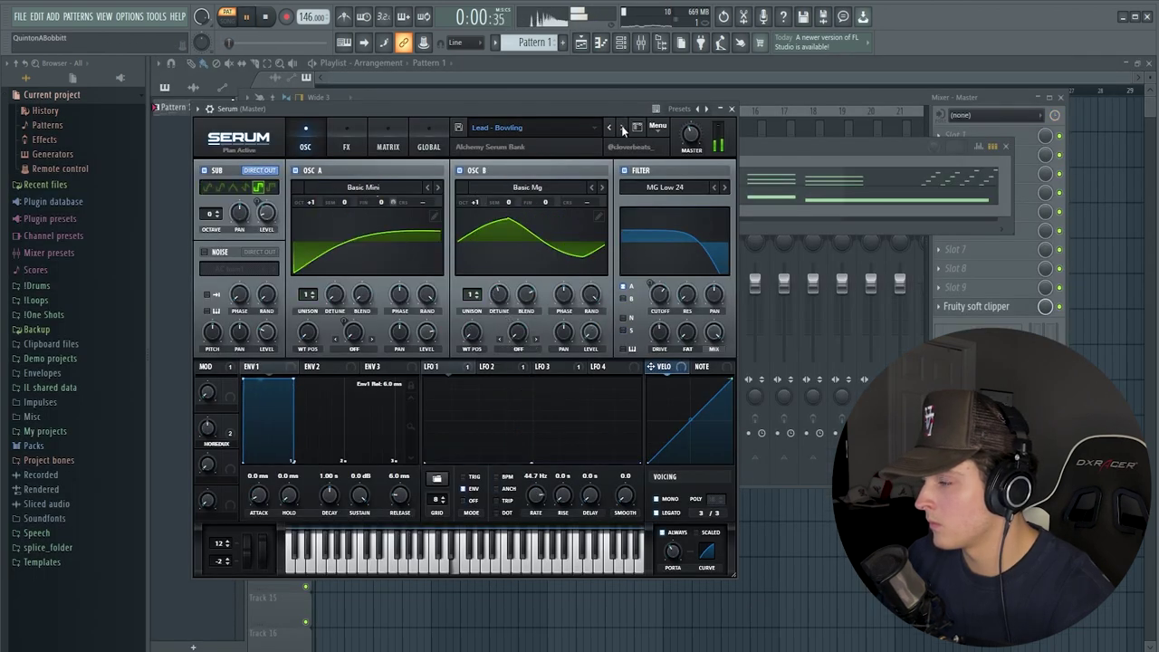
{"action": "left_click", "coordinate": [730, 109]}
{"action": "key", "text": "space"}
{"action": "right_click", "coordinate": [261, 194]}
{"action": "left_click", "coordinate": [274, 202]}
{"action": "key", "text": "space"}
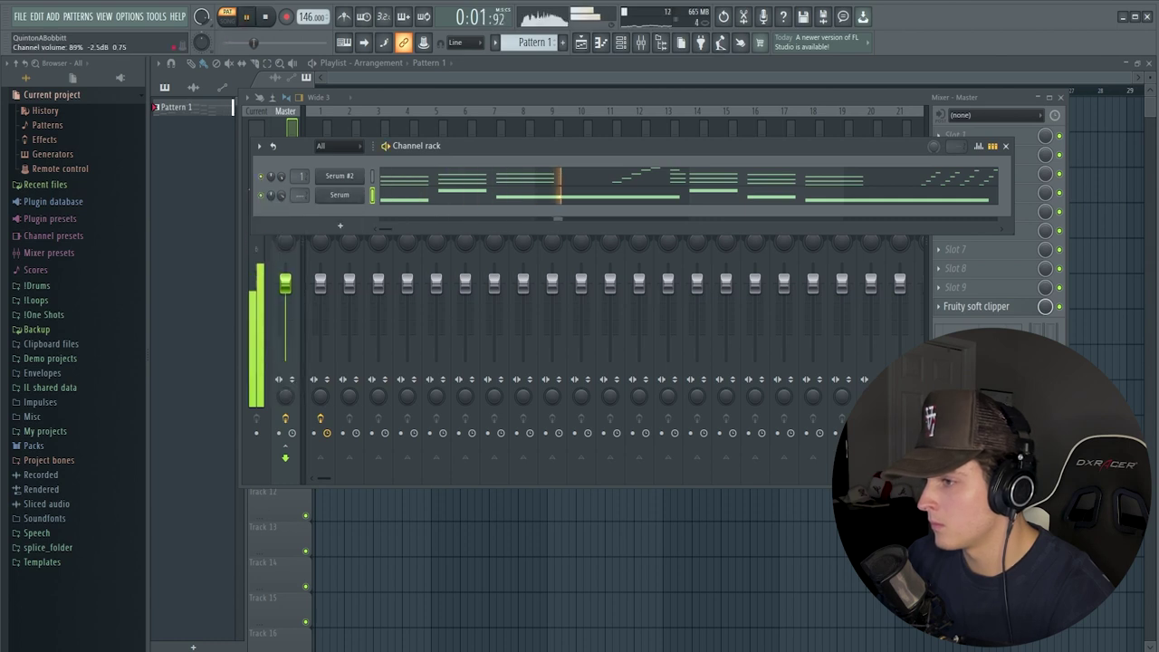
Shorten the long F5 melody note across bars 1 and 2 to six steps and play it back.
{"action": "left_click", "coordinate": [414, 194]}
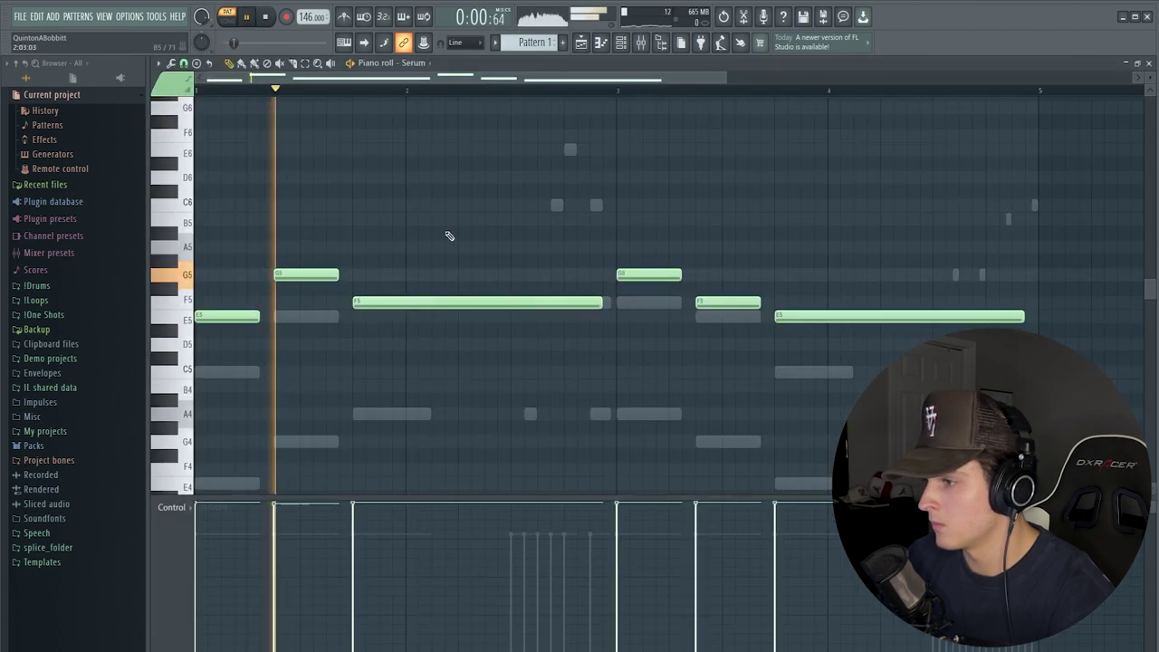
{"action": "key", "text": "space"}
{"action": "left_click_drag", "start_coordinate": [607, 308], "coordinate": [476, 306]}
{"action": "right_click", "coordinate": [584, 306]}
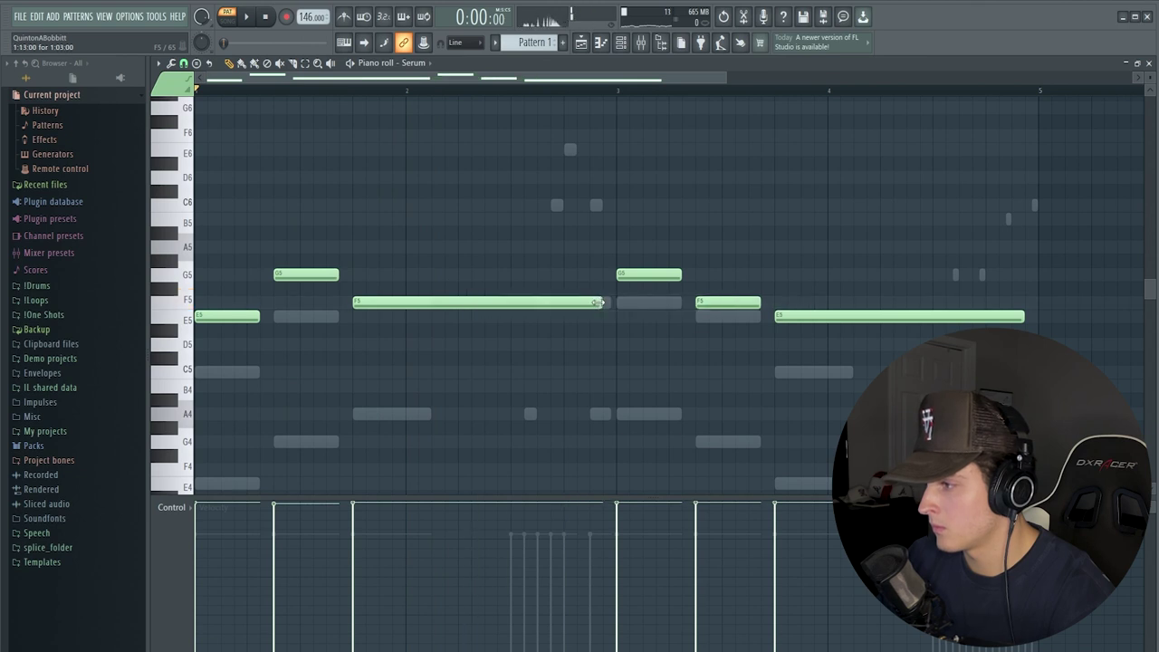
{"action": "key", "text": "space"}
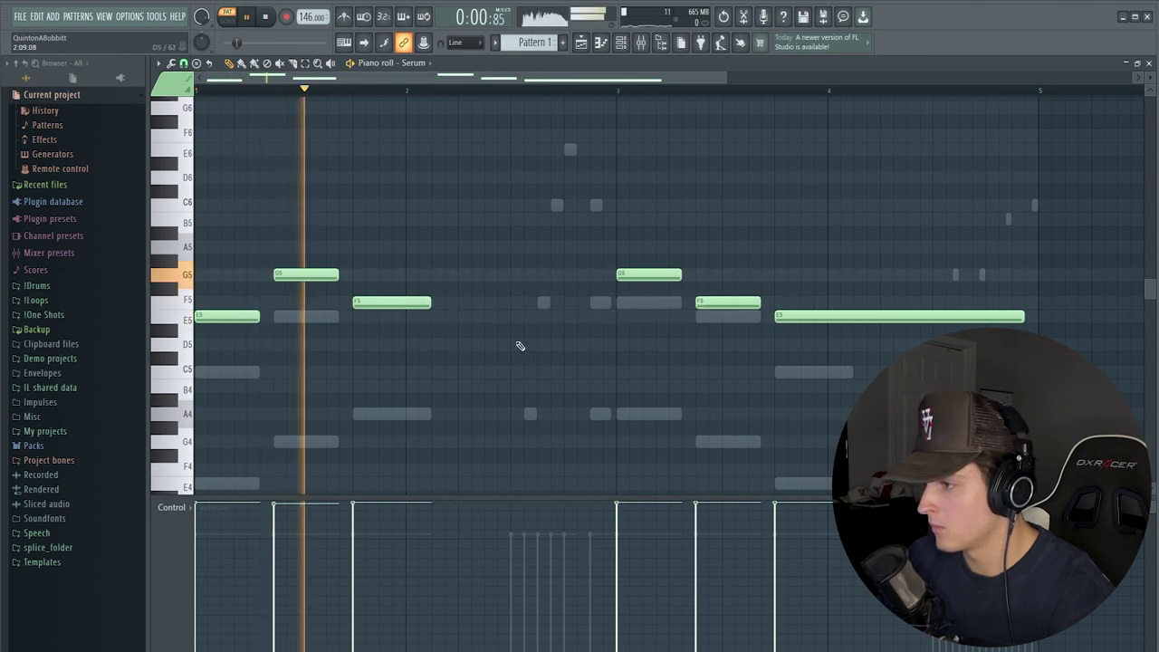
{"action": "key", "text": "space"}
Add a descending melody run C6, B5, A5 and G5 from the middle of bar 2 and apply quick legato.
{"action": "left_click", "coordinate": [494, 207]}
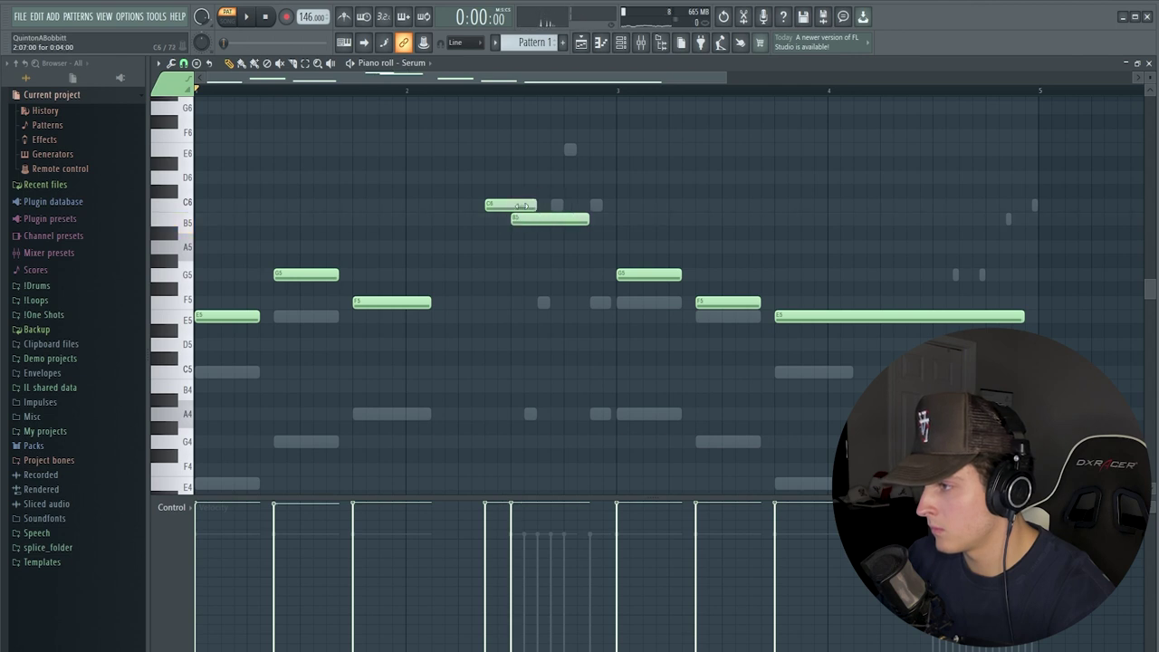
{"action": "left_click_drag", "start_coordinate": [567, 275], "coordinate": [482, 183]}
{"action": "key", "text": "ctrl+l"}
{"action": "key", "text": "space"}
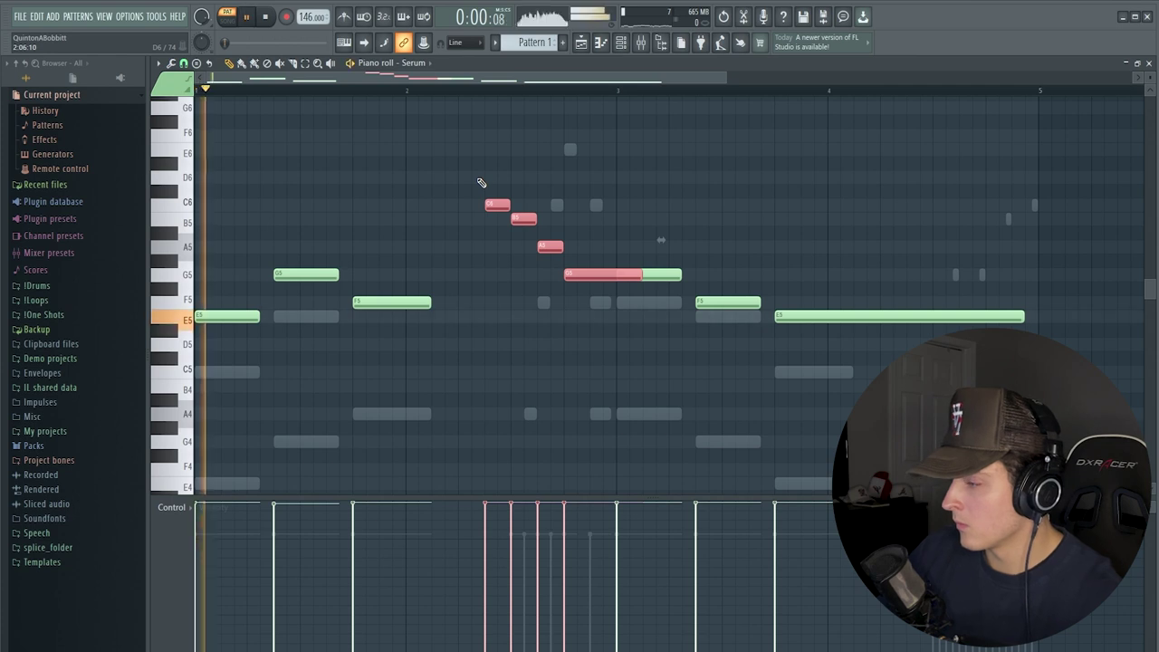
Shorten the run's G5, raise bar 3's notes to A5 and G5, and add a G5–A5–B5–C6–B5–A5–G5 run in bar 4.
{"action": "left_click", "coordinate": [662, 321], "text": "ctrl"}
{"action": "left_click_drag", "start_coordinate": [641, 276], "coordinate": [638, 276]}
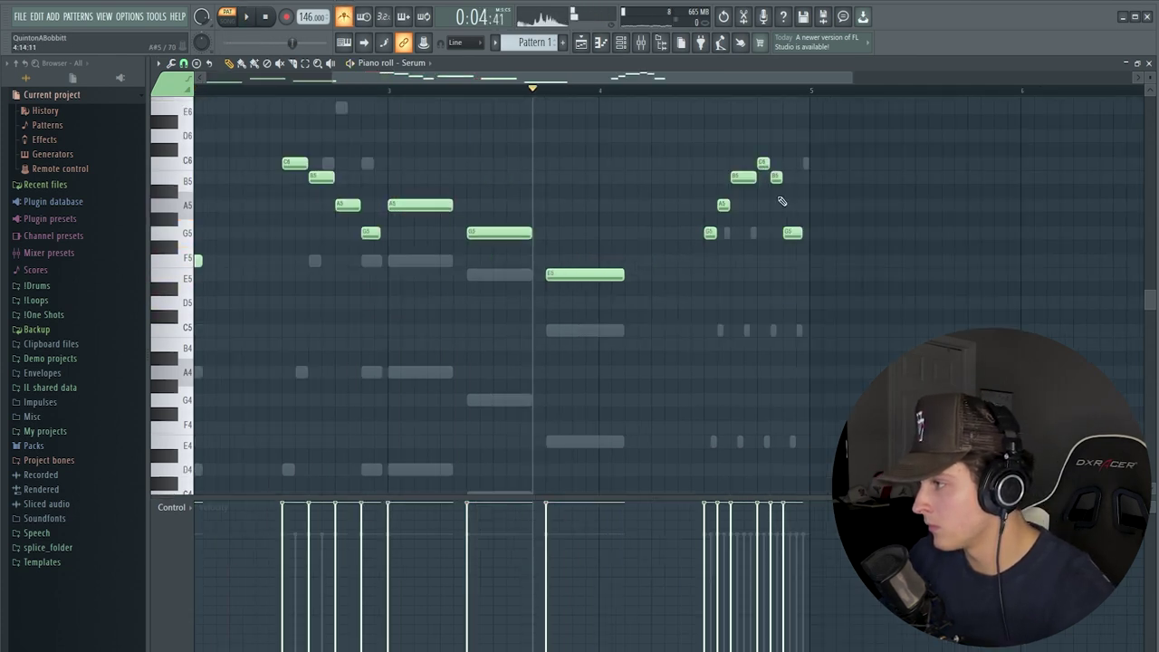
{"action": "key", "text": "space"}
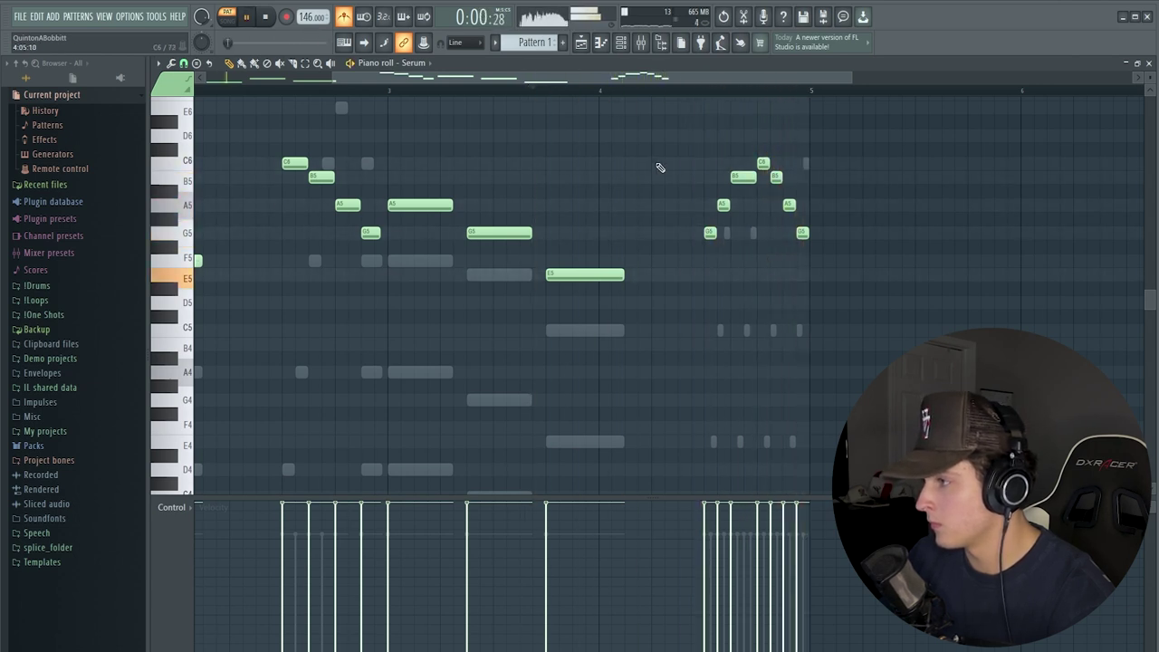
Reshape the peak of the bar 4 melody run with a short C6 leading to D6.
{"action": "scroll", "coordinate": [593, 97], "scroll_direction": "down", "scroll_amount": 3}
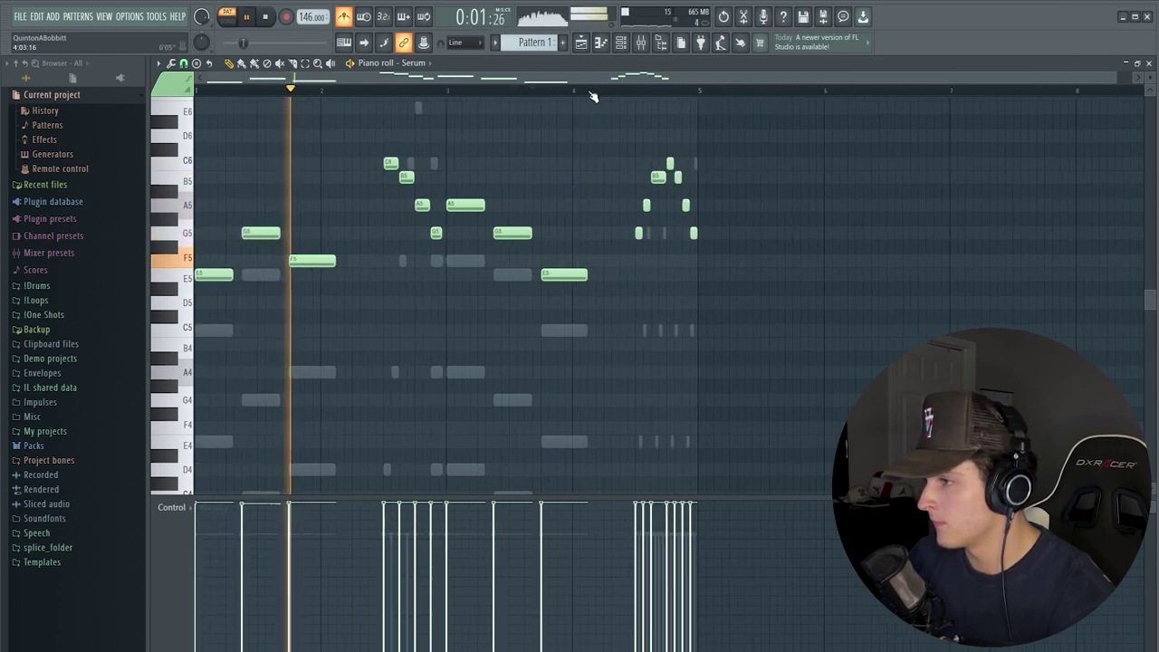
{"action": "left_click_drag", "start_coordinate": [639, 176], "coordinate": [643, 134]}
{"action": "left_click", "coordinate": [635, 163]}
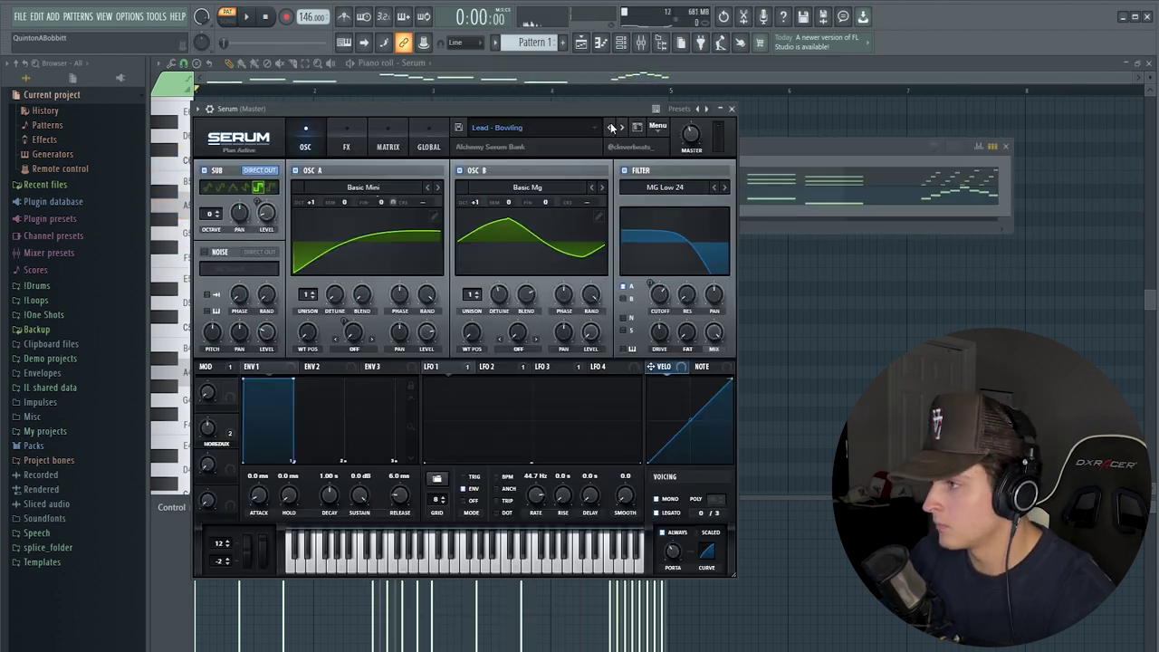
Compare the preceding Serum preset with Lead - Bowling by playing the pattern with each.
{"action": "left_click", "coordinate": [612, 128]}
{"action": "key", "text": "space"}
{"action": "left_click", "coordinate": [622, 128]}
{"action": "key", "text": "space"}
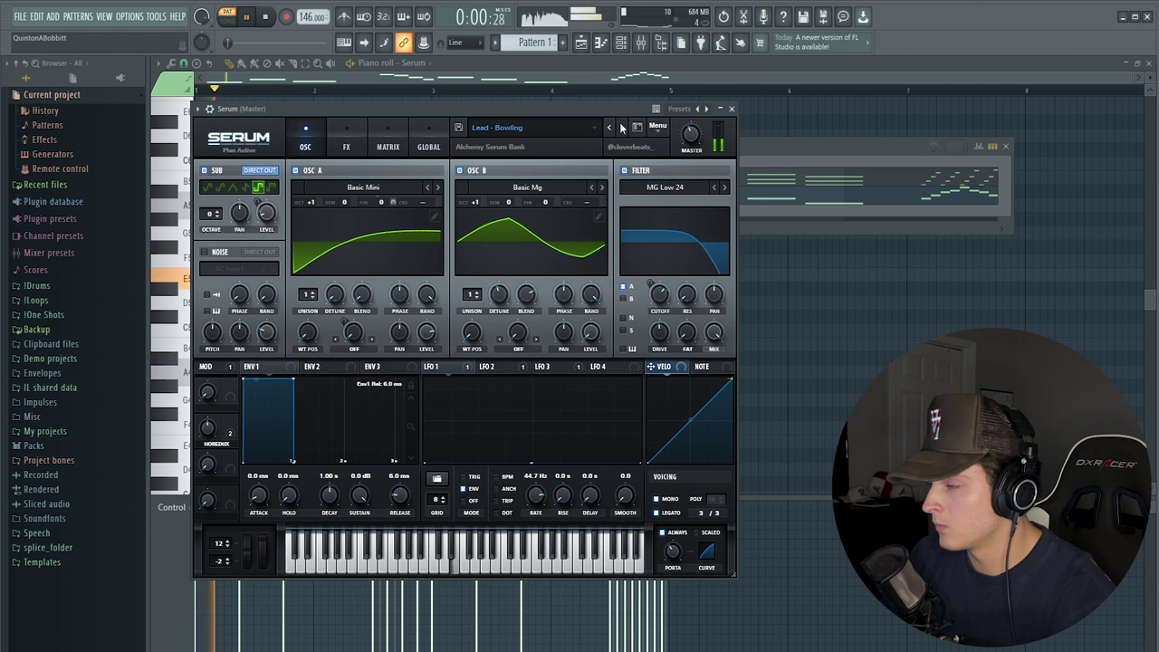
Audition successive Serum lead presets against the melody and load Lead - Gem.
{"action": "key", "text": "space"}
{"action": "left_click", "coordinate": [623, 128]}
{"action": "key", "text": "space"}
{"action": "left_click", "coordinate": [621, 127]}
{"action": "key", "text": "space"}
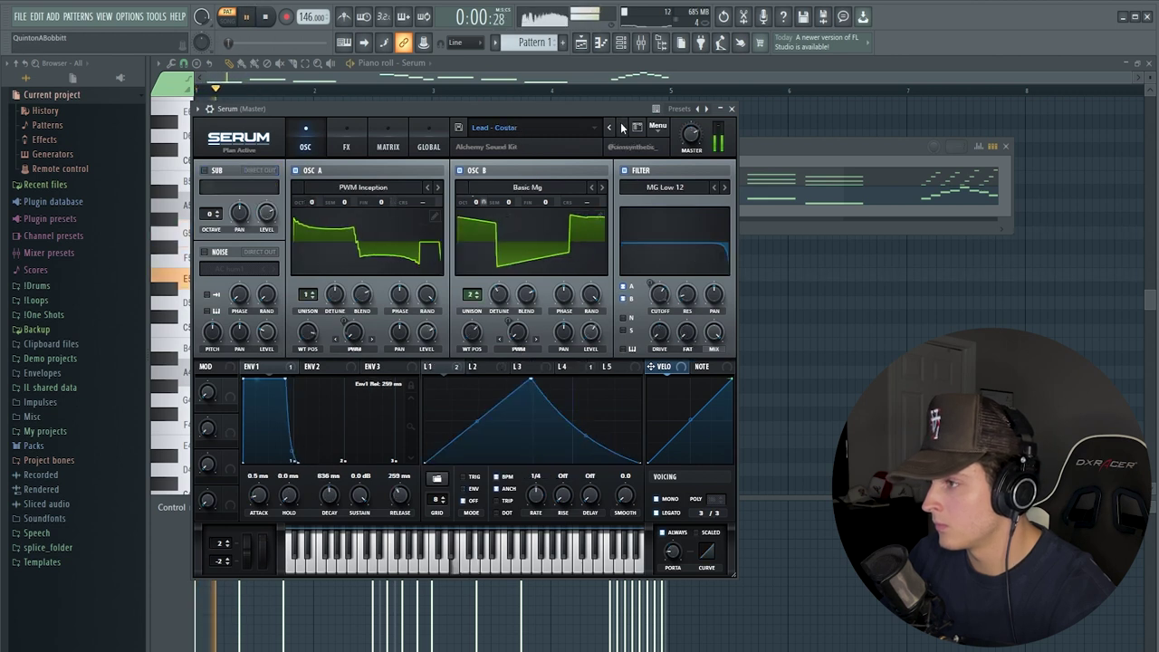
{"action": "key", "text": "space"}
{"action": "left_click", "coordinate": [622, 128]}
{"action": "key", "text": "space"}
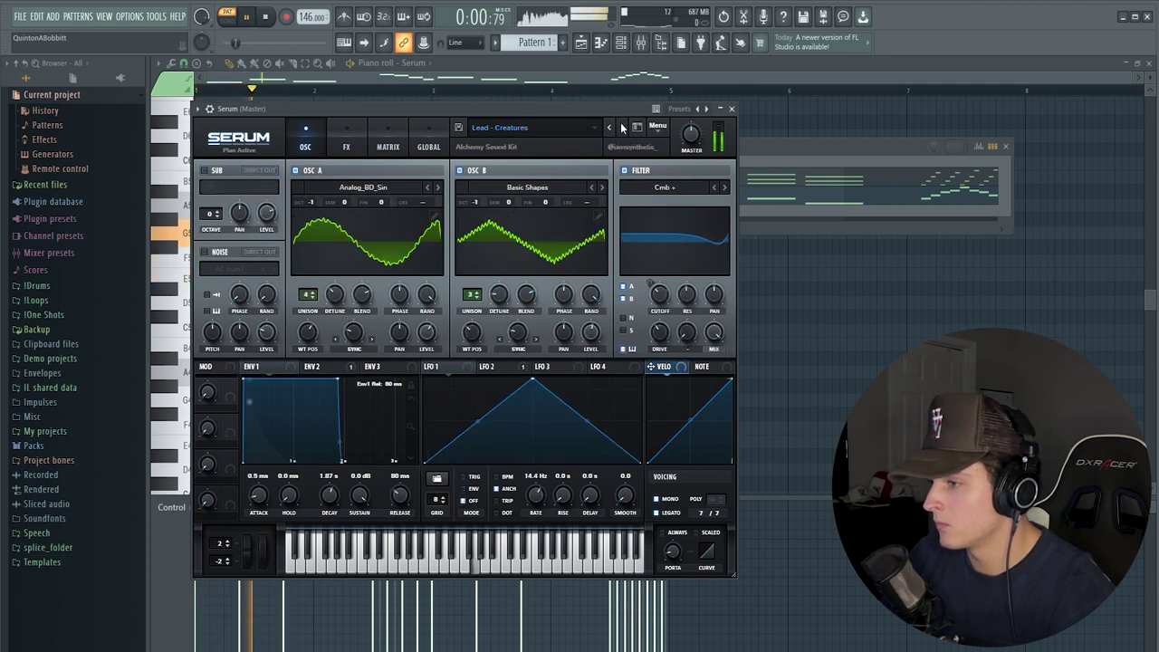
{"action": "key", "text": "space"}
{"action": "left_click", "coordinate": [621, 128]}
{"action": "key", "text": "space"}
{"action": "key", "text": "space"}
{"action": "left_click", "coordinate": [621, 128]}
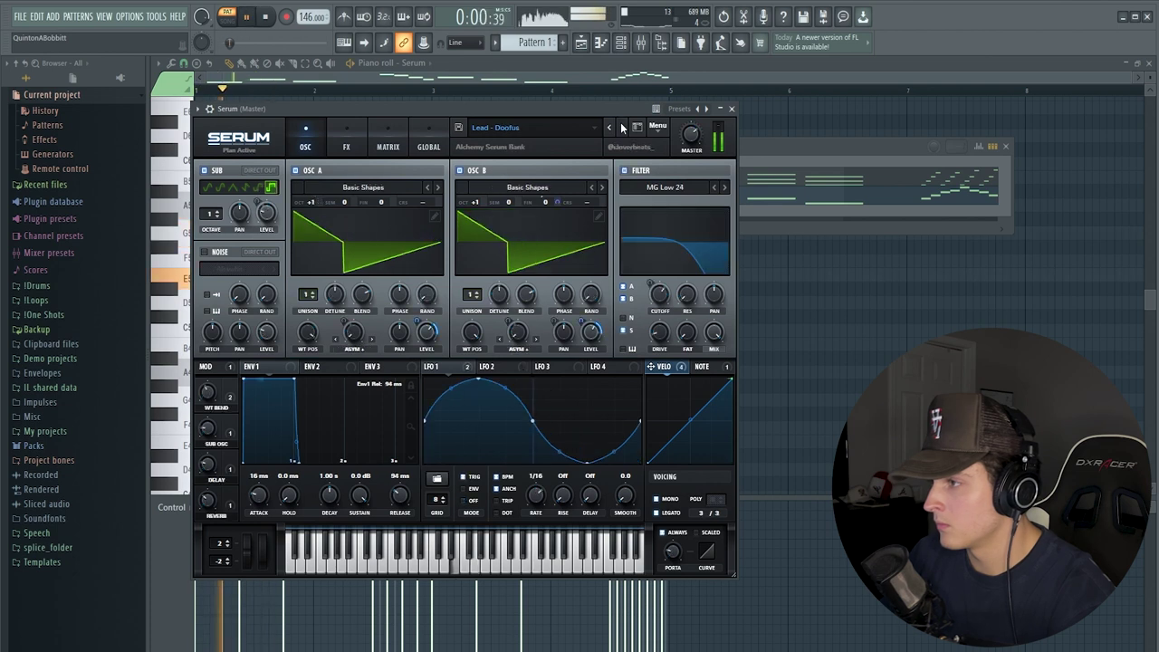
{"action": "key", "text": "space"}
{"action": "left_click", "coordinate": [621, 128]}
{"action": "key", "text": "space"}
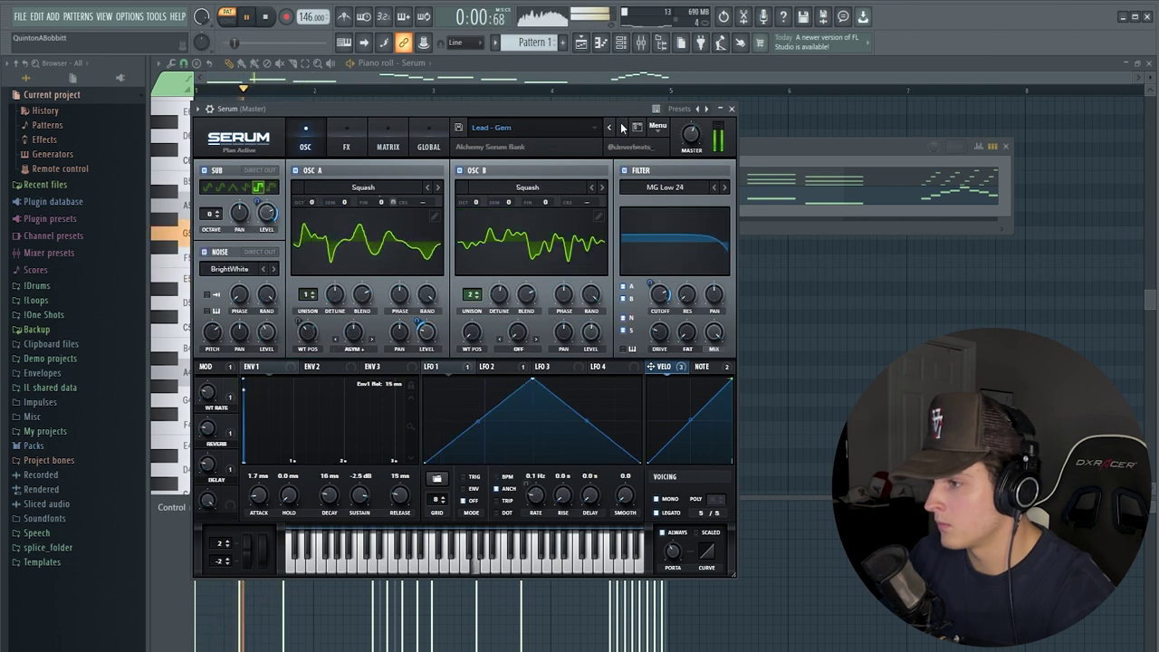
{"action": "left_click", "coordinate": [734, 110]}
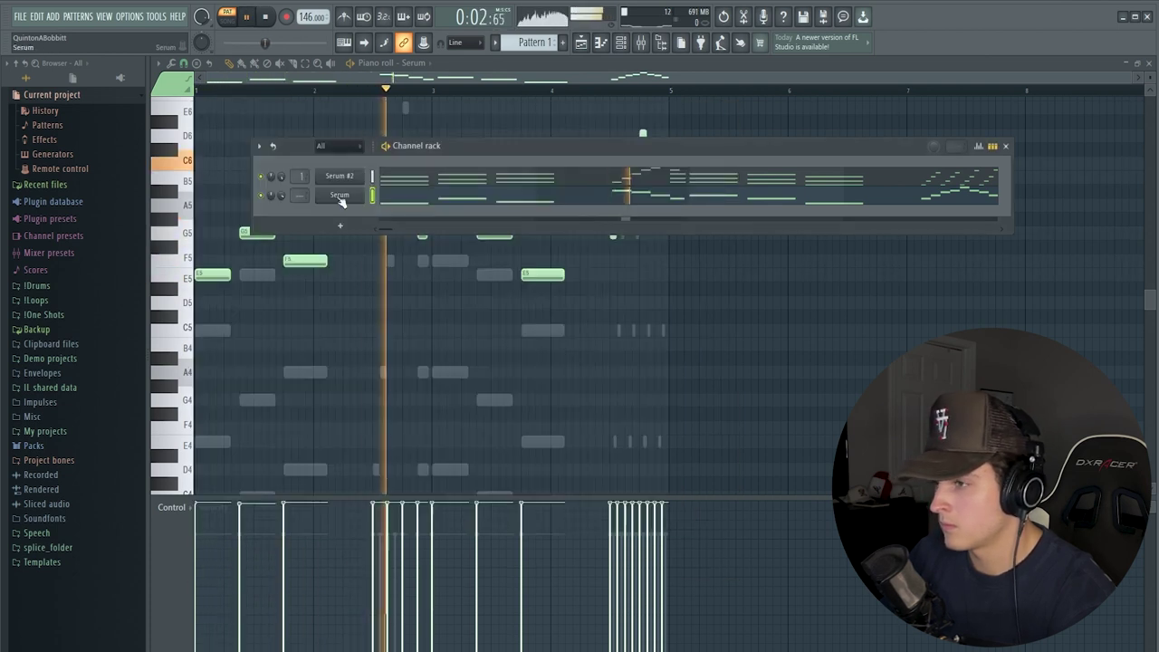
Route the Serum channel to mixer track 2 and lower that insert's fader to about -3.1 dB.
{"action": "key", "text": "space"}
{"action": "key", "text": "space"}
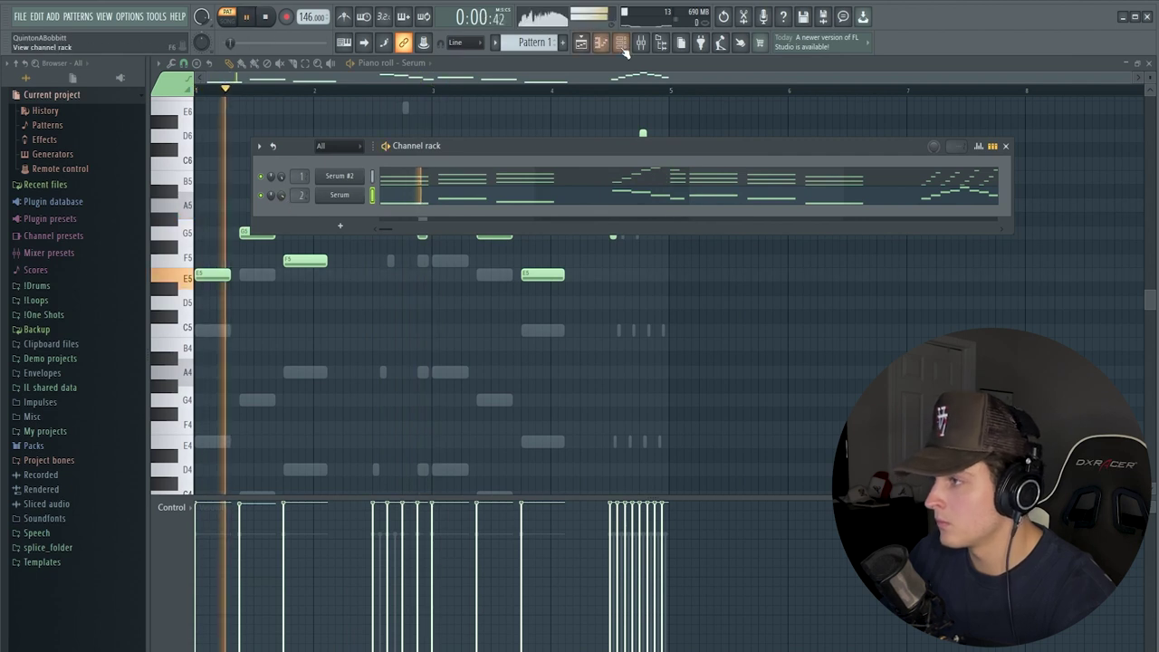
{"action": "double_click", "coordinate": [298, 194]}
Add an effect in the first slot of mixer Insert 2 and adjust its controls while the pattern plays.
{"action": "left_click", "coordinate": [978, 136]}
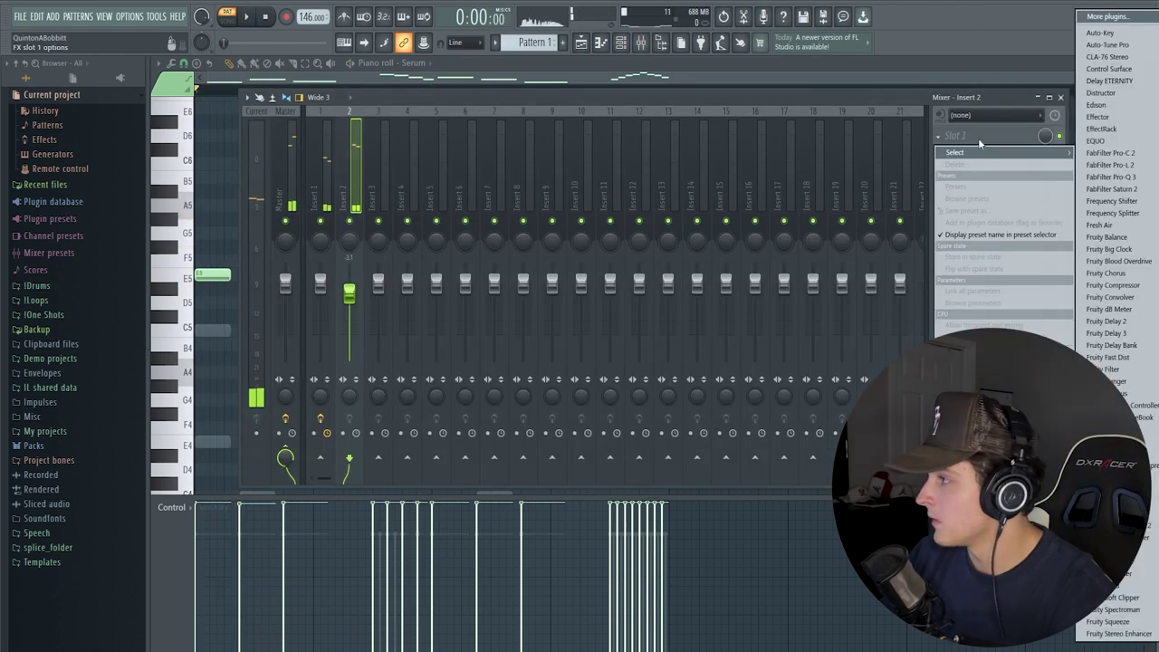
{"action": "left_click", "coordinate": [1119, 525]}
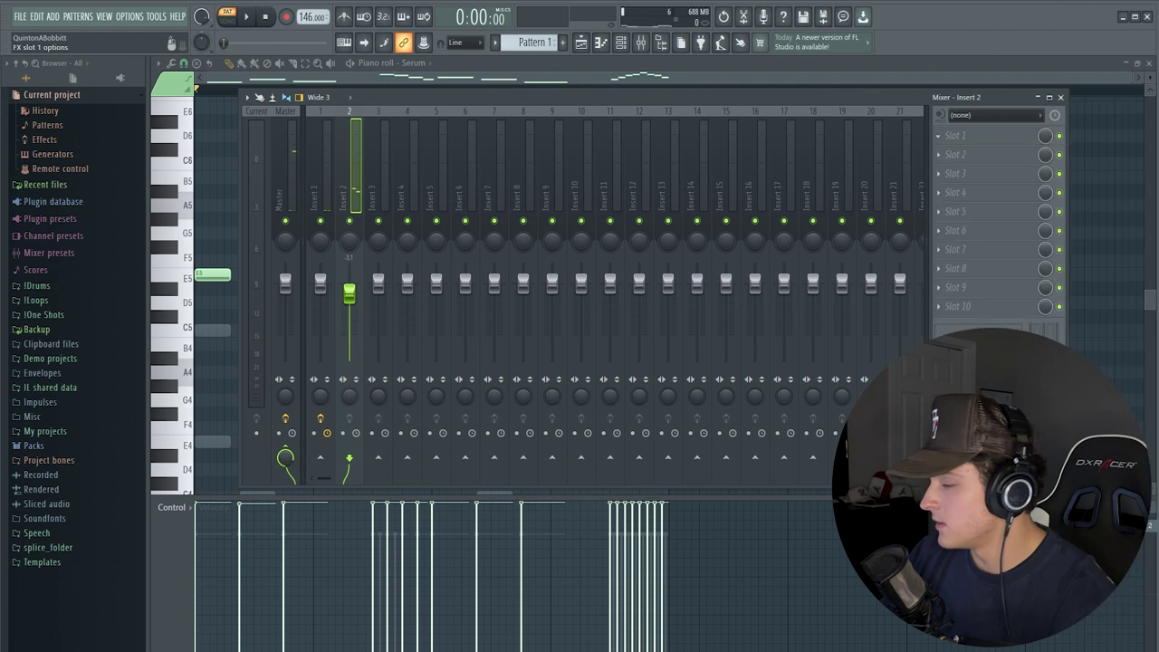
{"action": "left_click_drag", "start_coordinate": [307, 328], "coordinate": [300, 363]}
{"action": "key", "text": "space"}
{"action": "left_click_drag", "start_coordinate": [374, 327], "coordinate": [366, 332]}
{"action": "left_click_drag", "start_coordinate": [507, 328], "coordinate": [400, 337]}
{"action": "left_click_drag", "start_coordinate": [472, 319], "coordinate": [443, 313]}
{"action": "left_click_drag", "start_coordinate": [537, 352], "coordinate": [537, 355]}
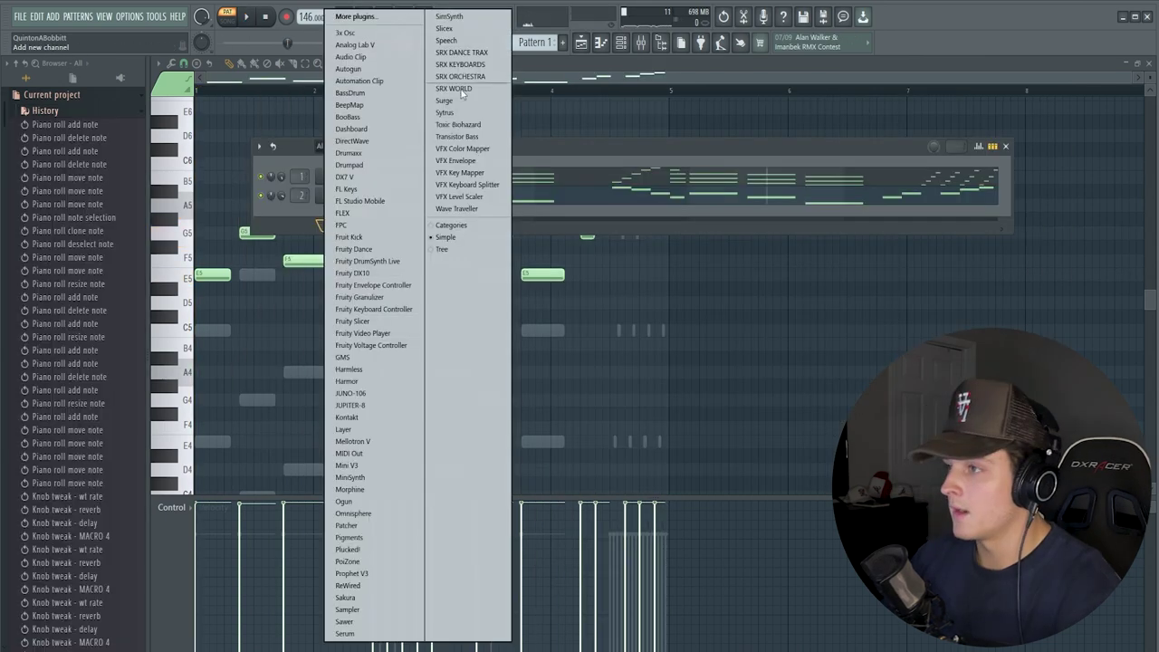
Add another Serum instrument channel to the channel rack.
{"action": "left_click", "coordinate": [344, 633]}
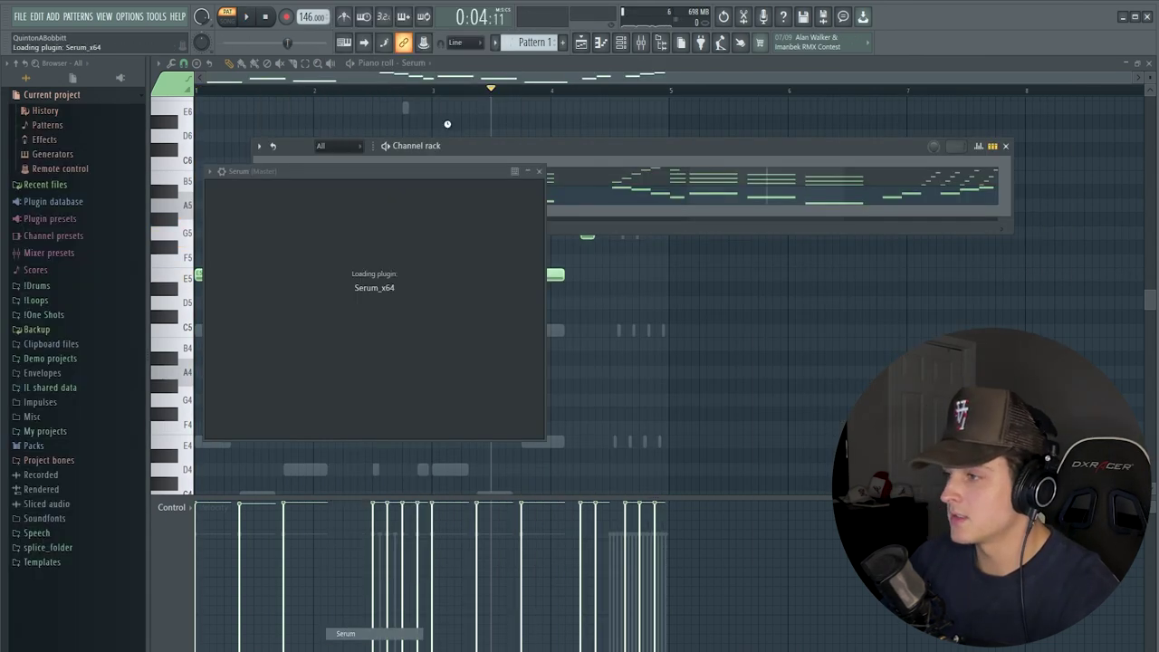
Load Bass - Delicious Sub from the Alchemy Serum Bank in the new Serum channel, comparing it with the bass presets that follow.
{"action": "left_click", "coordinate": [507, 190]}
{"action": "mouse_move", "coordinate": [570, 258]}
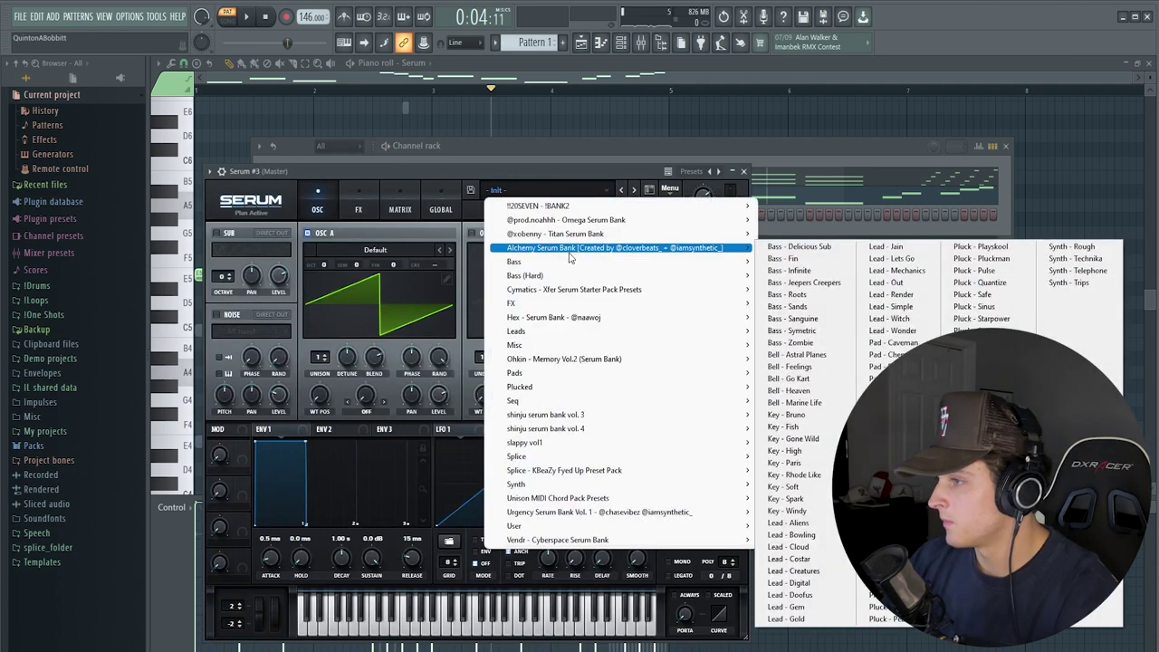
{"action": "left_click", "coordinate": [796, 247]}
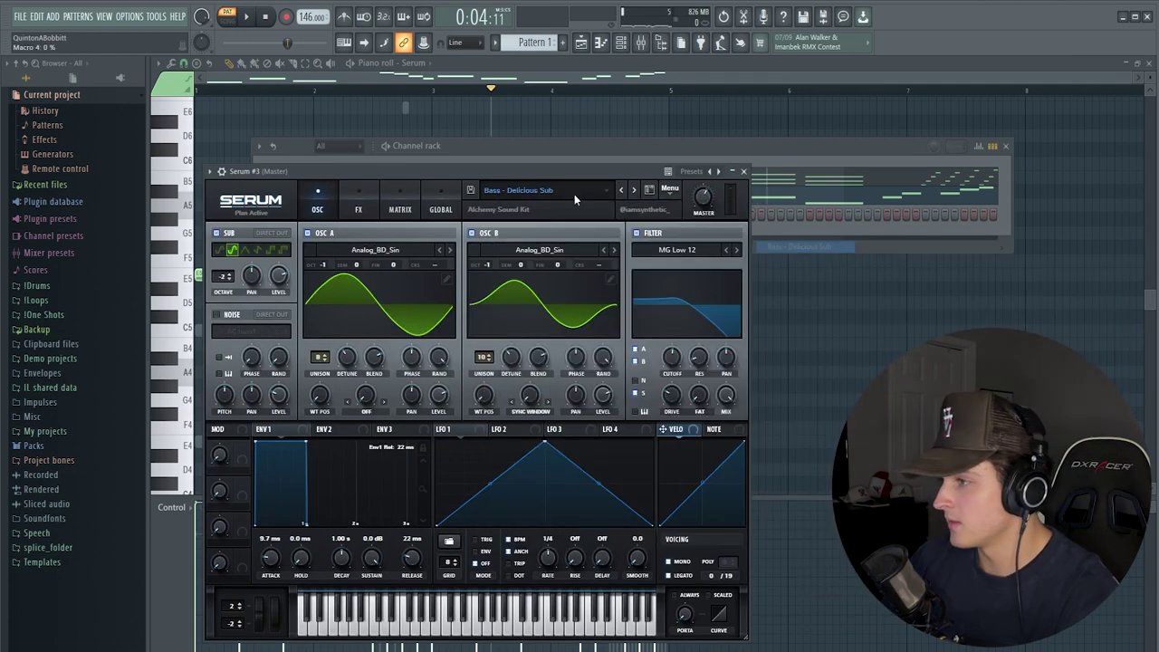
{"action": "left_click", "coordinate": [634, 191]}
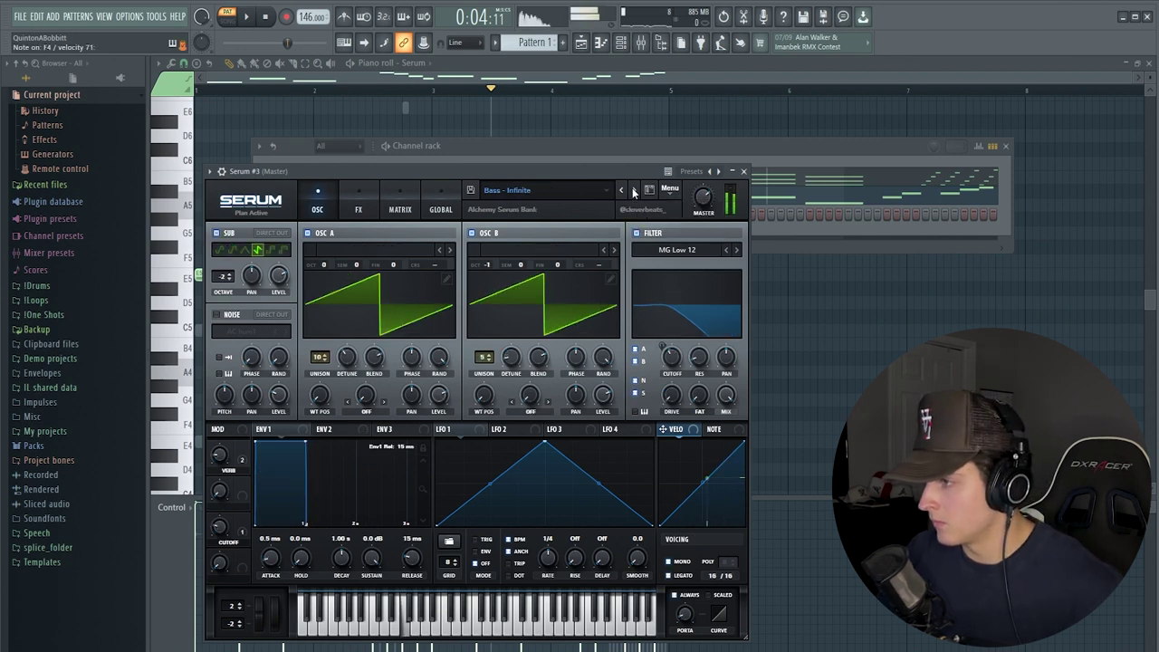
{"action": "left_click", "coordinate": [623, 191]}
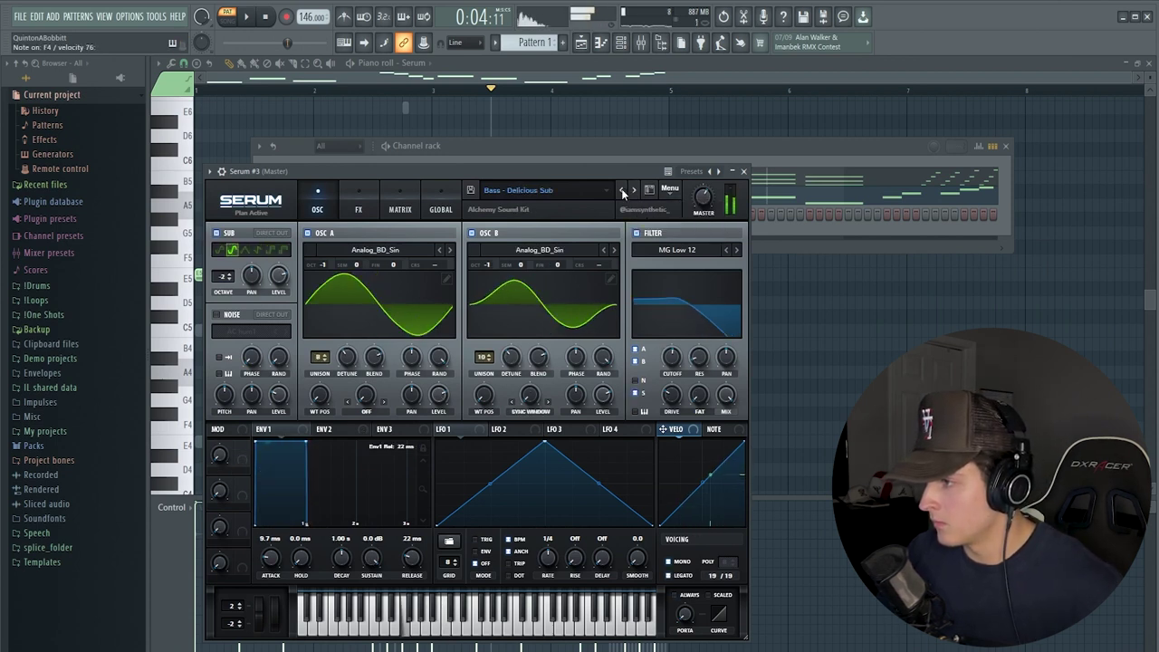
Write a bass line following the chord roots with A3, C4, sustained D4 notes, C4 and a long A3, and play it back.
{"action": "left_click", "coordinate": [744, 171]}
{"action": "key", "text": "space"}
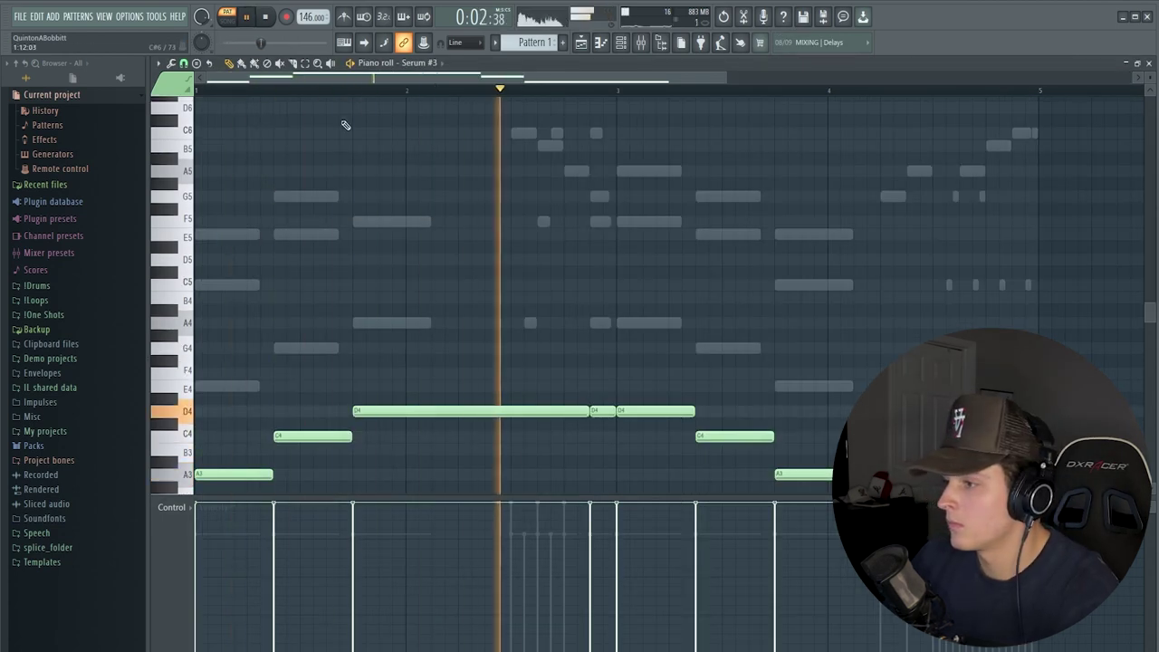
{"action": "scroll", "coordinate": [361, 93], "scroll_direction": "down", "scroll_amount": 2}
{"action": "scroll", "coordinate": [380, 194], "scroll_direction": "down", "scroll_amount": 2}
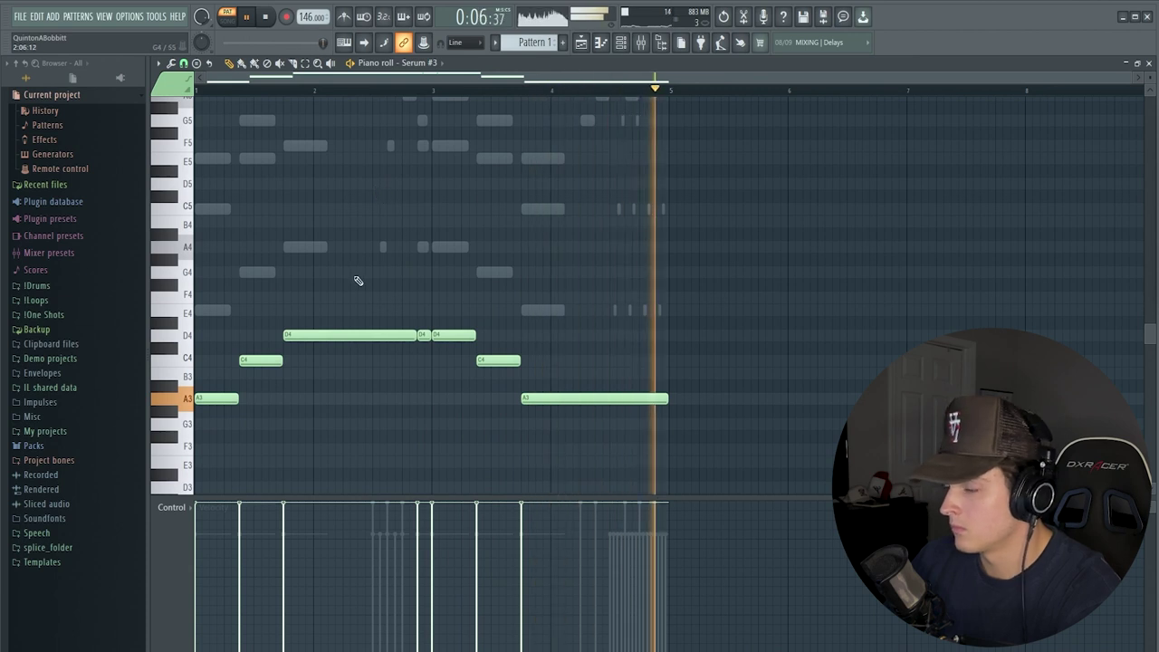
{"action": "key", "text": "space"}
Add Fruity Parametric EQ 2 in the first slot of mixer Insert 7 and roll off the bass's high frequencies during playback.
{"action": "key", "text": "F6"}
{"action": "key", "text": "F9"}
{"action": "left_click", "coordinate": [995, 138]}
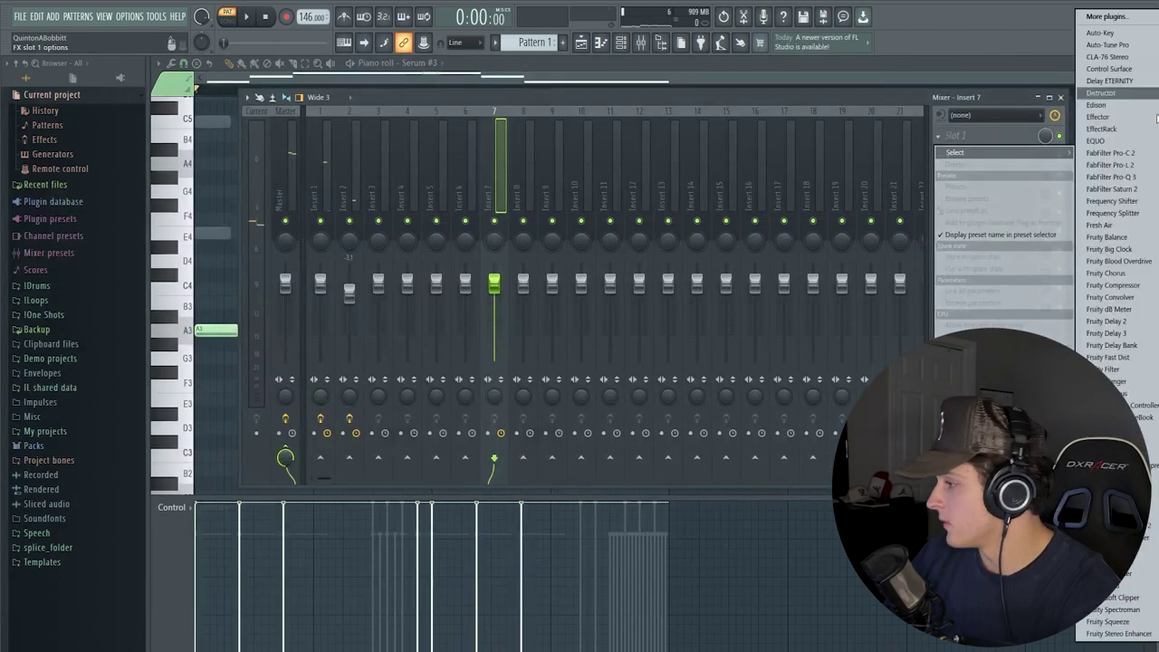
{"action": "left_click", "coordinate": [1139, 548]}
{"action": "key", "text": "space"}
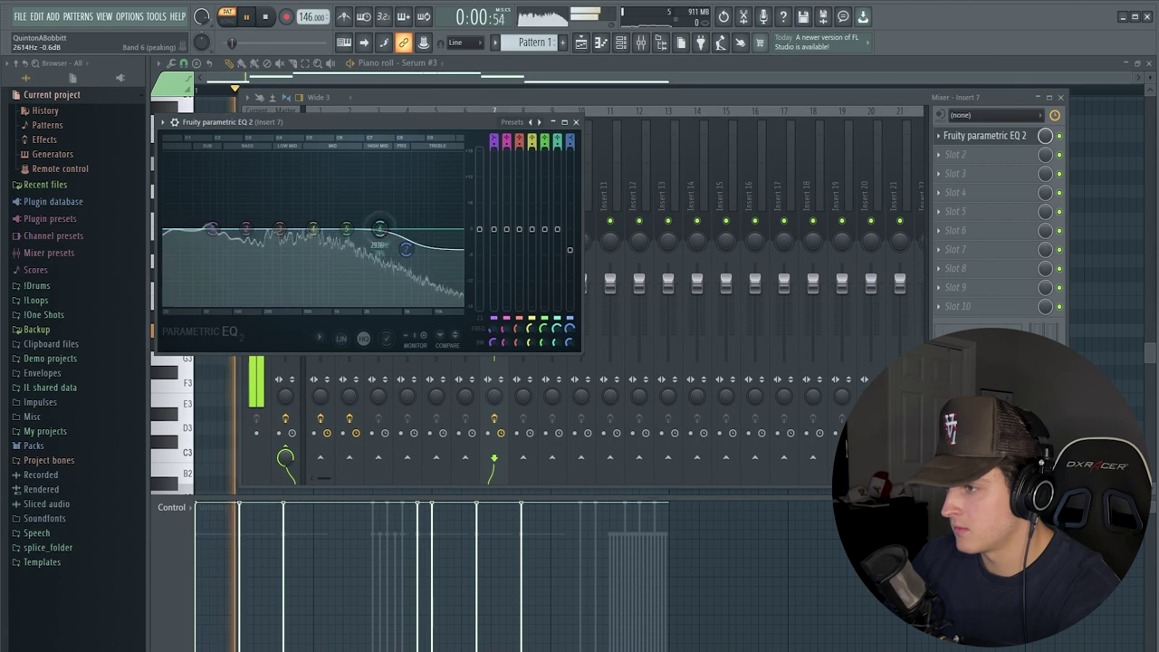
{"action": "left_click_drag", "start_coordinate": [347, 236], "coordinate": [412, 303]}
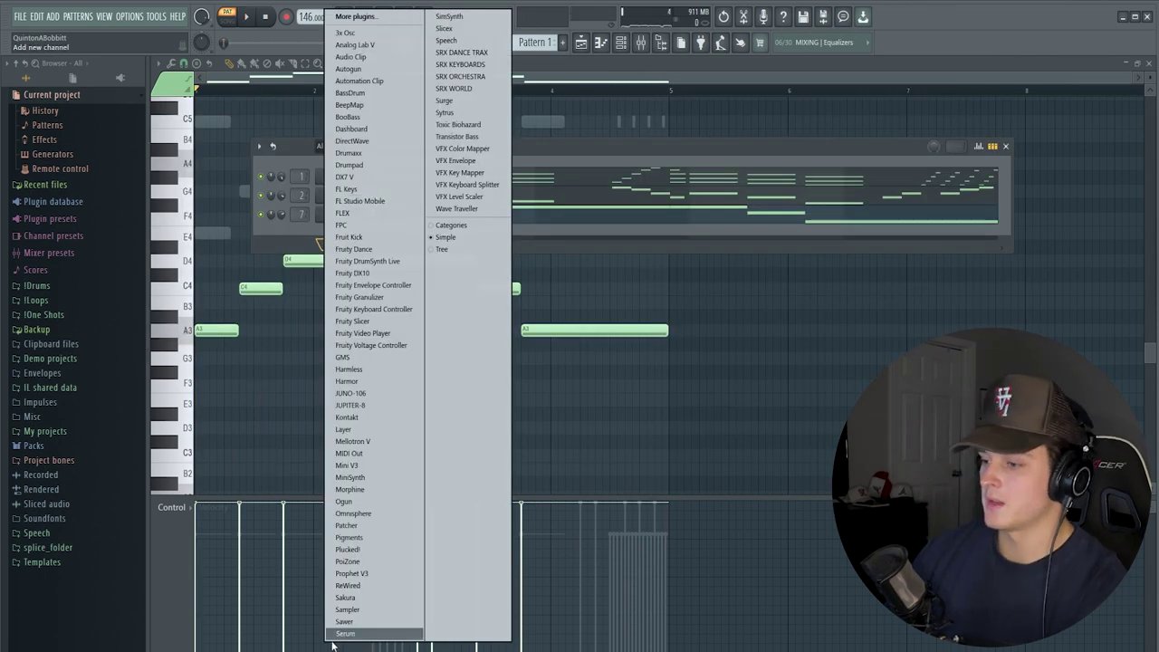
Add another Serum instrument channel and choose a preset for it from the installed Serum banks.
{"action": "left_click", "coordinate": [340, 633]}
{"action": "left_click_drag", "start_coordinate": [460, 191], "coordinate": [530, 106]}
{"action": "left_click", "coordinate": [598, 122]}
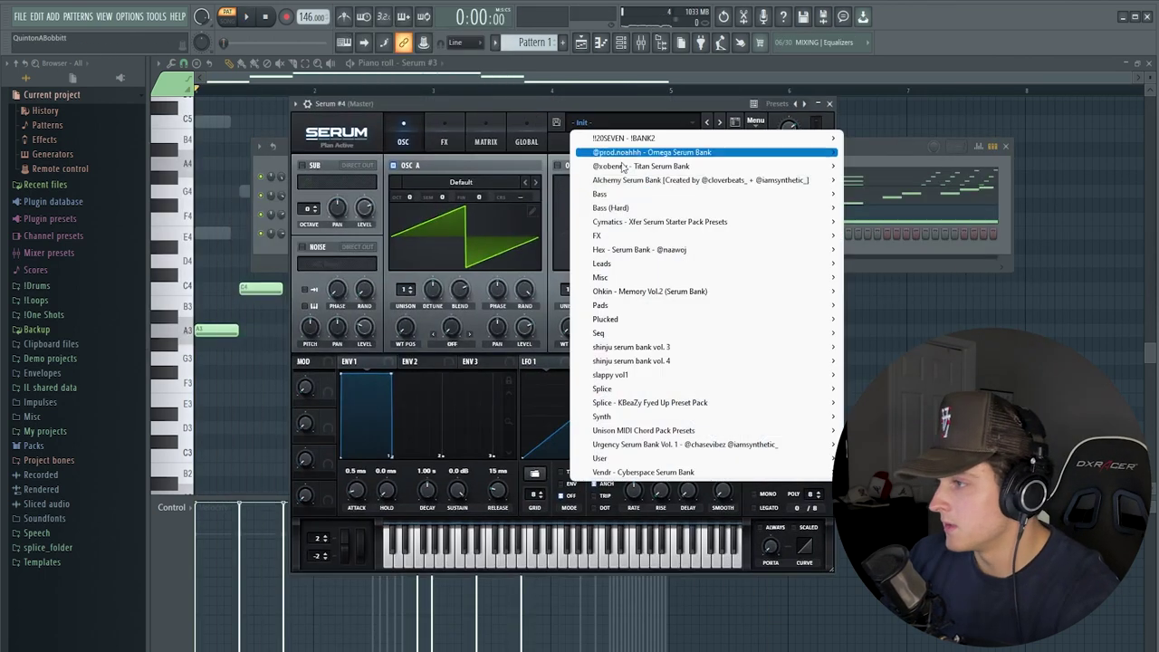
{"action": "left_click", "coordinate": [719, 121]}
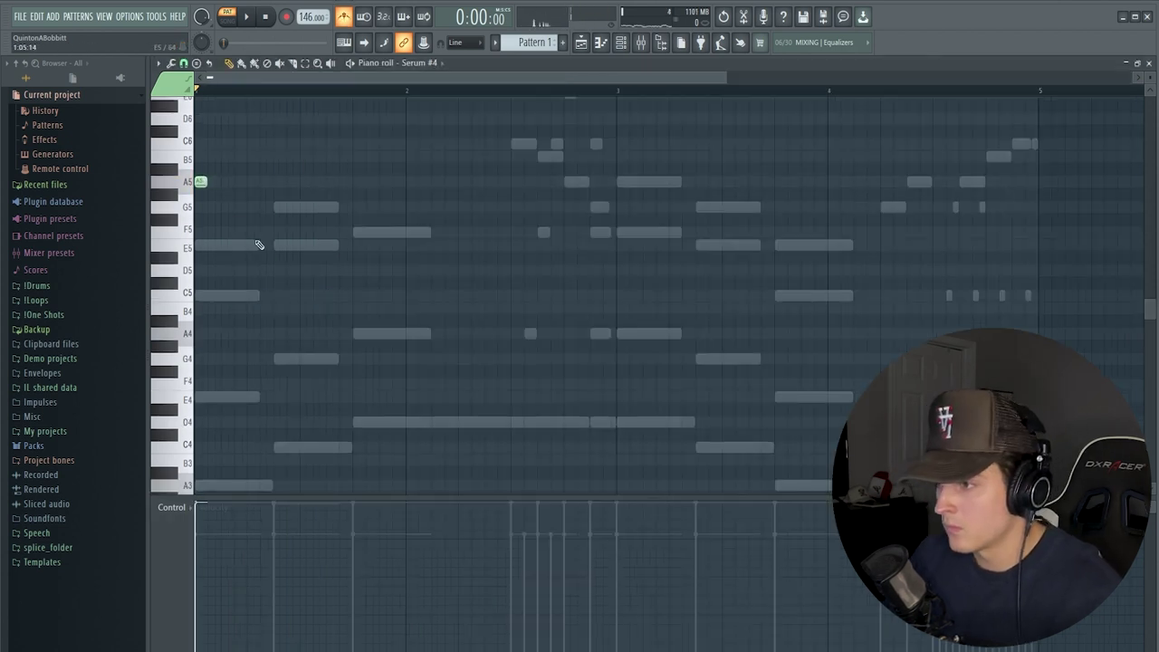
Place short A5, E5, G5, A4 and F5 notes in bar 1 and a C6 at the start of bar 2.
{"action": "key", "text": "space"}
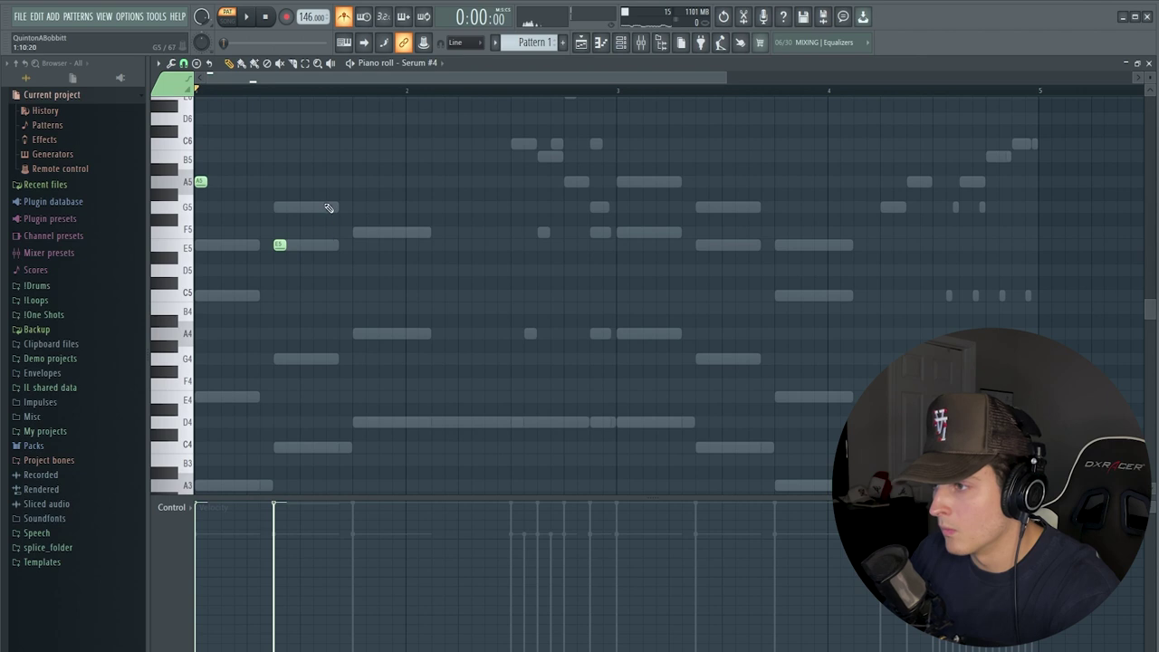
{"action": "key", "text": "space"}
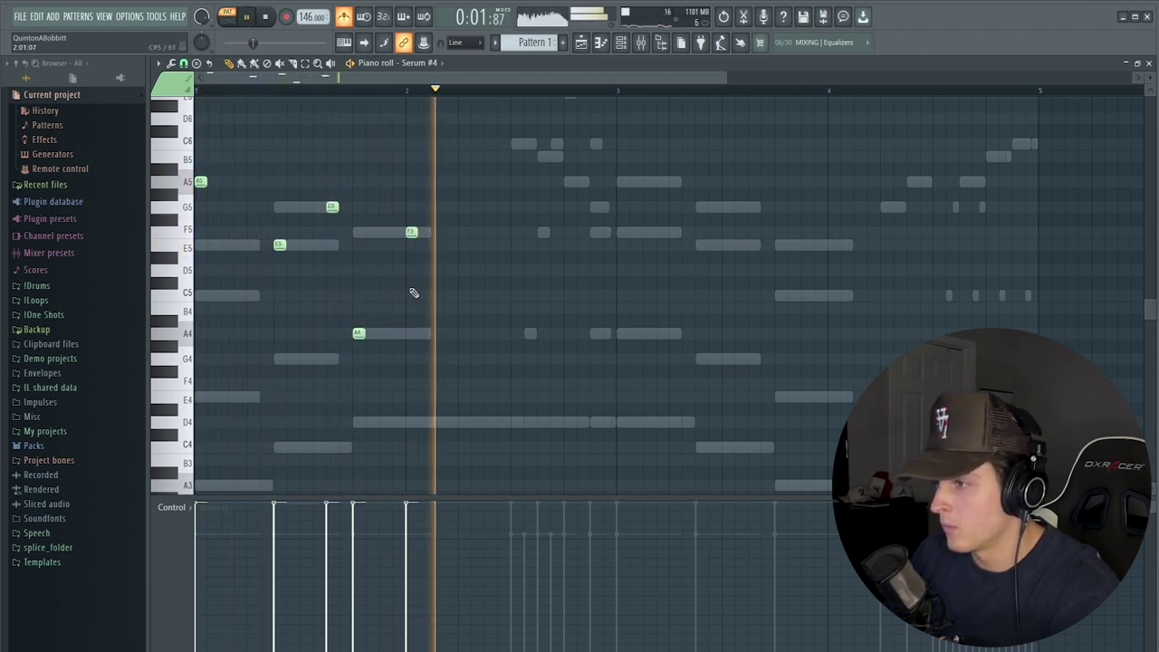
{"action": "left_click_drag", "start_coordinate": [415, 233], "coordinate": [388, 233]}
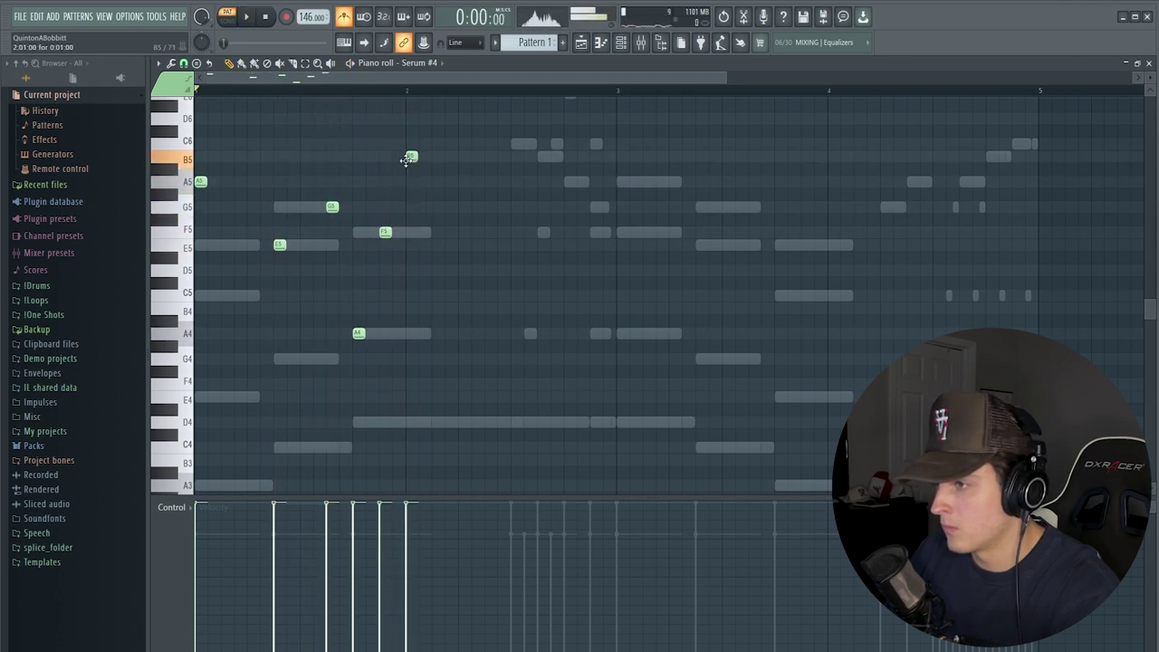
{"action": "left_click_drag", "start_coordinate": [408, 156], "coordinate": [408, 144]}
Complete bar 2 with short C6, B5, G5 and F5 notes, trying F5 and A5 between B5 and G5 during playback.
{"action": "key", "text": "space"}
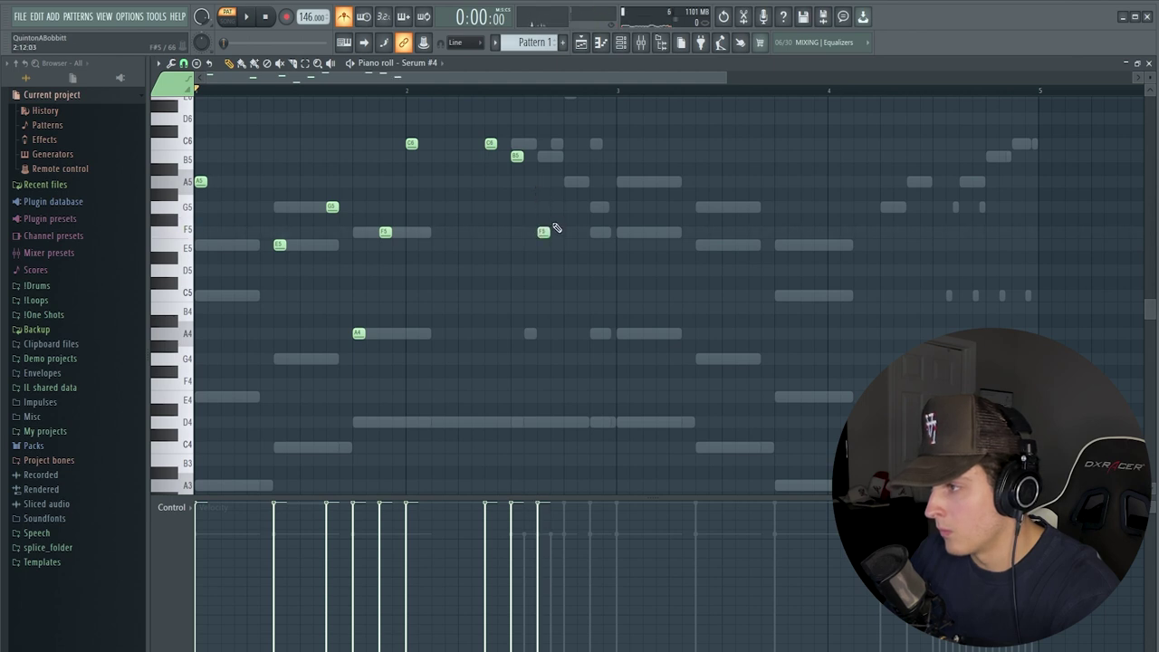
{"action": "key", "text": "space"}
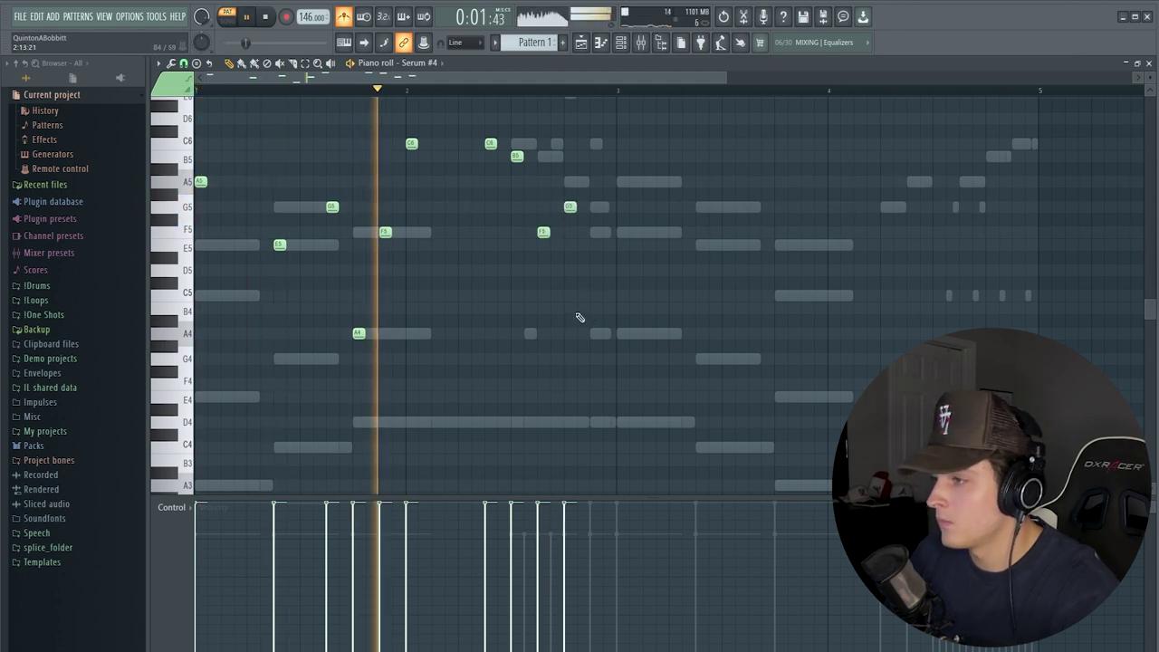
{"action": "key", "text": "space"}
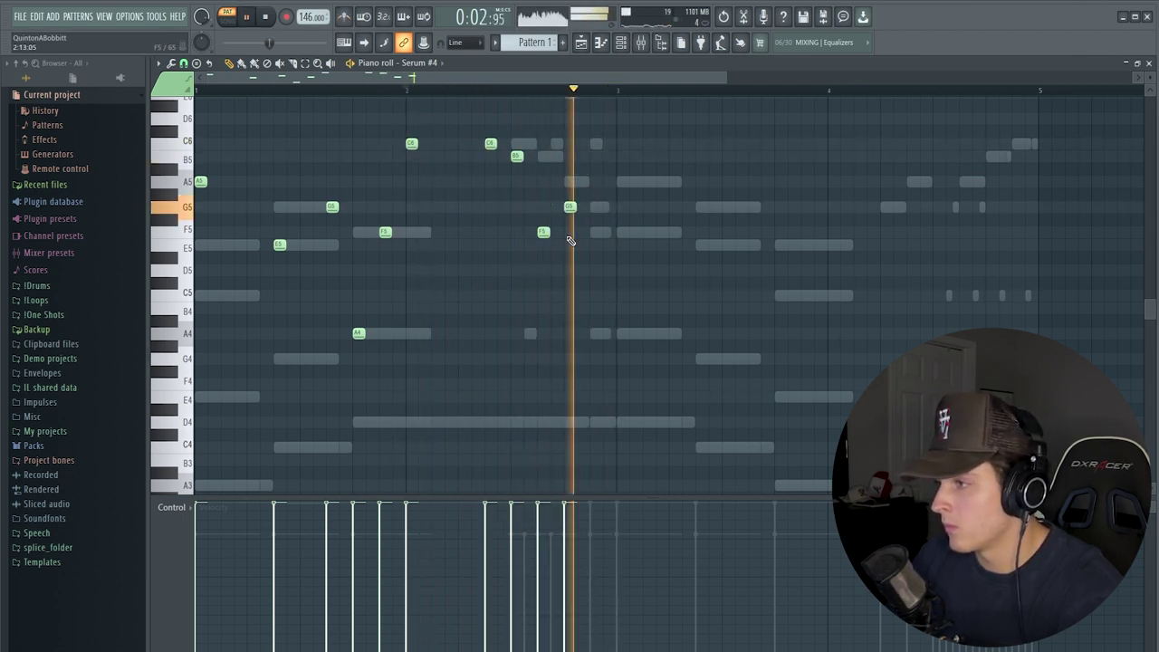
{"action": "left_click_drag", "start_coordinate": [543, 231], "coordinate": [543, 181]}
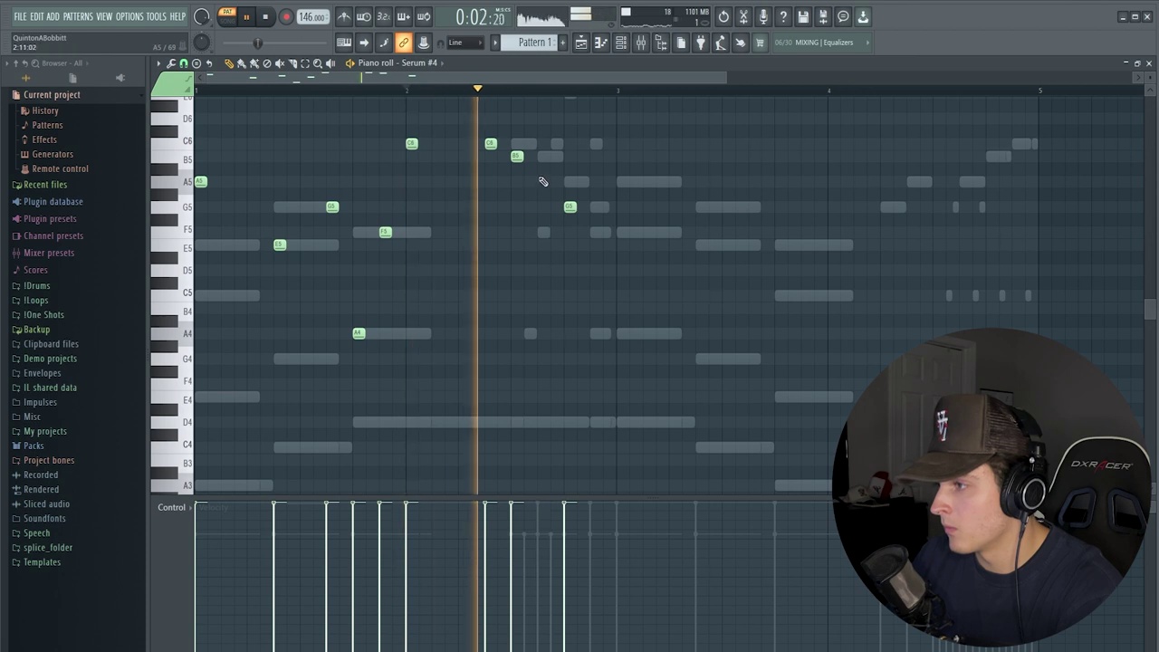
{"action": "left_click", "coordinate": [591, 232]}
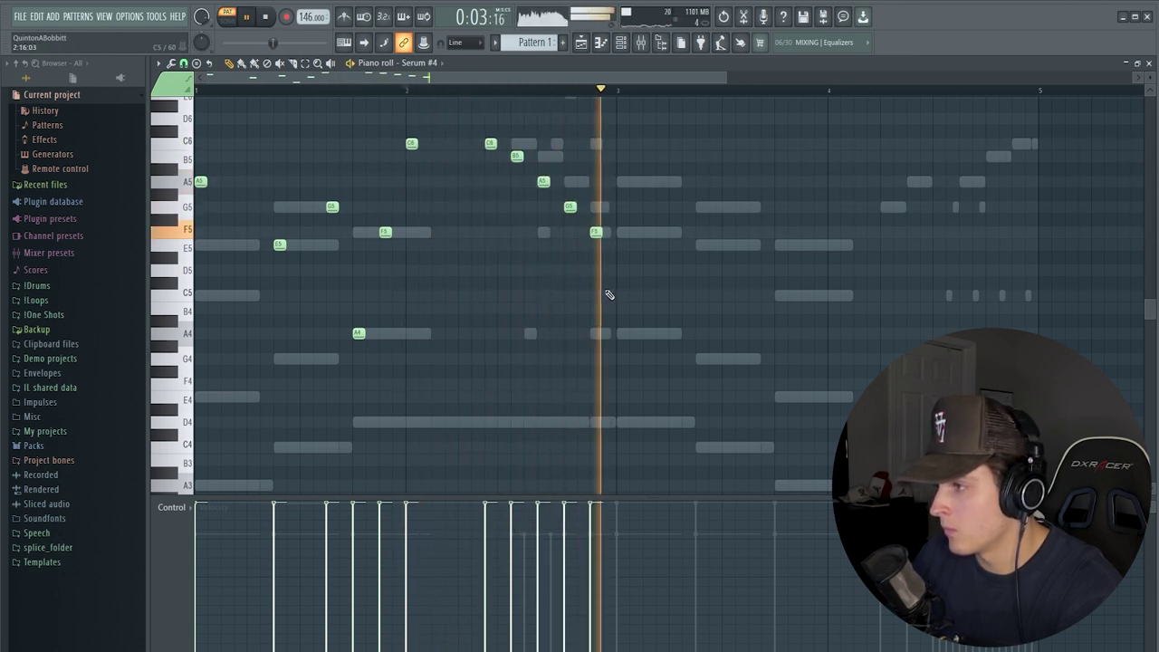
{"action": "right_click", "coordinate": [542, 184]}
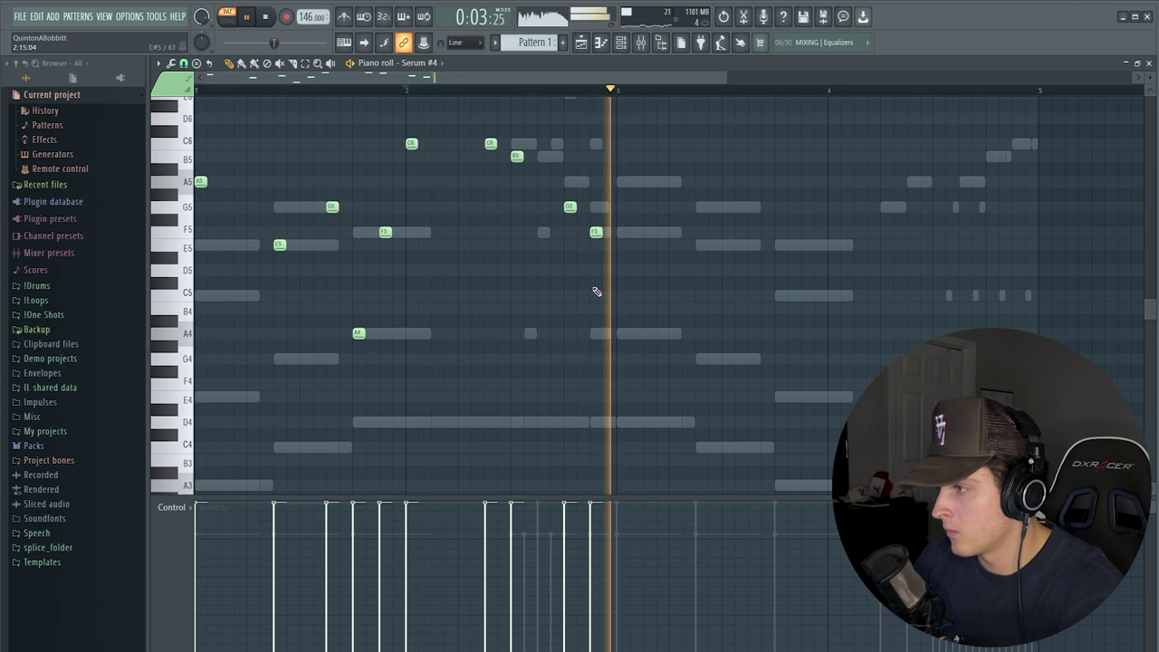
{"action": "key", "text": "space"}
Add short notes in bar 3 of the counter melody: two D6 notes followed by C6, G5 and E5.
{"action": "scroll", "coordinate": [622, 344], "scroll_direction": "up", "scroll_amount": 3}
{"action": "left_click", "coordinate": [622, 177]}
{"action": "left_click", "coordinate": [671, 177]}
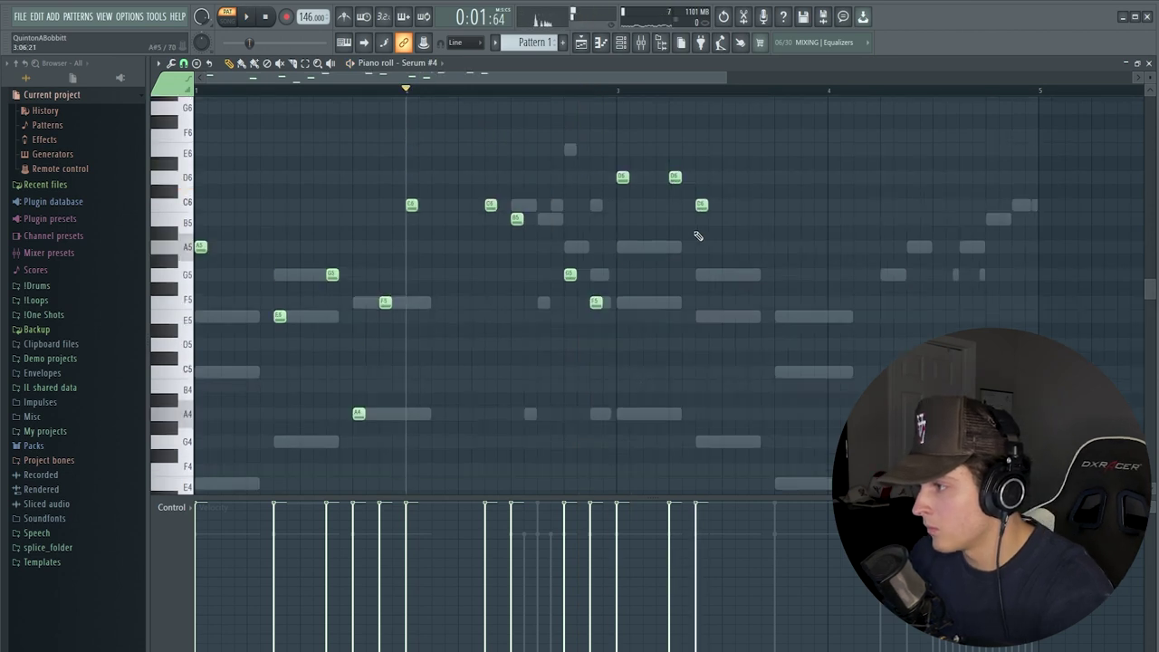
{"action": "left_click", "coordinate": [727, 275]}
{"action": "key", "text": "space"}
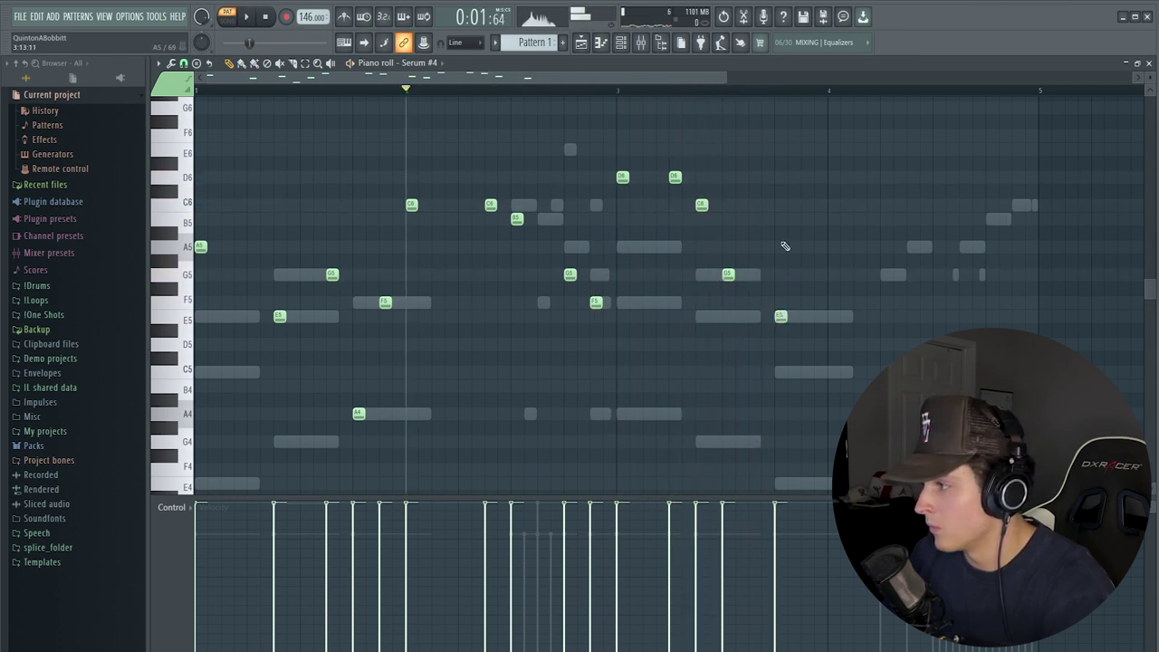
Add a short B5 late in bar 3, place a G5 in bar 4 two steps after its start, and follow it with C6.
{"action": "key", "text": "space"}
{"action": "scroll", "coordinate": [652, 95], "scroll_direction": "down", "scroll_amount": 1}
{"action": "left_click_drag", "start_coordinate": [652, 80], "coordinate": [686, 72]}
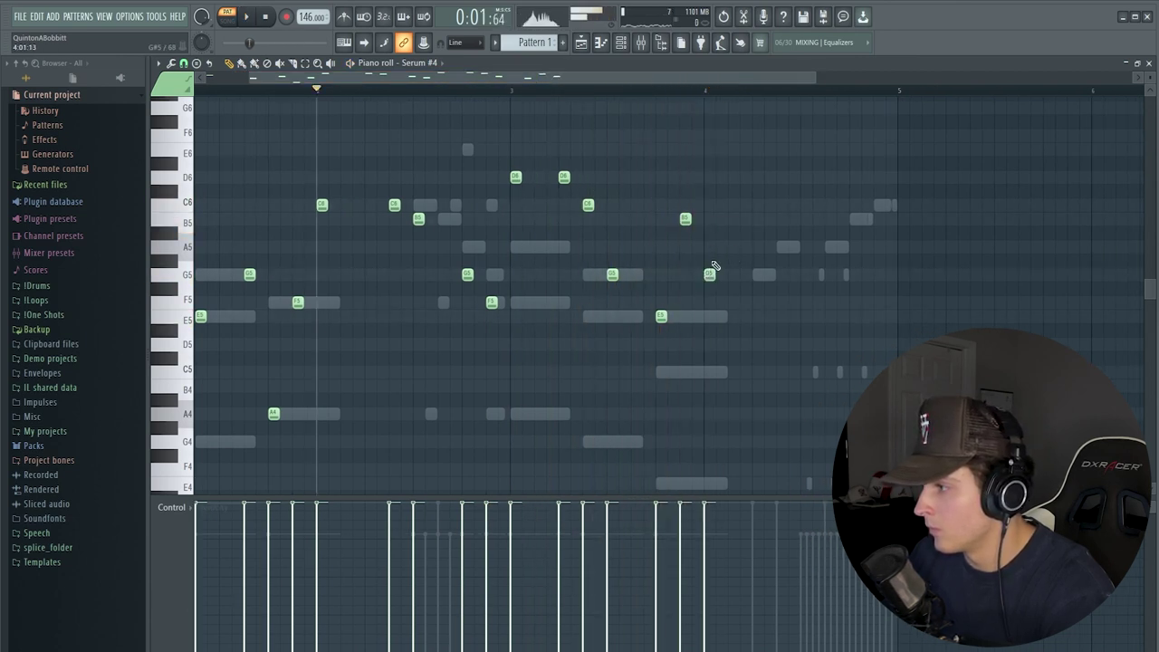
{"action": "key", "text": "space"}
{"action": "left_click_drag", "start_coordinate": [711, 274], "coordinate": [735, 275]}
{"action": "left_click_drag", "start_coordinate": [738, 206], "coordinate": [760, 205]}
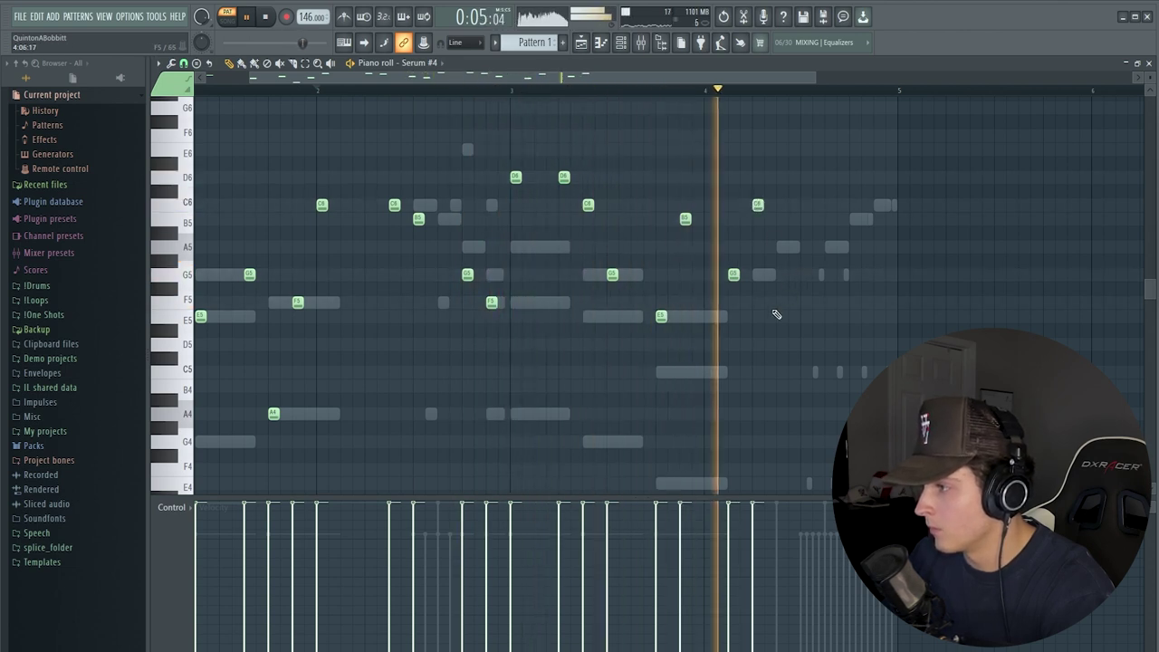
Shift the E5 and B5 notes near the end of bar 3 two steps earlier, checking the timing in playback.
{"action": "key", "text": "space"}
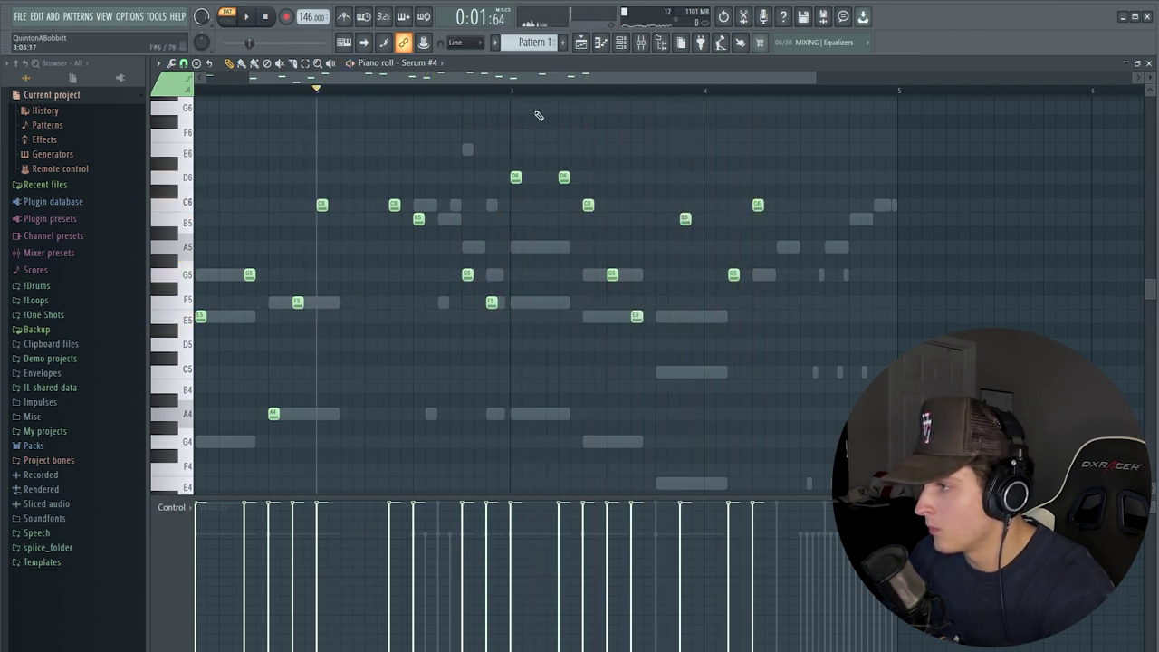
{"action": "key", "text": "space"}
{"action": "key", "text": "space"}
{"action": "key", "text": "space"}
{"action": "left_click_drag", "start_coordinate": [684, 219], "coordinate": [661, 218]}
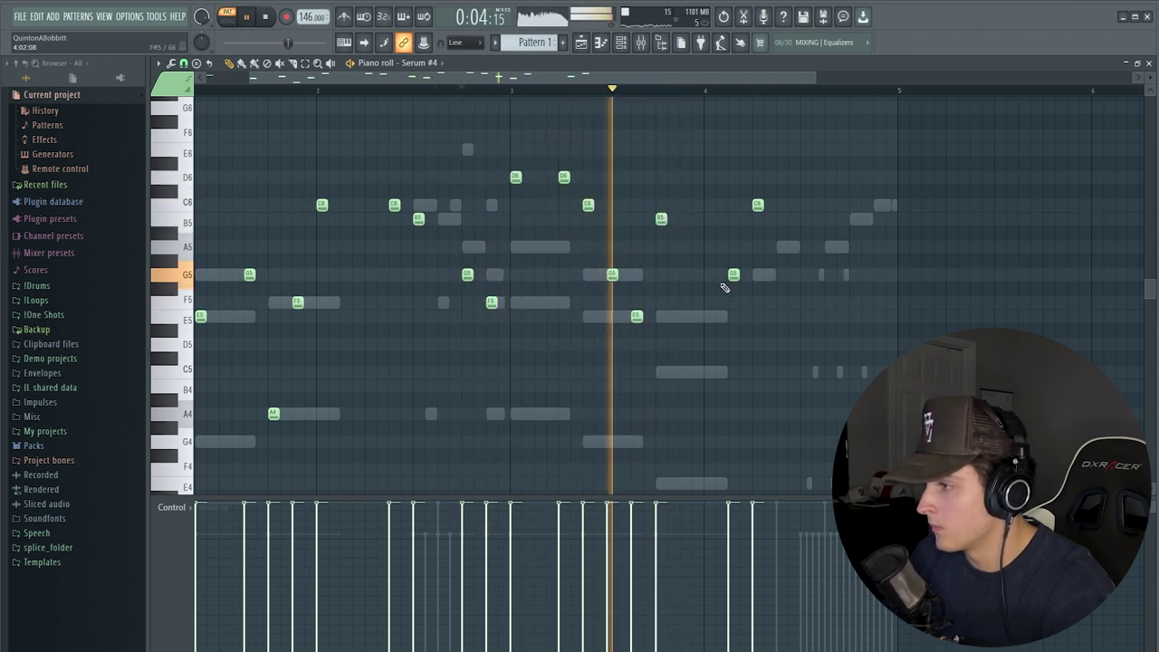
Finish bar 4 with short A5 and D6 notes and play back the full four-bar counter melody.
{"action": "key", "text": "space"}
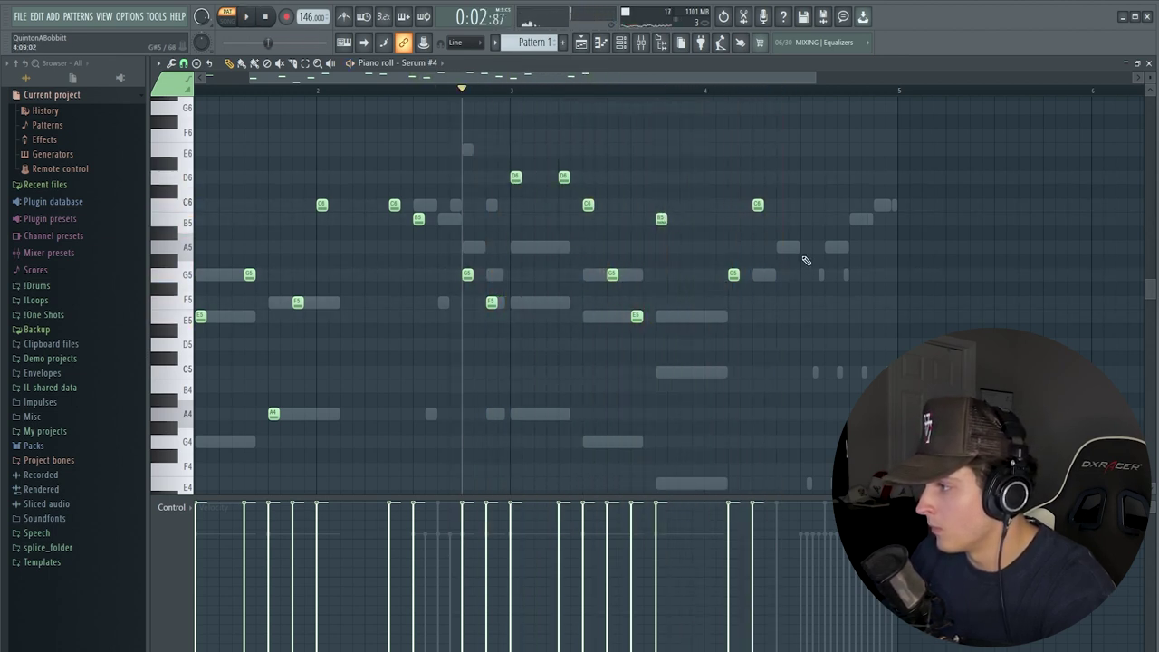
{"action": "key", "text": "space"}
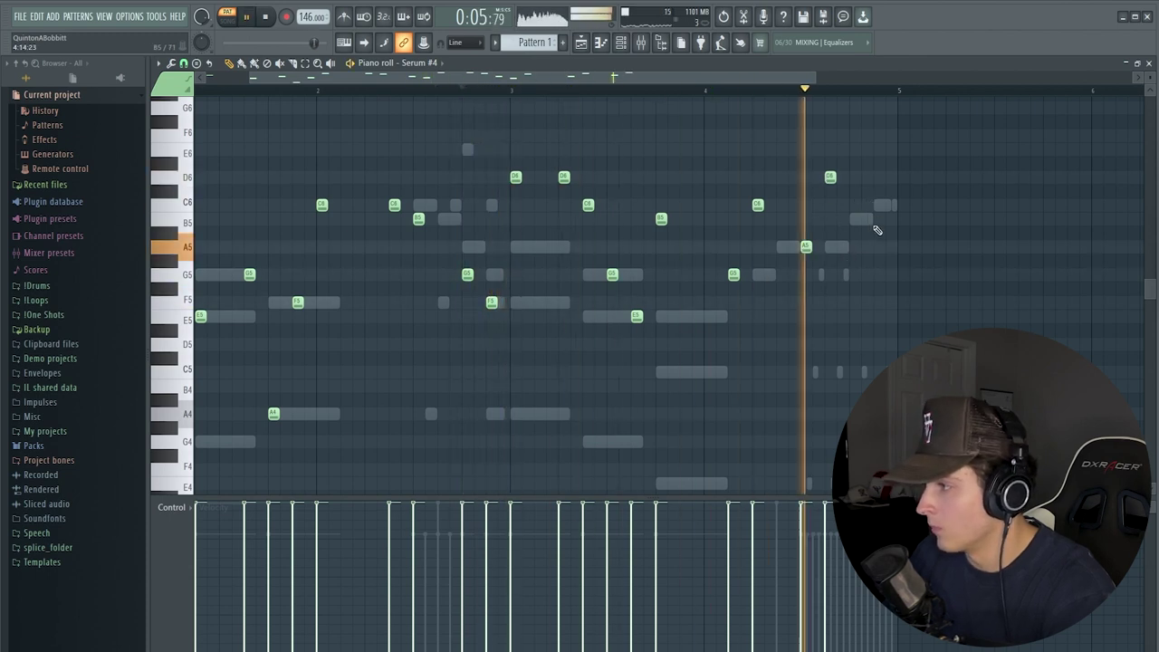
{"action": "key", "text": "space"}
{"action": "scroll", "coordinate": [403, 84], "scroll_direction": "down", "scroll_amount": 3}
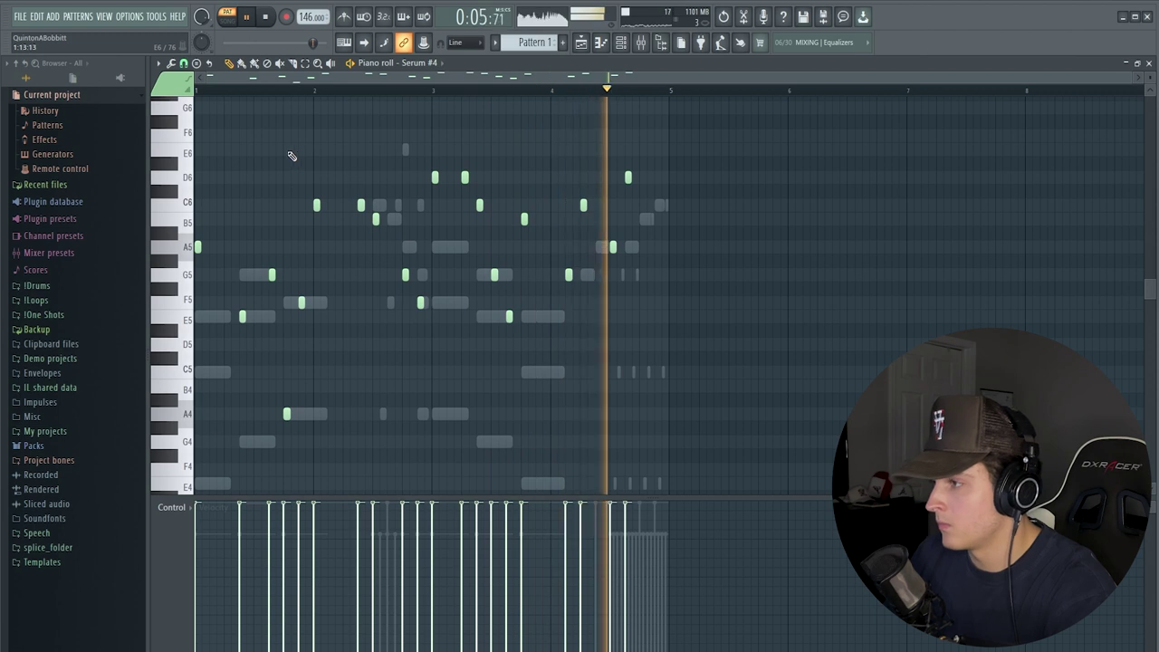
Route the Serum #4 channel to mixer track 3 and add ValhallaVintageVerb in that insert's first slot.
{"action": "key", "text": "F6"}
{"action": "key", "text": "space"}
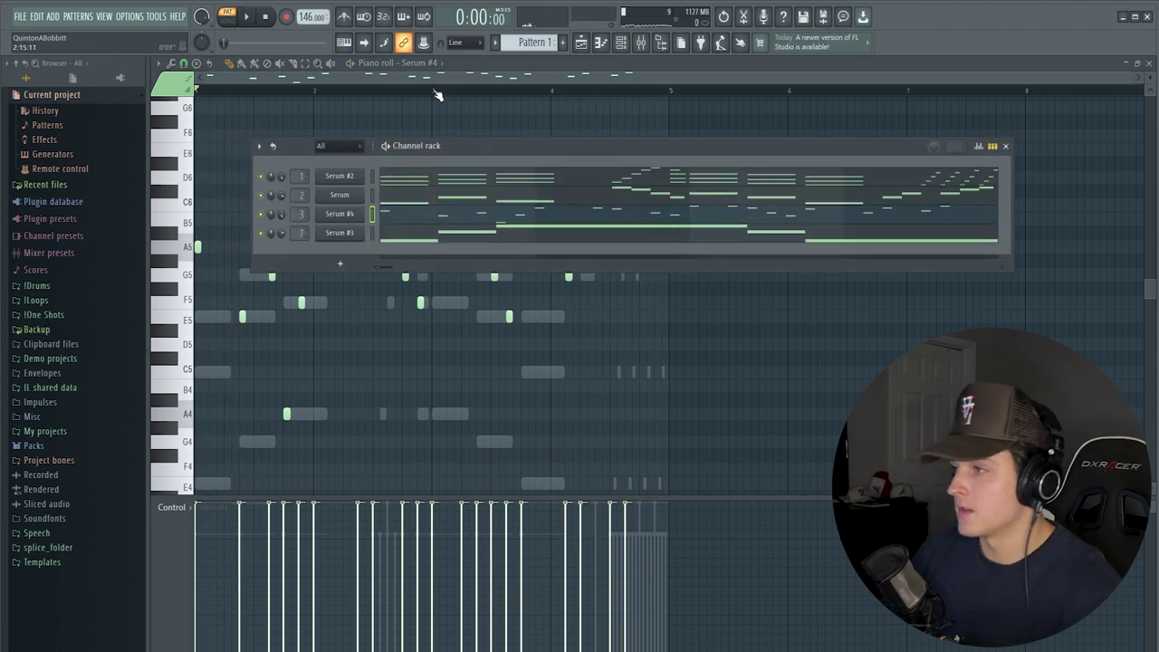
{"action": "left_click", "coordinate": [643, 44]}
{"action": "left_click", "coordinate": [958, 138]}
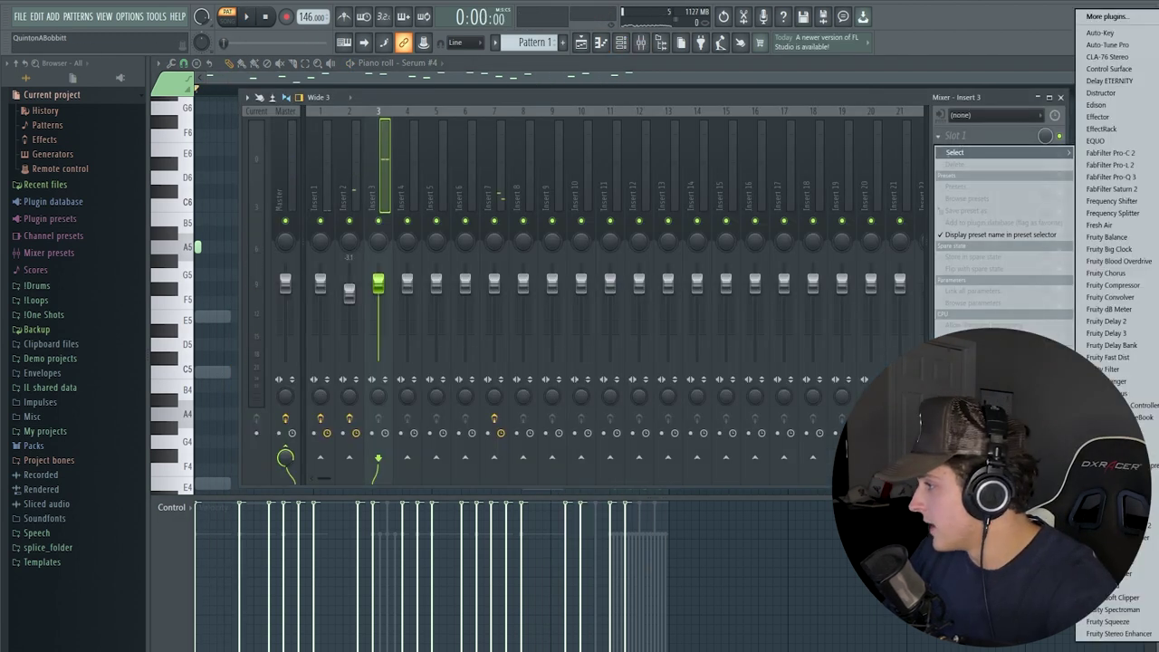
{"action": "left_click", "coordinate": [1119, 644]}
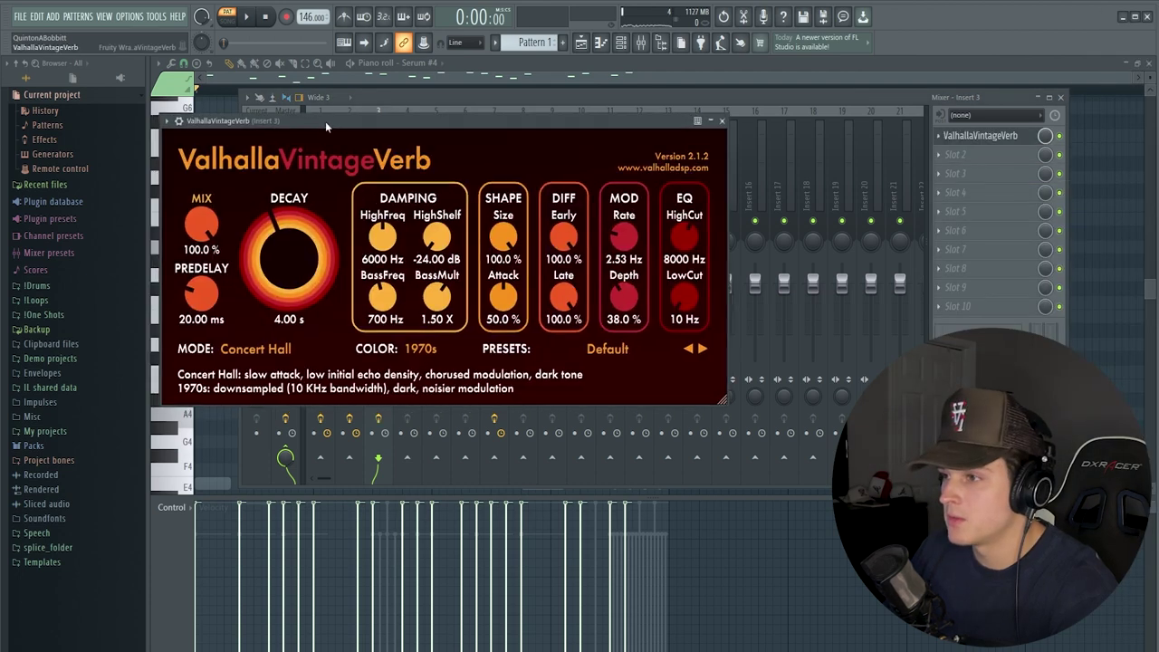
Lower the ValhallaVintageVerb mix on Insert 3 while the pattern plays and return to the counter melody's notes.
{"action": "left_click_drag", "start_coordinate": [314, 122], "coordinate": [389, 115]}
{"action": "key", "text": "space"}
{"action": "left_click_drag", "start_coordinate": [267, 219], "coordinate": [237, 315]}
{"action": "left_click", "coordinate": [227, 352]}
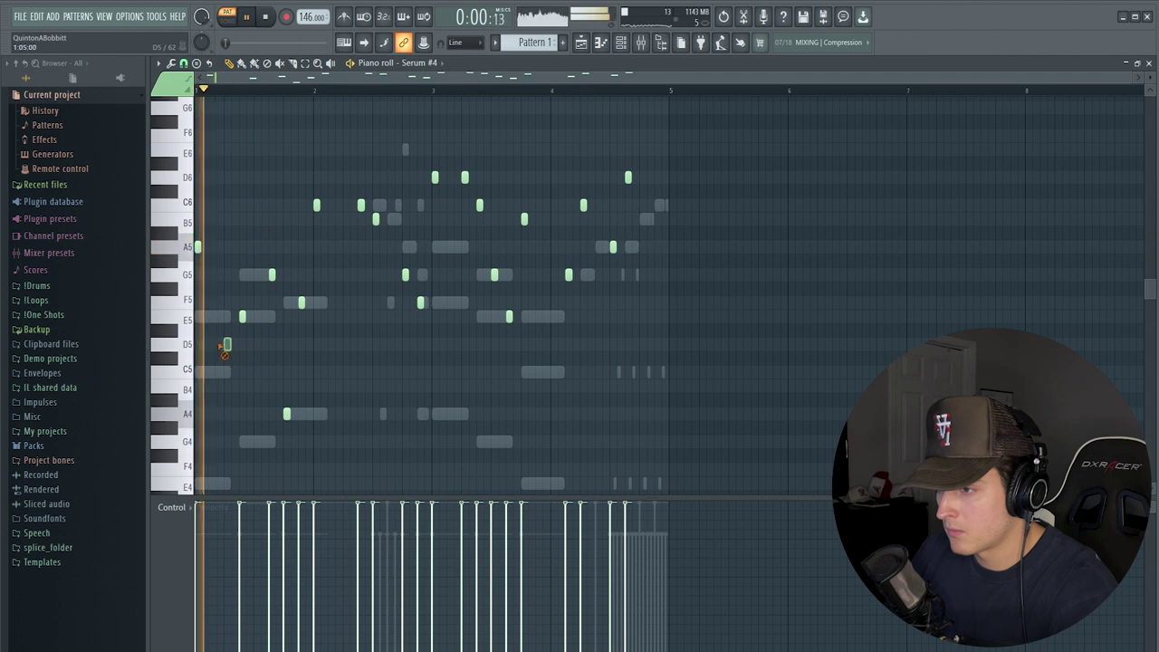
Open the second effect slot of Insert 3 in the mixer while the pattern plays.
{"action": "scroll", "coordinate": [254, 336], "scroll_direction": "down", "scroll_amount": 2}
{"action": "key", "text": "F6"}
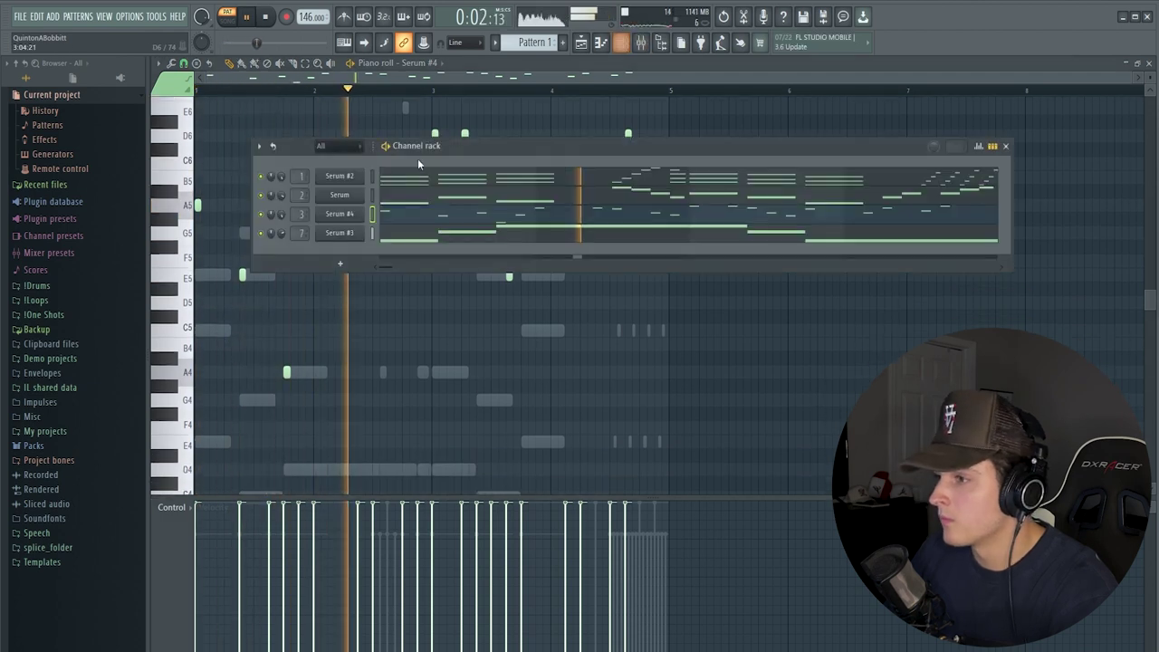
{"action": "key", "text": "F9"}
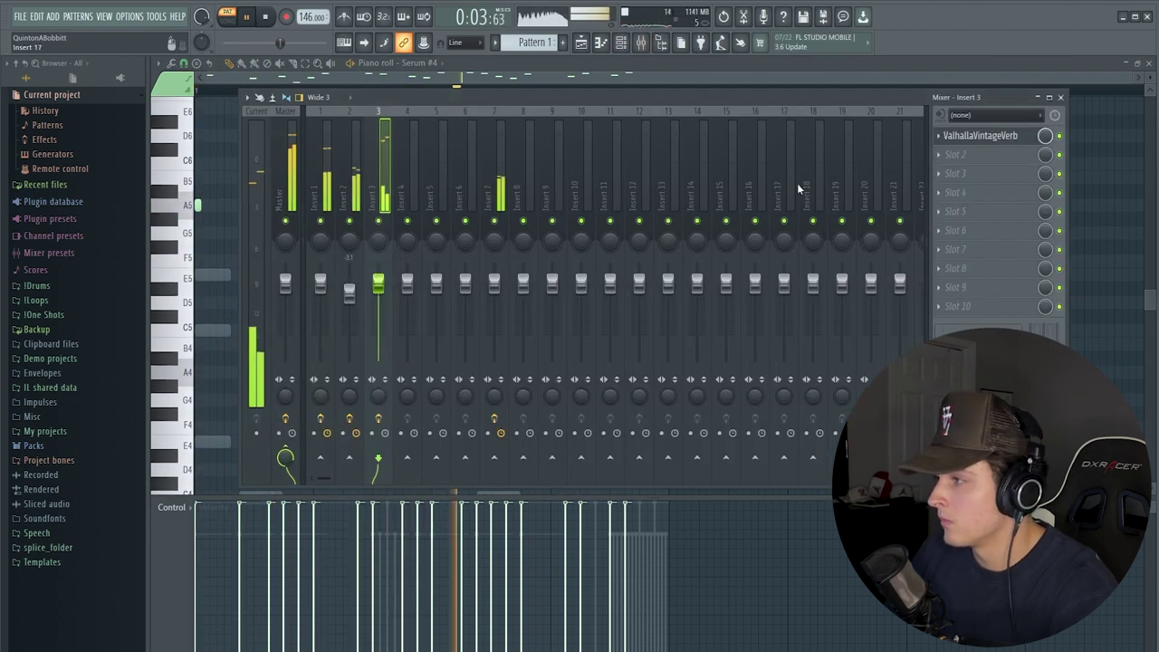
{"action": "left_click", "coordinate": [971, 156]}
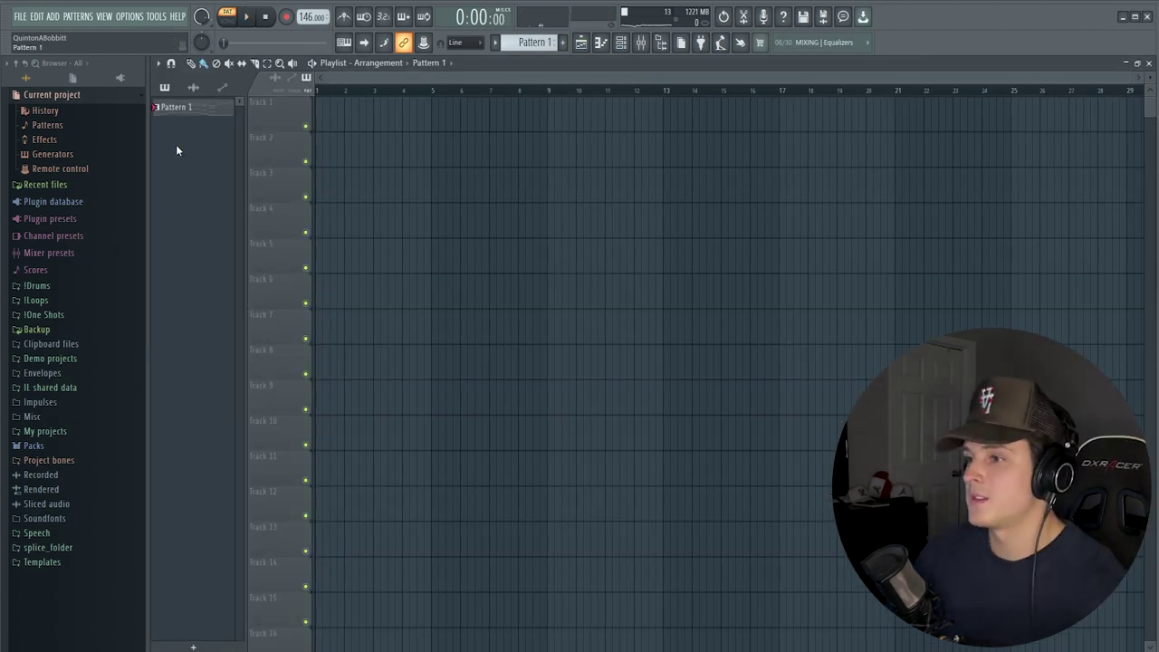
Split Pattern 1 by channel and repeat the four resulting clips in the playlist through bar 16.
{"action": "right_click", "coordinate": [187, 109]}
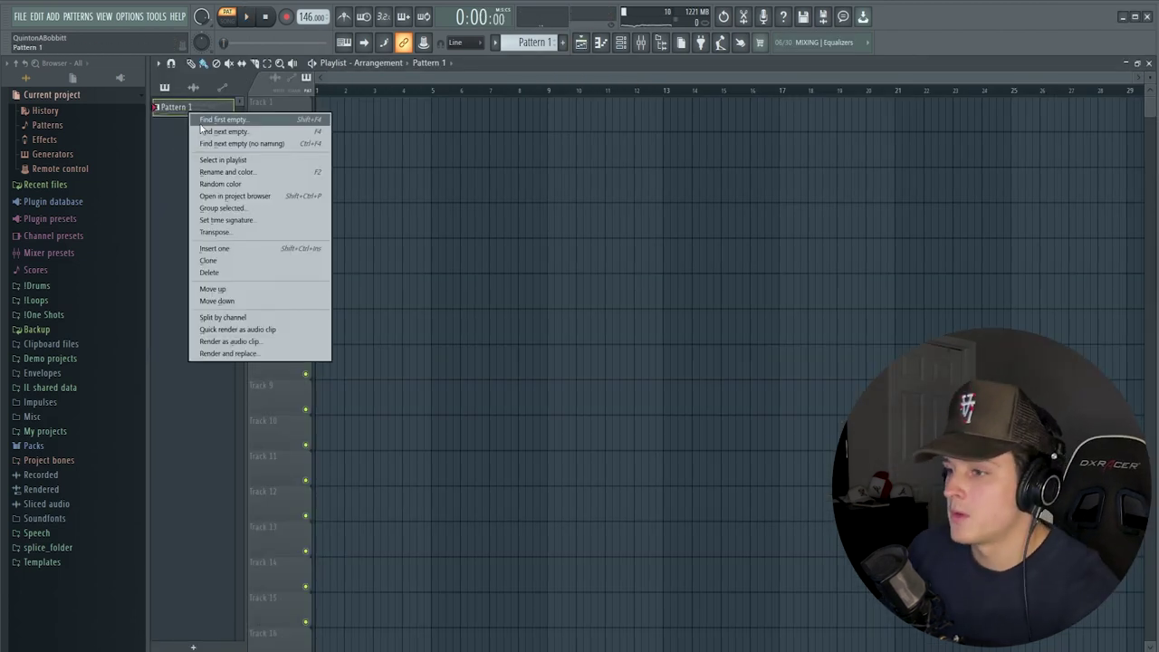
{"action": "left_click", "coordinate": [266, 317]}
{"action": "left_click_drag", "start_coordinate": [194, 115], "coordinate": [255, 115]}
{"action": "key", "text": "ctrl+b"}
{"action": "key", "text": "ctrl+b"}
{"action": "key", "text": "ctrl+b"}
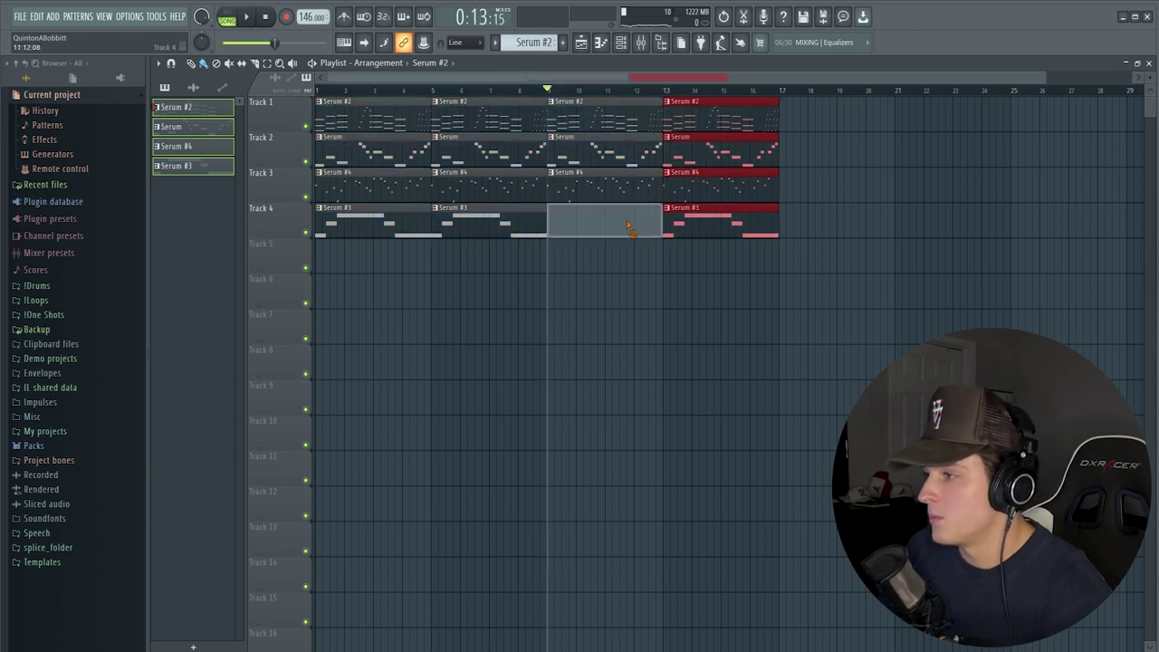
Remove the Serum #3 clip at bar 13 and extend only the Serum #2 and Serum clips through bar 24.
{"action": "right_click", "coordinate": [690, 228]}
{"action": "left_click_drag", "start_coordinate": [726, 272], "coordinate": [603, 96]}
{"action": "key", "text": "ctrl+b"}
{"action": "right_click", "coordinate": [836, 181]}
{"action": "right_click", "coordinate": [931, 190]}
Copy the stack of all four Serum clips to bar 29 and repeat it through bar 64.
{"action": "scroll", "coordinate": [758, 90], "scroll_direction": "down", "scroll_amount": 1}
{"action": "left_click_drag", "start_coordinate": [450, 295], "coordinate": [957, 139]}
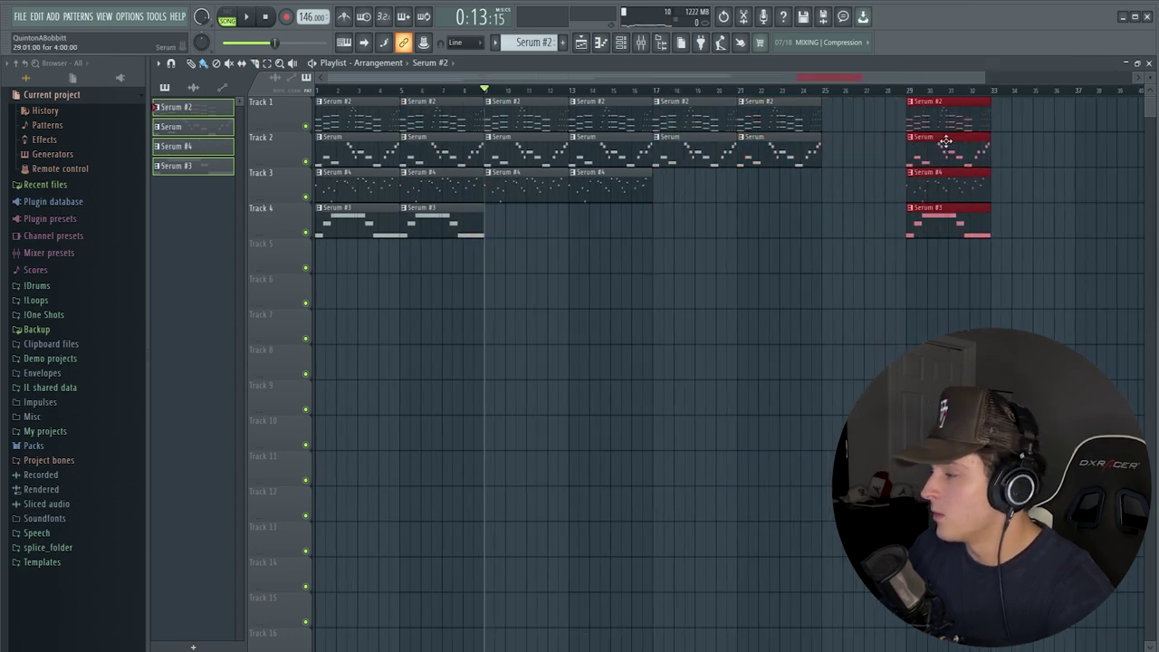
{"action": "scroll", "coordinate": [724, 96], "scroll_direction": "down", "scroll_amount": 2}
{"action": "left_click_drag", "start_coordinate": [752, 83], "coordinate": [854, 84]}
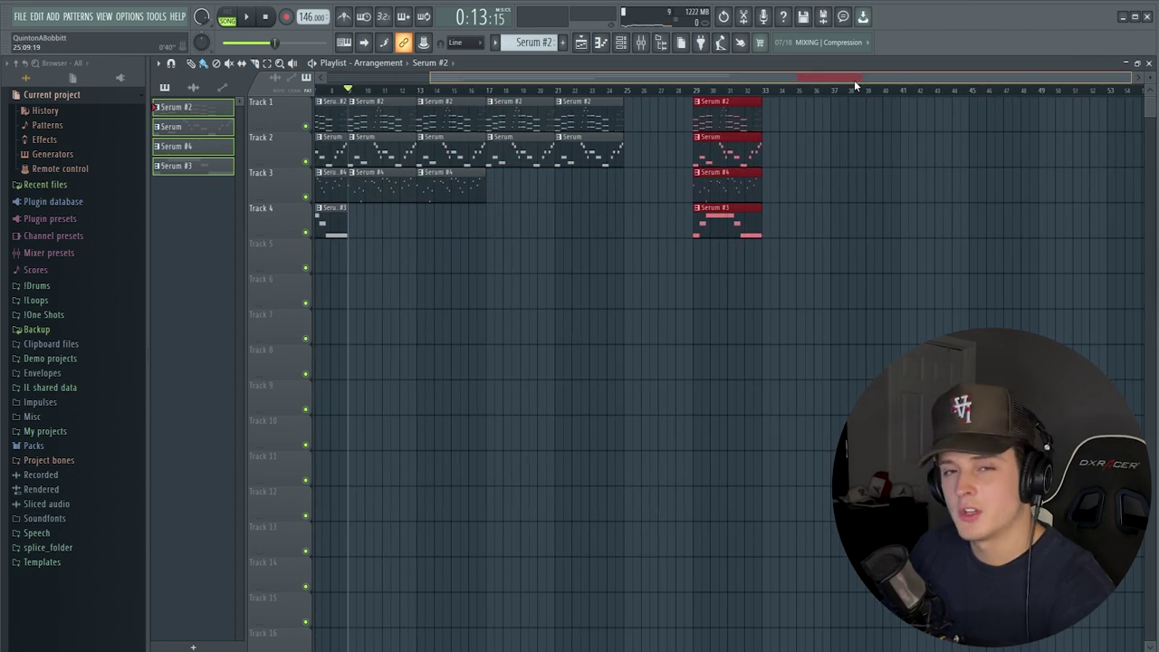
{"action": "key", "text": "ctrl+b"}
{"action": "key", "text": "ctrl+b"}
{"action": "key", "text": "ctrl+b"}
{"action": "key", "text": "ctrl+b"}
{"action": "key", "text": "ctrl+b"}
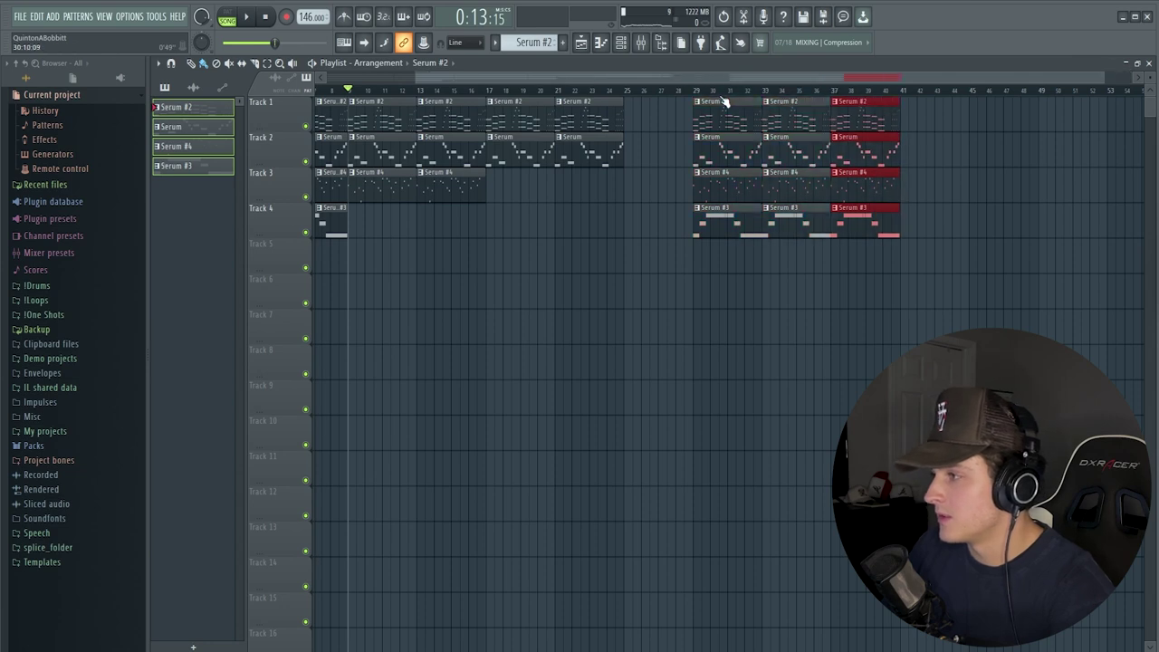
{"action": "key", "text": "ctrl+b"}
{"action": "key", "text": "ctrl+b"}
{"action": "key", "text": "ctrl+b"}
Thin the copied stacks to solo four-bar clips: Serum #2 at bar 29, Serum at bar 37, and Serum #3 at bars 45 and 53.
{"action": "right_click", "coordinate": [545, 114]}
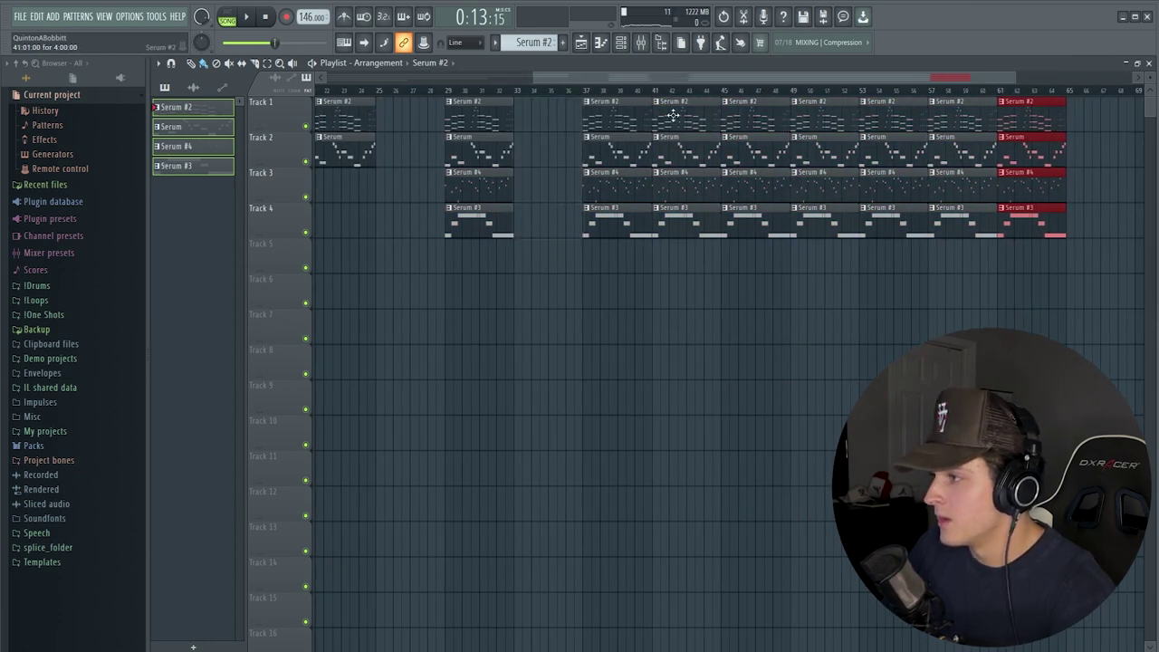
{"action": "right_click", "coordinate": [677, 117]}
{"action": "right_click", "coordinate": [807, 110]}
{"action": "right_click", "coordinate": [960, 113]}
{"action": "right_click", "coordinate": [480, 149]}
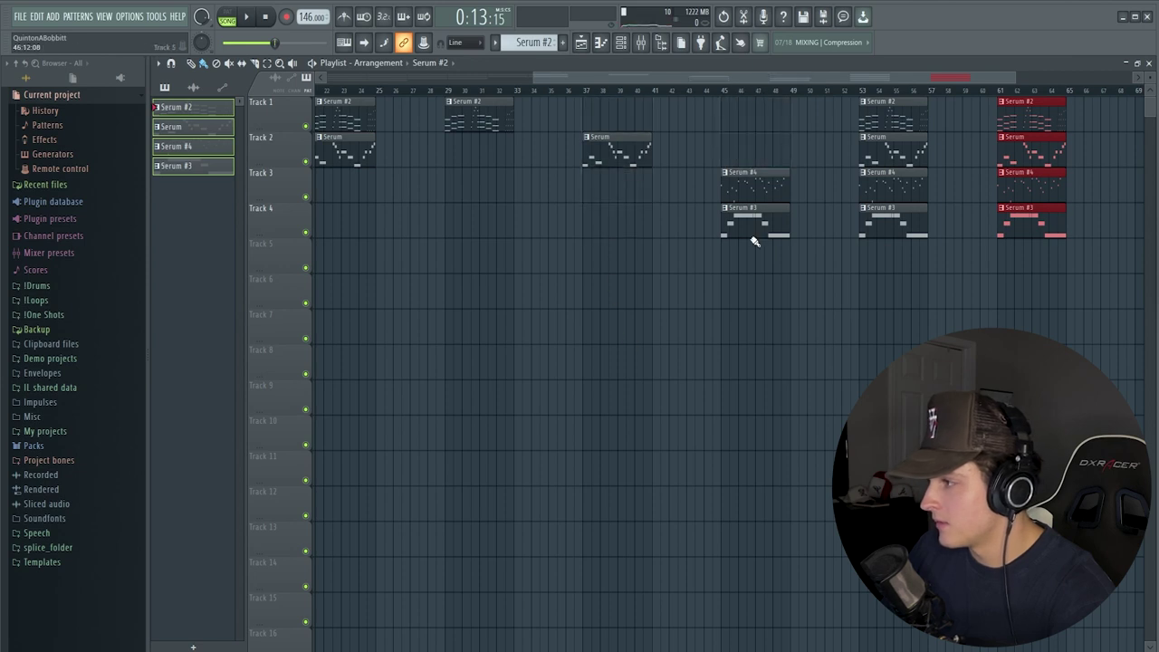
{"action": "right_click", "coordinate": [892, 181]}
{"action": "right_click", "coordinate": [1031, 114]}
{"action": "right_click", "coordinate": [754, 181]}
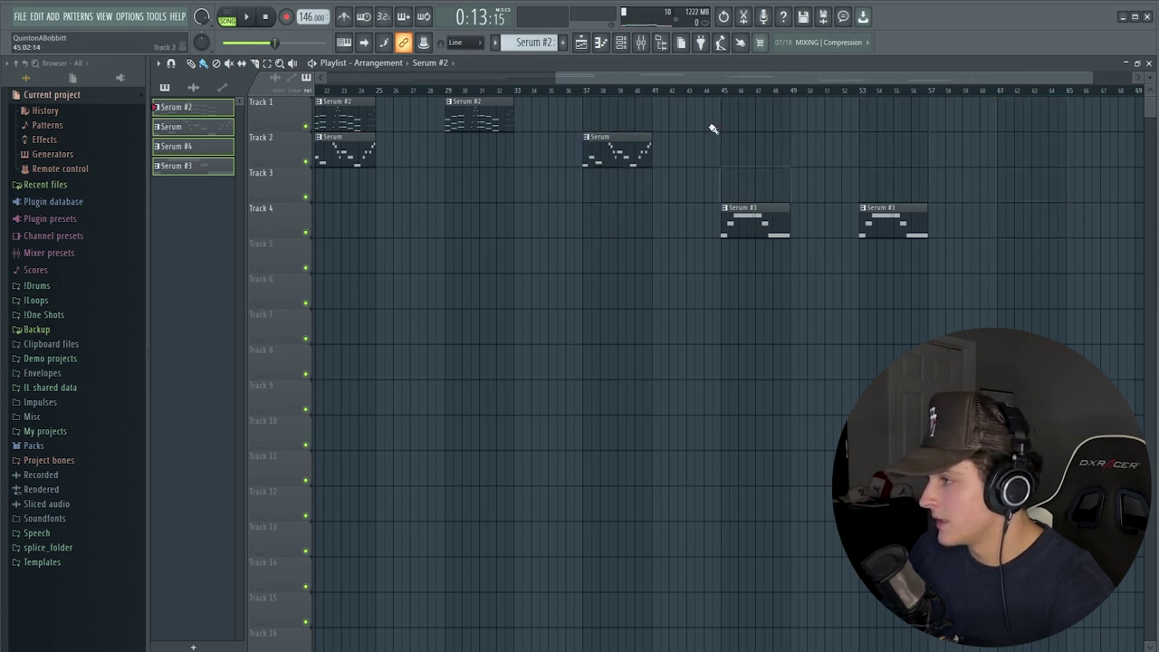
Save the project with the arranged melody and solo sections.
{"action": "scroll", "coordinate": [667, 90], "scroll_direction": "down", "scroll_amount": 2}
{"action": "scroll", "coordinate": [666, 91], "scroll_direction": "down", "scroll_amount": 2}
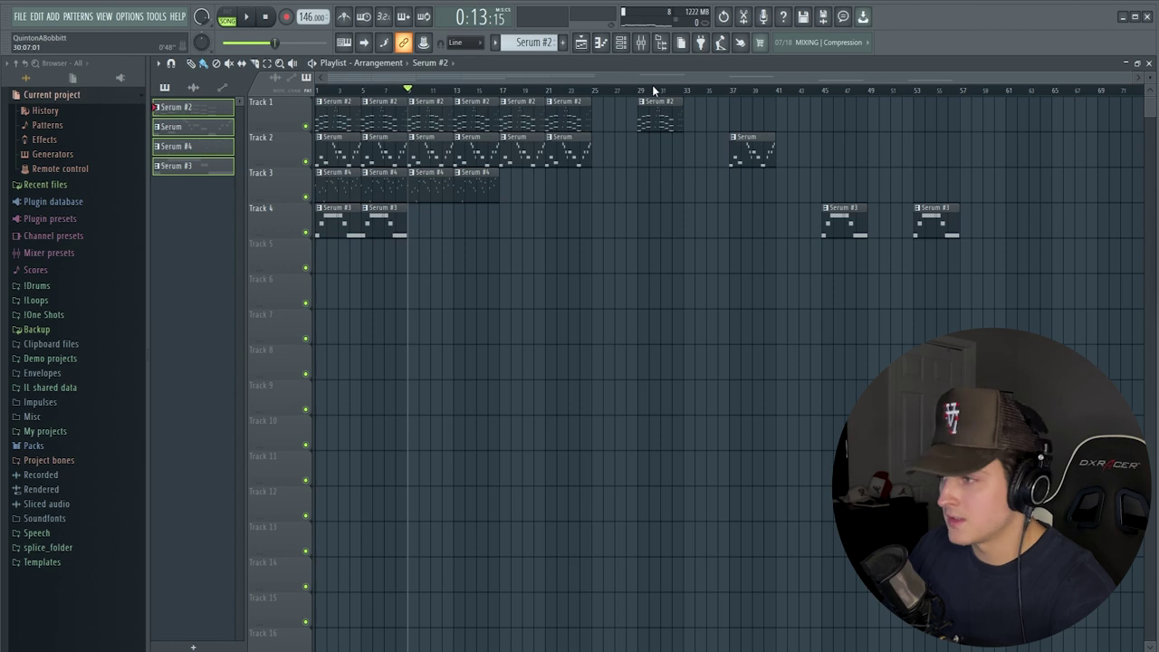
{"action": "key", "text": "ctrl+s"}
{"action": "left_click_drag", "start_coordinate": [327, 213], "coordinate": [455, 155]}
In the new project, open the 09.Sept subfolder of the producer's own !Loops folder in the browser.
{"action": "scroll", "coordinate": [262, 297], "scroll_direction": "up", "scroll_amount": 5}
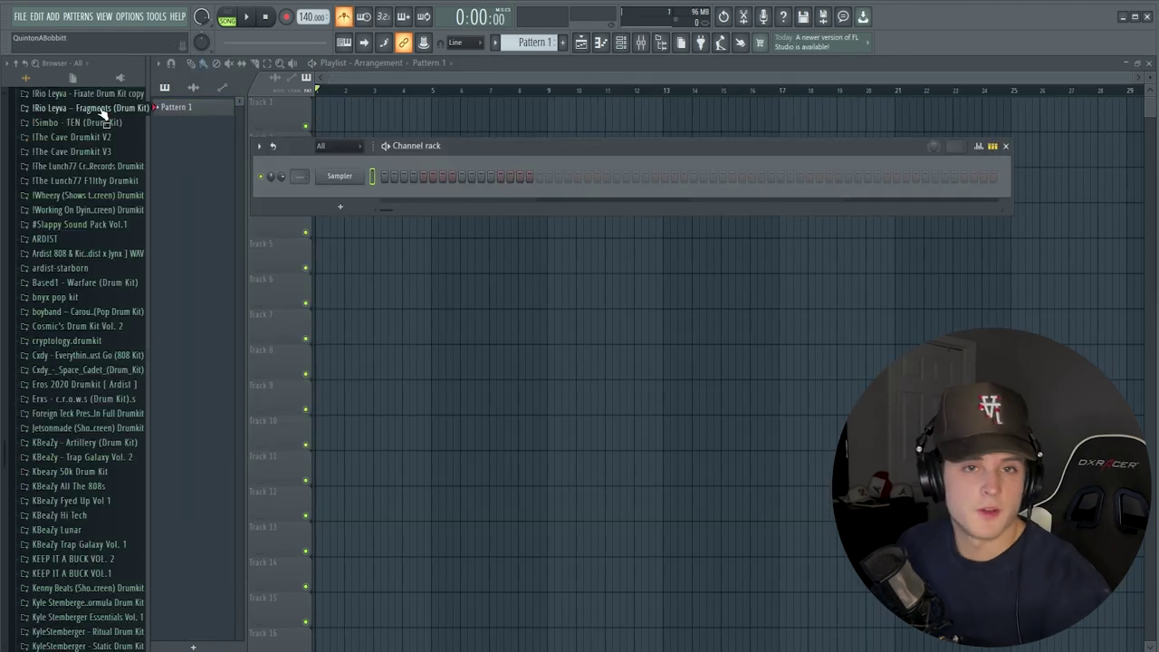
{"action": "scroll", "coordinate": [134, 285], "scroll_direction": "up", "scroll_amount": 15}
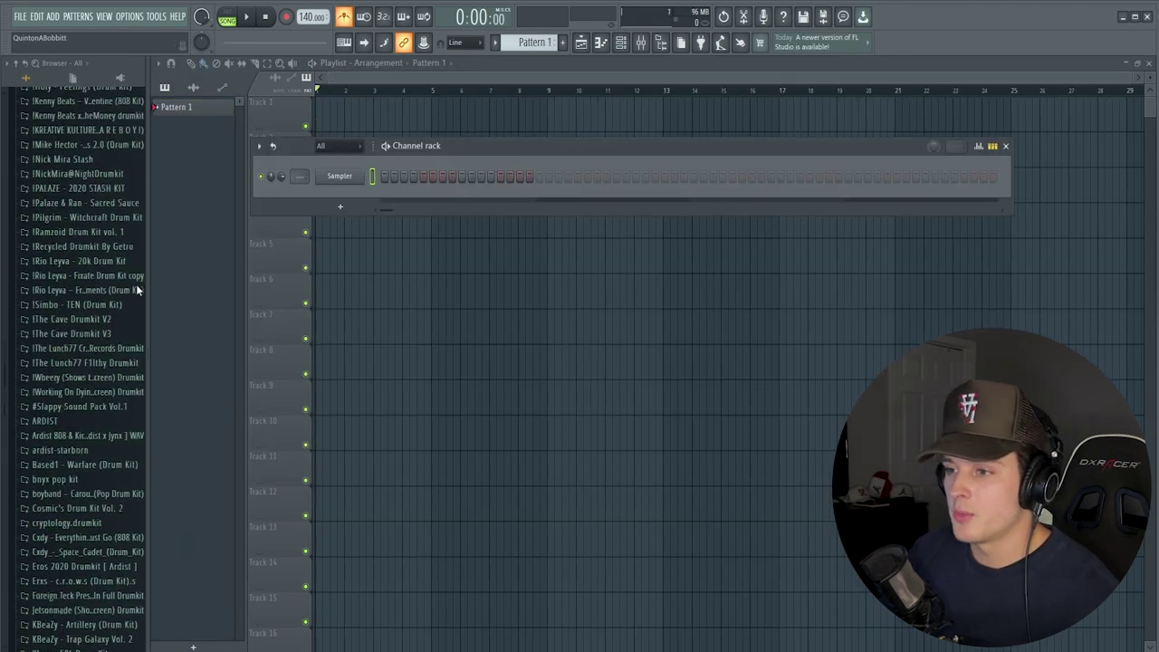
{"action": "scroll", "coordinate": [76, 331], "scroll_direction": "up", "scroll_amount": 3}
{"action": "left_click", "coordinate": [55, 215]}
{"action": "left_click", "coordinate": [56, 242]}
{"action": "left_click", "coordinate": [56, 243]}
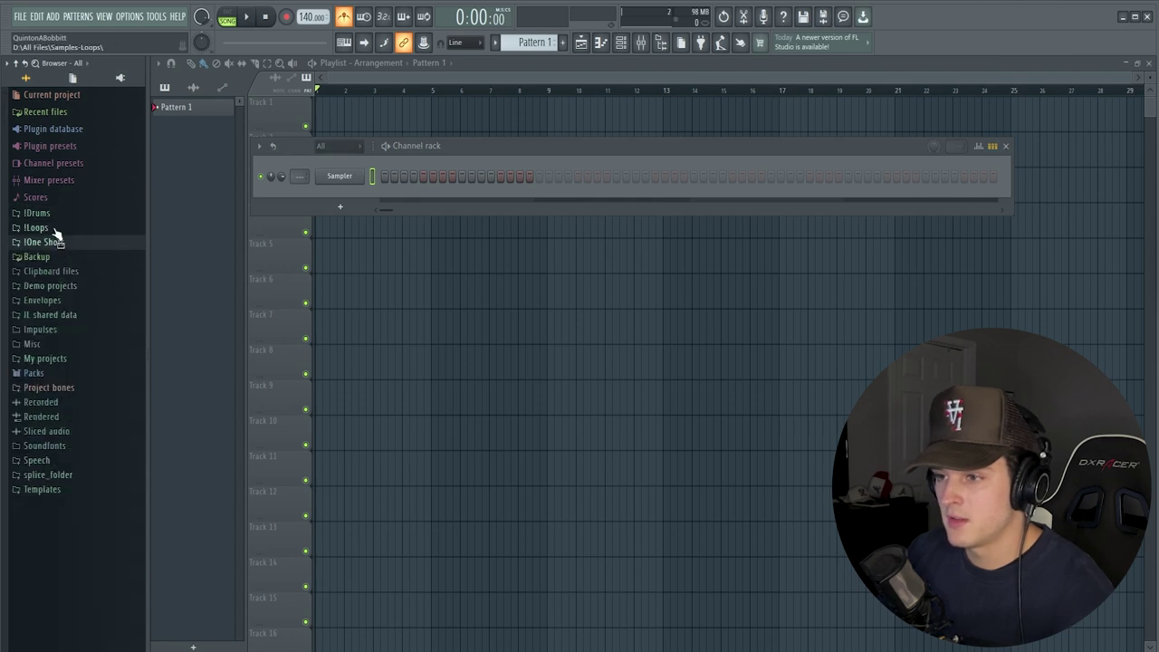
{"action": "left_click", "coordinate": [38, 228]}
{"action": "left_click", "coordinate": [63, 242]}
{"action": "left_click", "coordinate": [54, 372]}
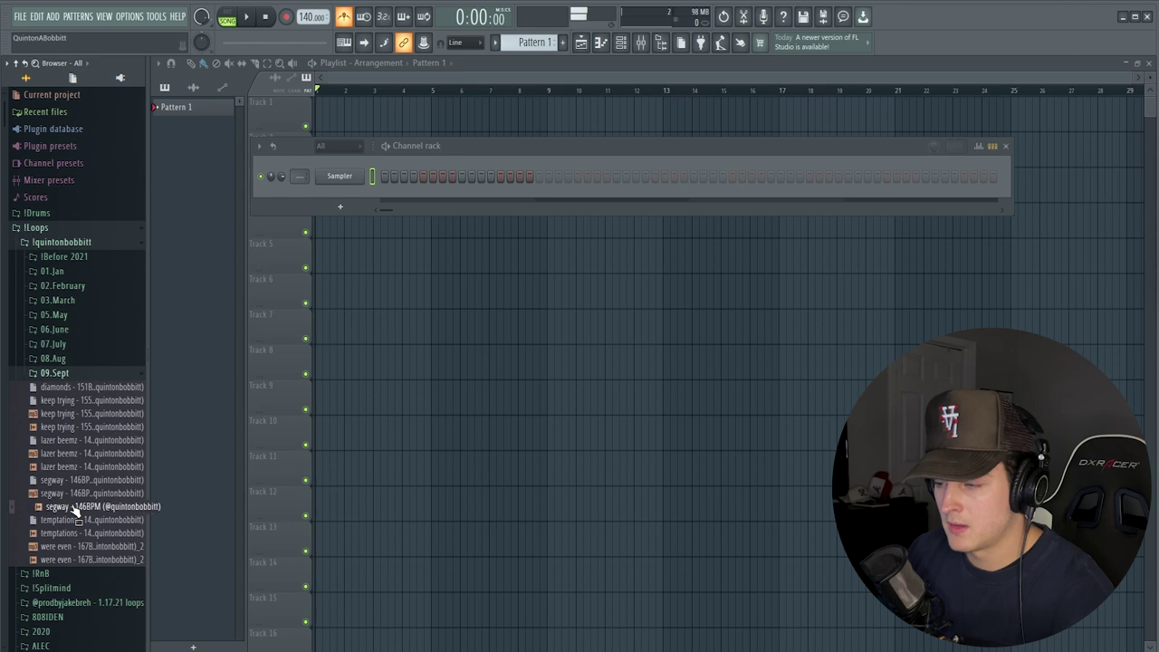
Place the segway - 146BPM audio at the start of Track 1 and set the project tempo to 146 BPM.
{"action": "left_click_drag", "start_coordinate": [77, 512], "coordinate": [375, 118]}
{"action": "scroll", "coordinate": [371, 94], "scroll_direction": "down", "scroll_amount": 3}
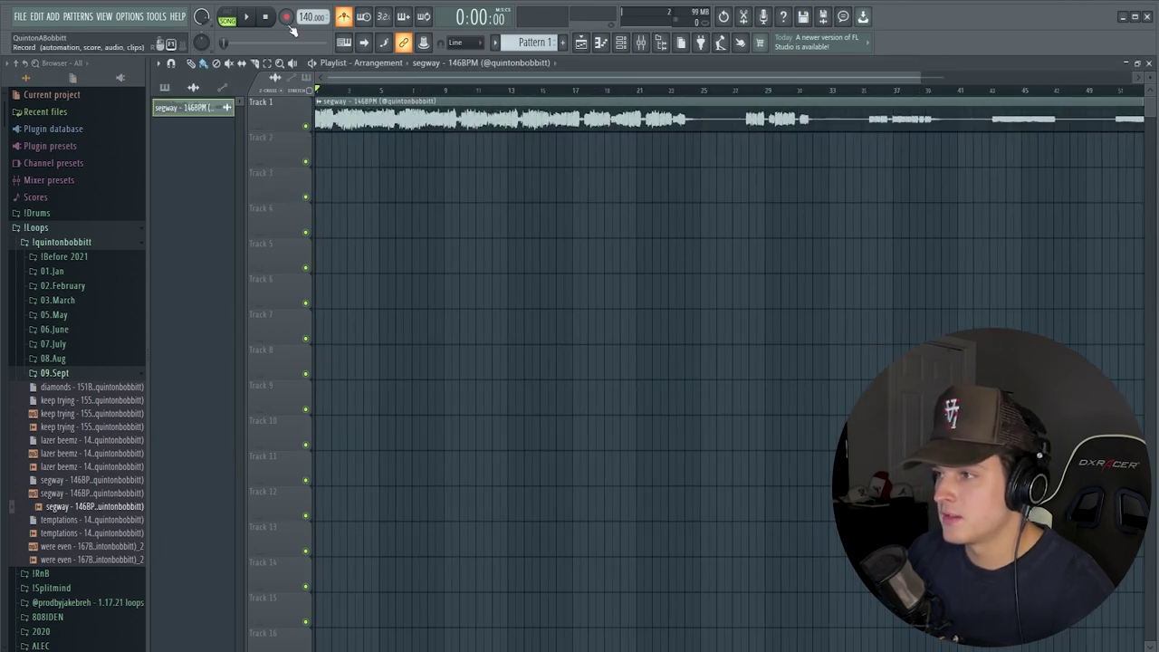
{"action": "left_click_drag", "start_coordinate": [306, 16], "coordinate": [306, 7]}
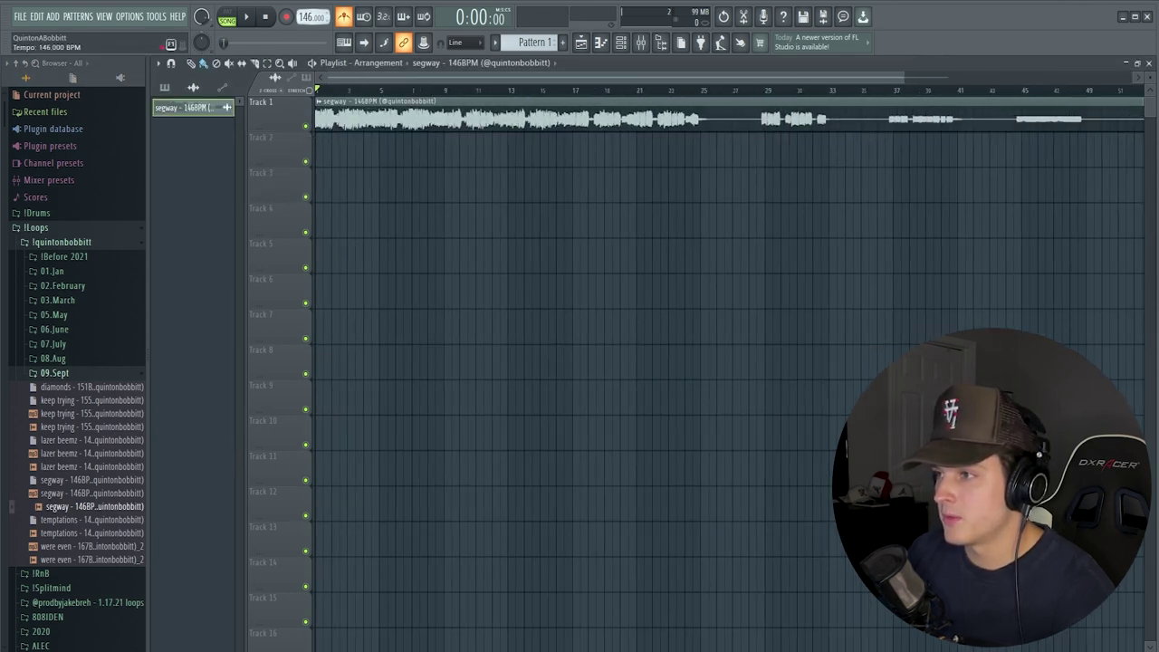
Open the !Drums folder and place an eight-bar Pattern 1 clip on Track 2 beneath the loop.
{"action": "left_click", "coordinate": [42, 214]}
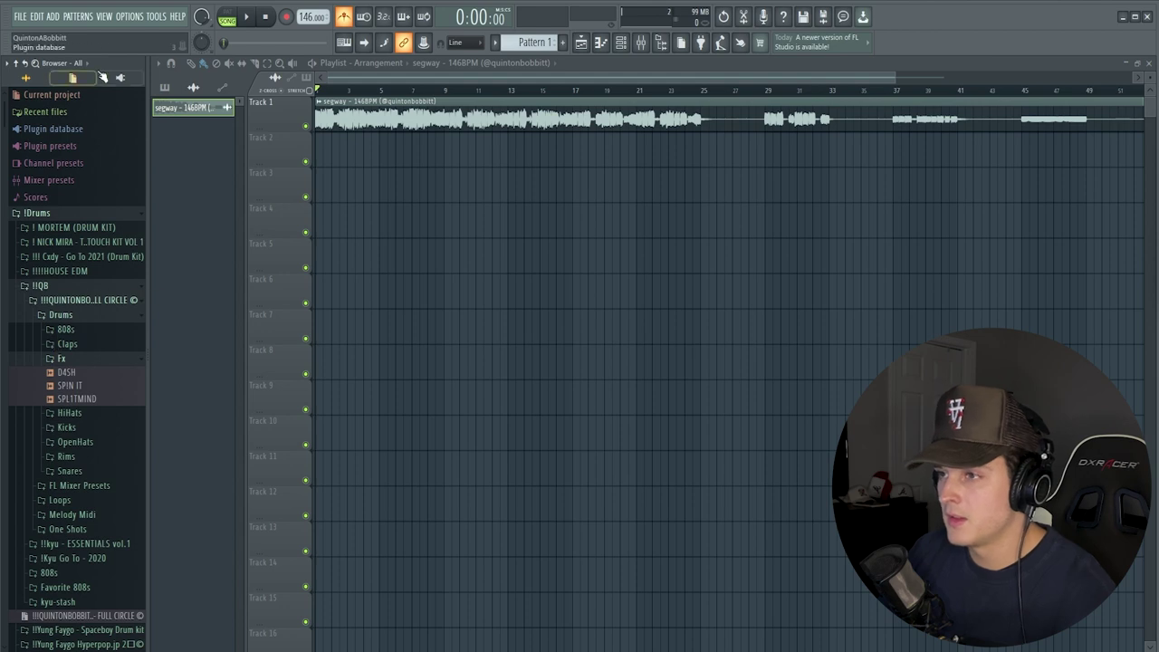
{"action": "left_click", "coordinate": [564, 43]}
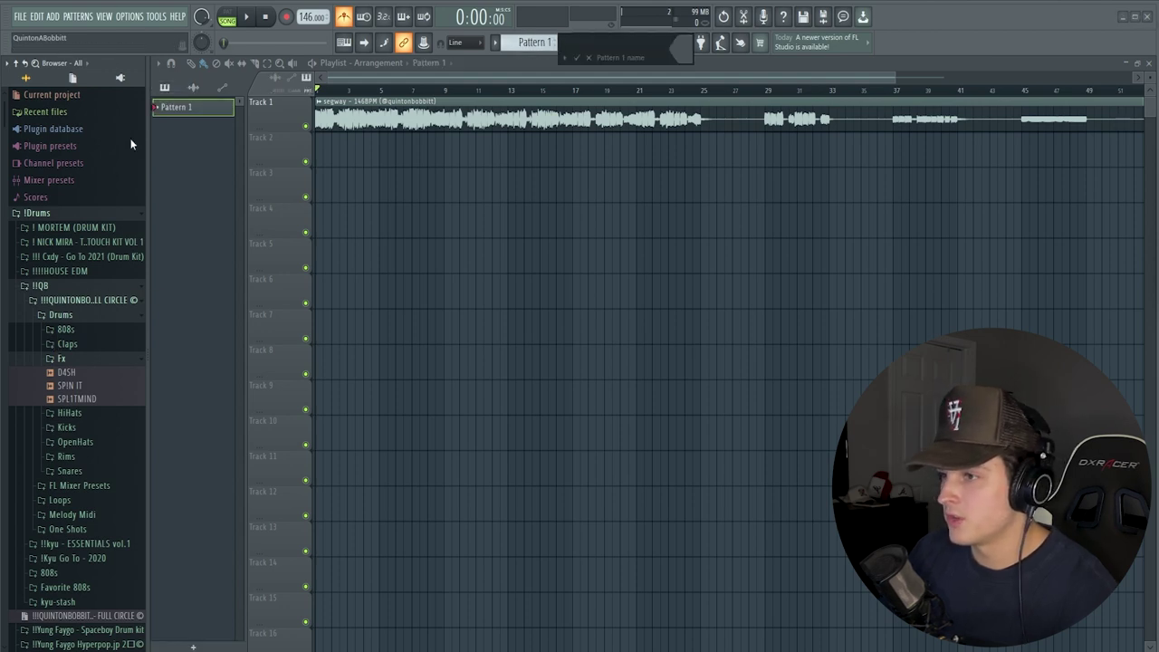
{"action": "left_click", "coordinate": [577, 57]}
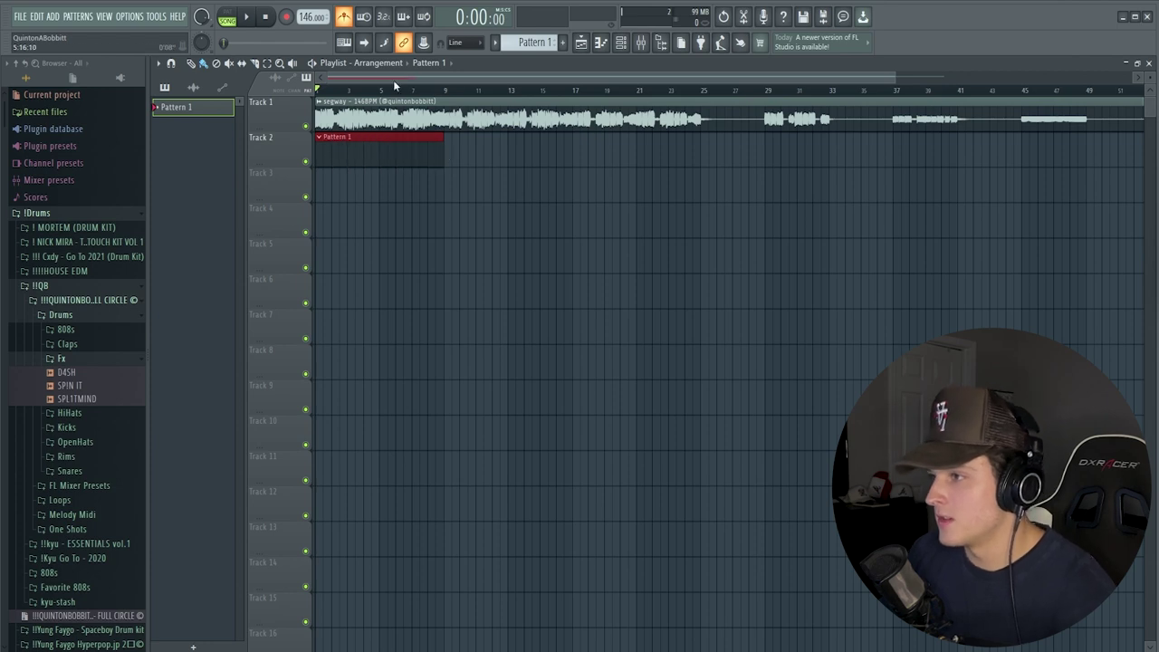
Slice out the audio's four-bar solo sections, stack them at bar 1 on Tracks 1 to 4, and move Pattern 1 to Track 10.
{"action": "scroll", "coordinate": [394, 84], "scroll_direction": "down", "scroll_amount": 2}
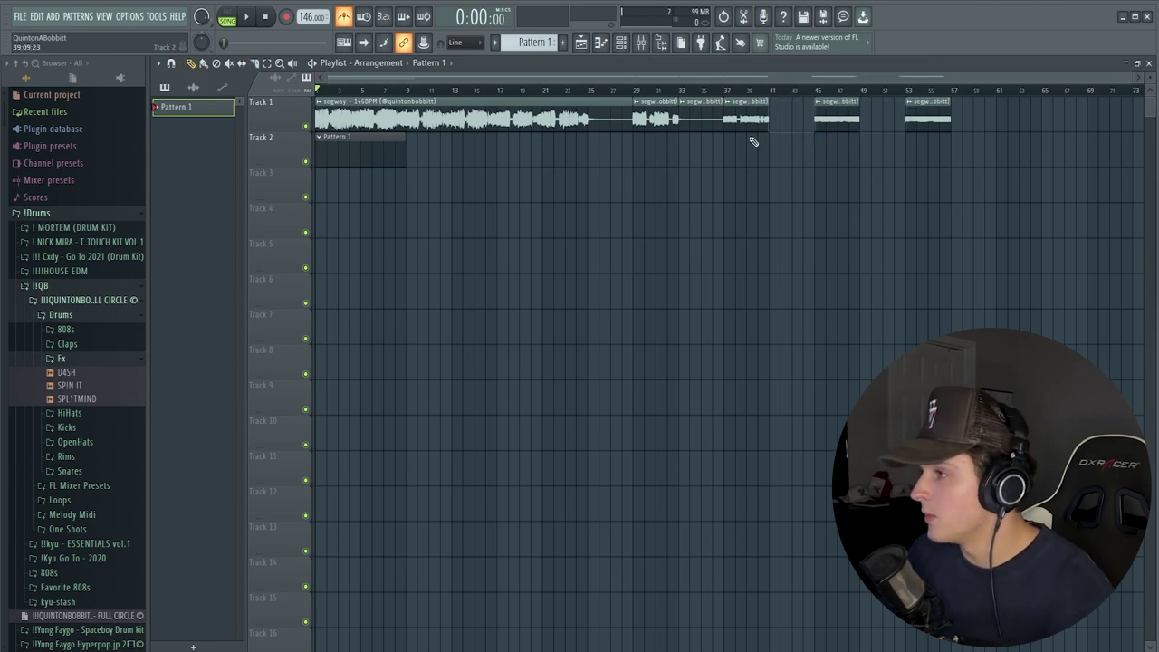
{"action": "right_click", "coordinate": [625, 121]}
{"action": "left_click_drag", "start_coordinate": [358, 137], "coordinate": [326, 326]}
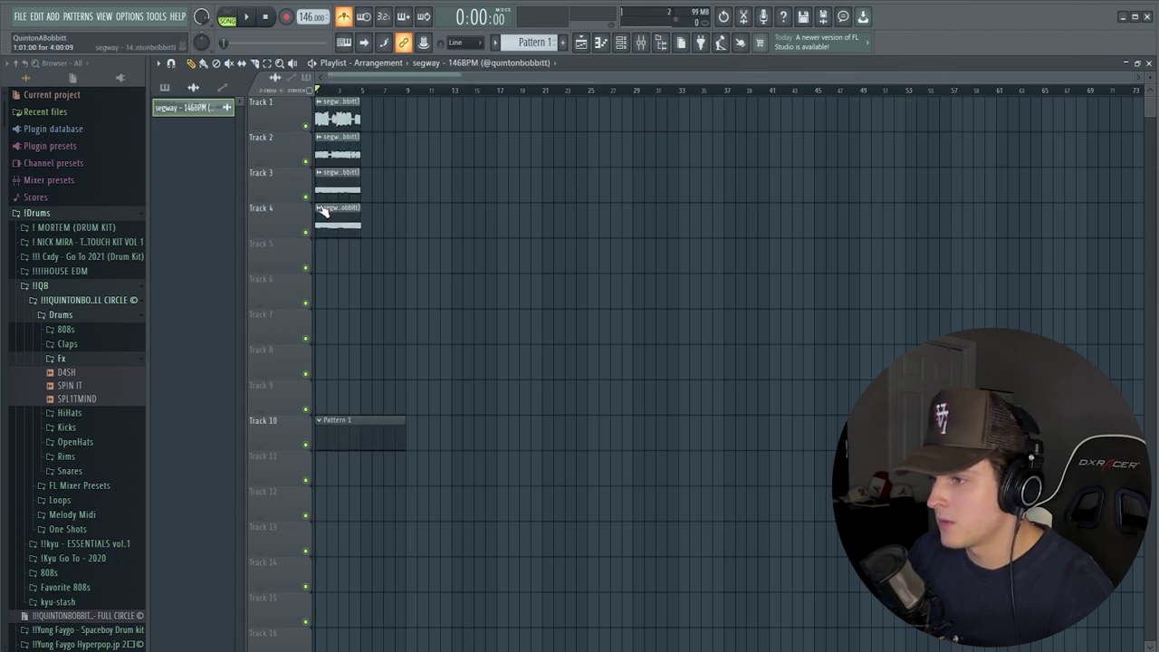
Make the Track 4 audio clip unique and route it to mixer track 1, with the other loop clips on mixer track 2.
{"action": "left_click", "coordinate": [322, 210]}
{"action": "left_click", "coordinate": [355, 308]}
{"action": "left_click", "coordinate": [535, 205]}
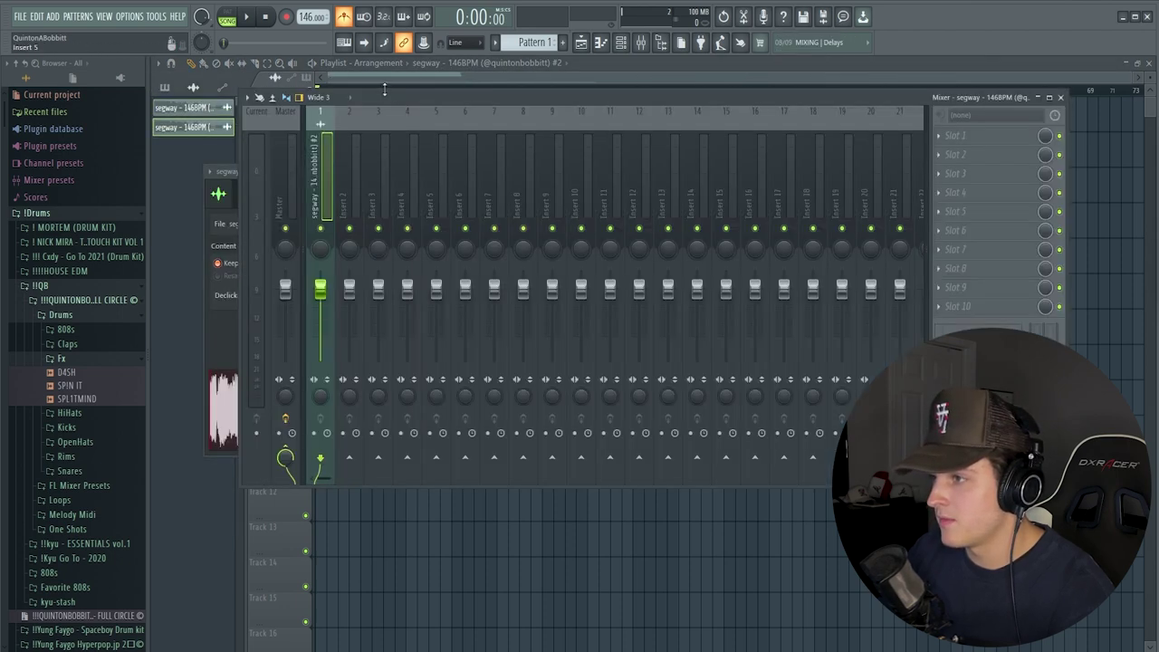
{"action": "left_click", "coordinate": [383, 87]}
{"action": "double_click", "coordinate": [324, 102]}
{"action": "left_click", "coordinate": [510, 188]}
{"action": "left_click", "coordinate": [375, 83]}
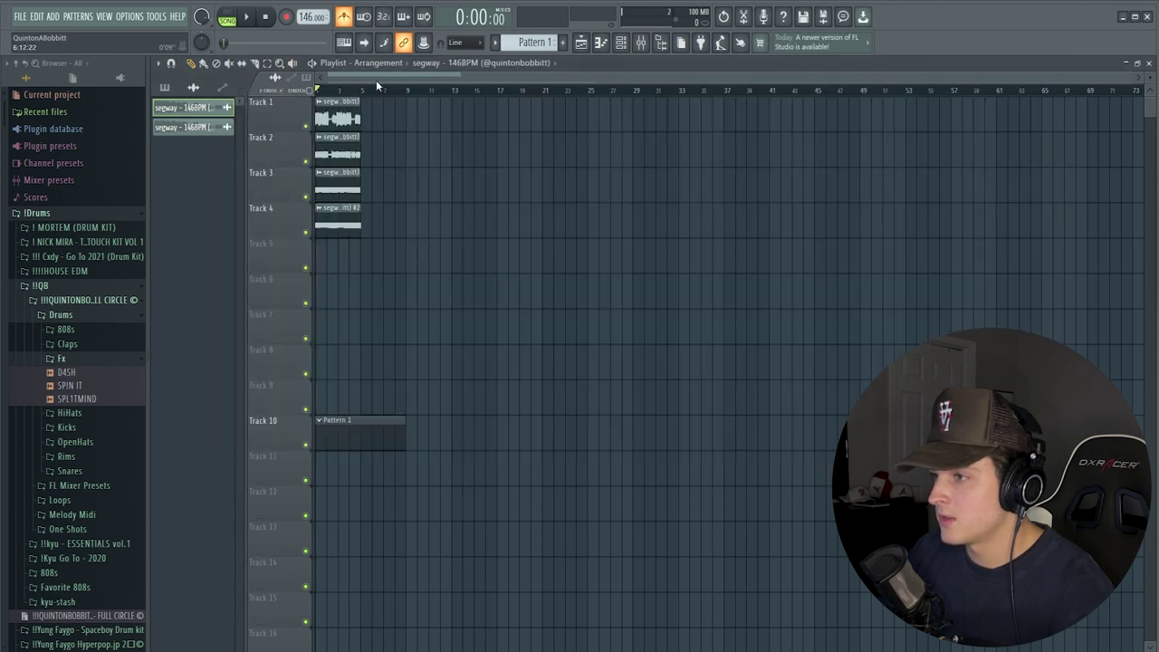
Repeat the stacked audio through bar 16 on Tracks 1 to 3 and bar 8 on Track 4, extending Pattern 1 on Track 4 from bar 9.
{"action": "left_click_drag", "start_coordinate": [403, 265], "coordinate": [321, 103]}
{"action": "key", "text": "ctrl+b"}
{"action": "key", "text": "ctrl+b"}
{"action": "key", "text": "ctrl+b"}
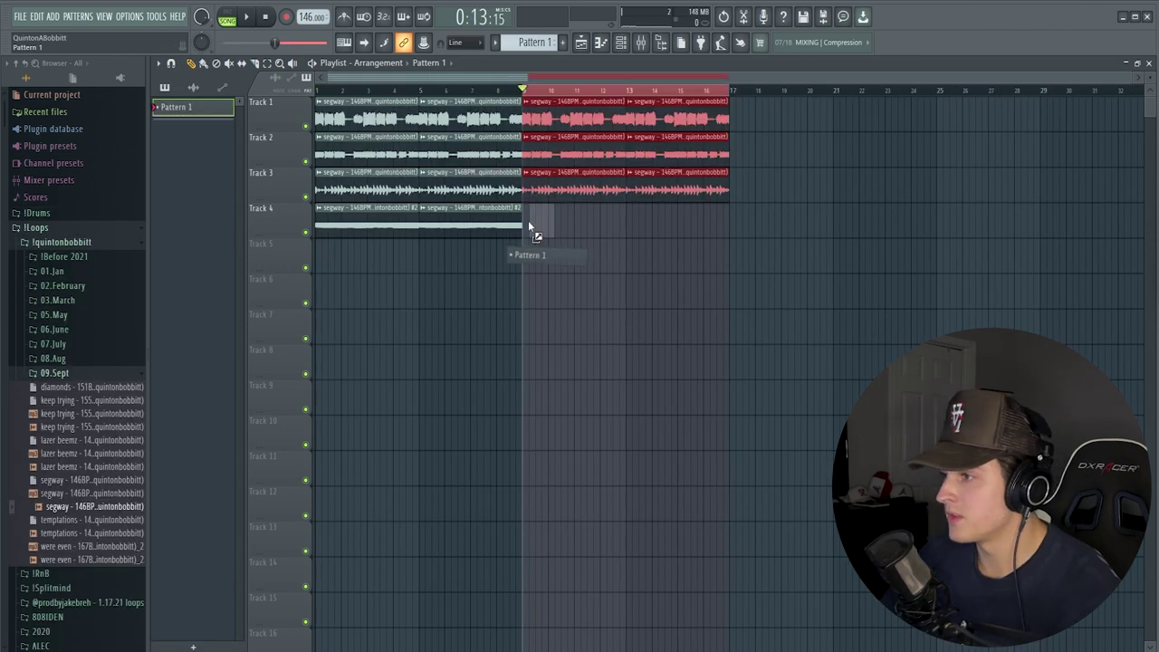
{"action": "left_click", "coordinate": [528, 220]}
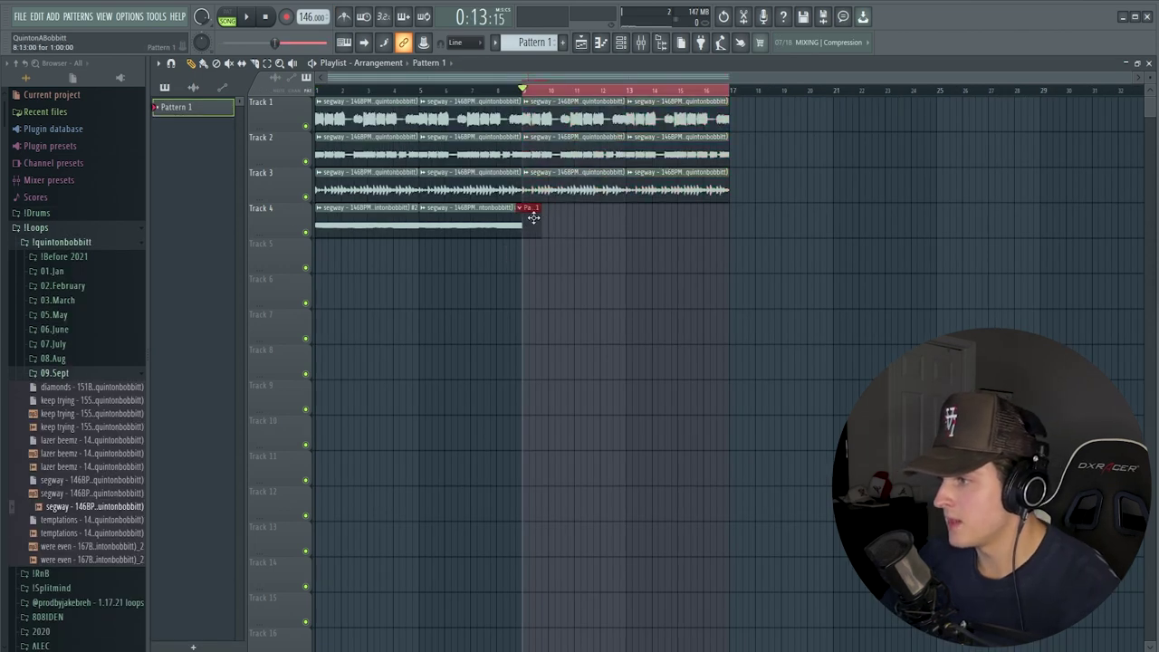
{"action": "left_click_drag", "start_coordinate": [548, 214], "coordinate": [720, 229]}
Show the channel rack and open the Claps folder of the FULL CIRCLE drum kit inside !!QB.
{"action": "key", "text": "F6"}
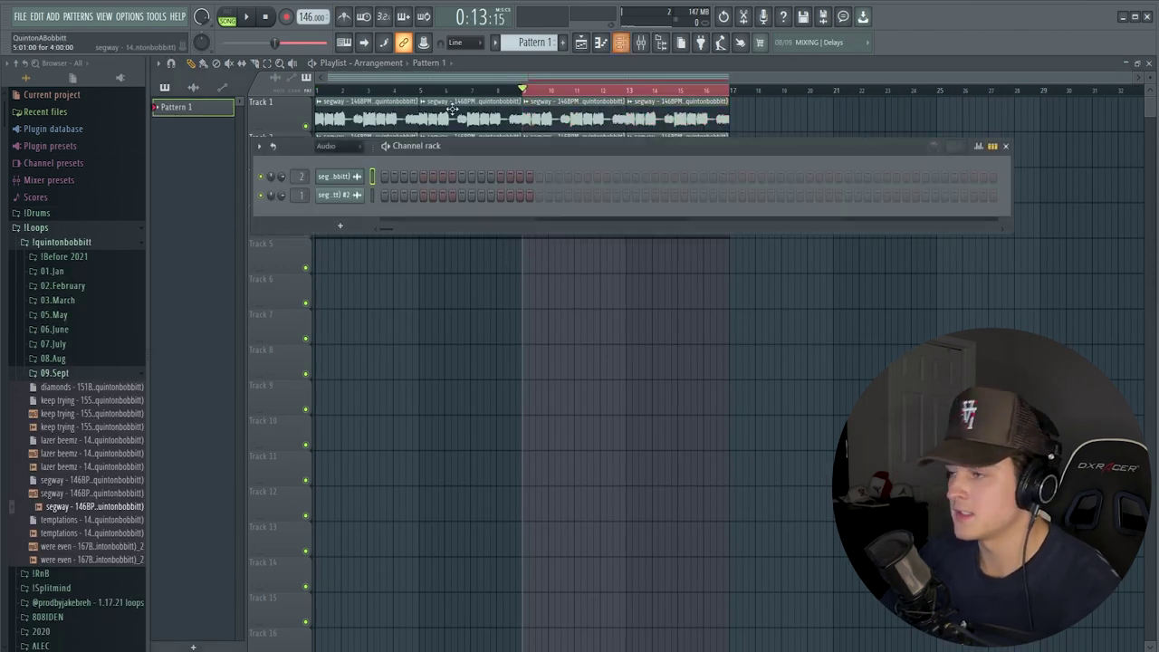
{"action": "left_click", "coordinate": [34, 227]}
{"action": "left_click", "coordinate": [37, 213]}
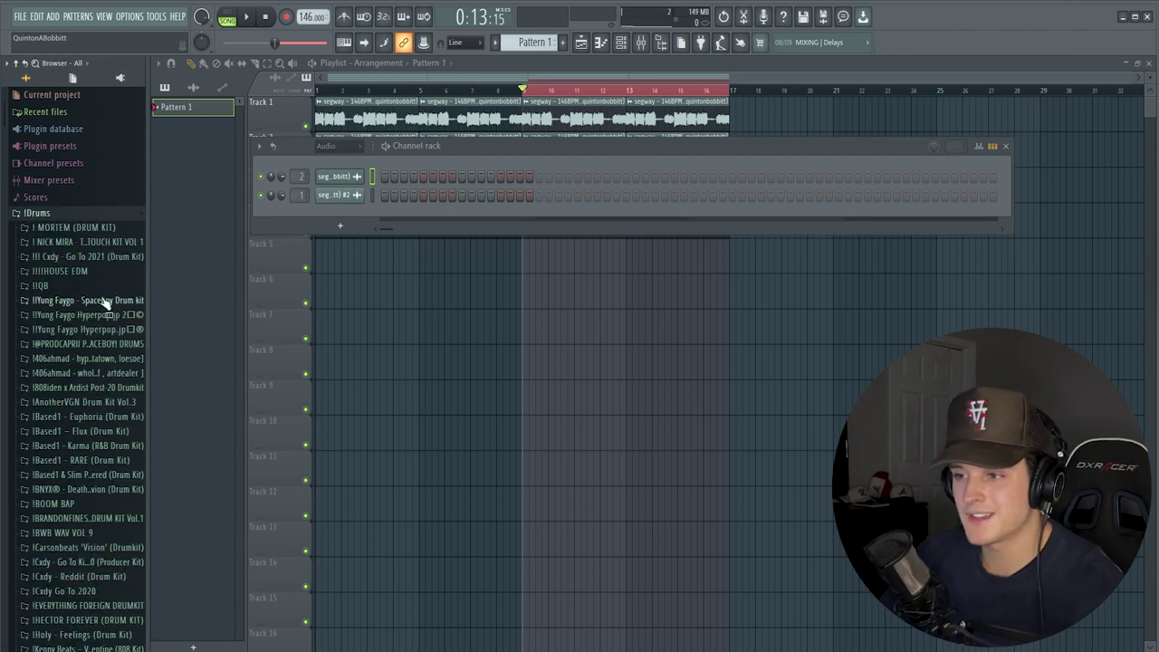
{"action": "left_click", "coordinate": [82, 286]}
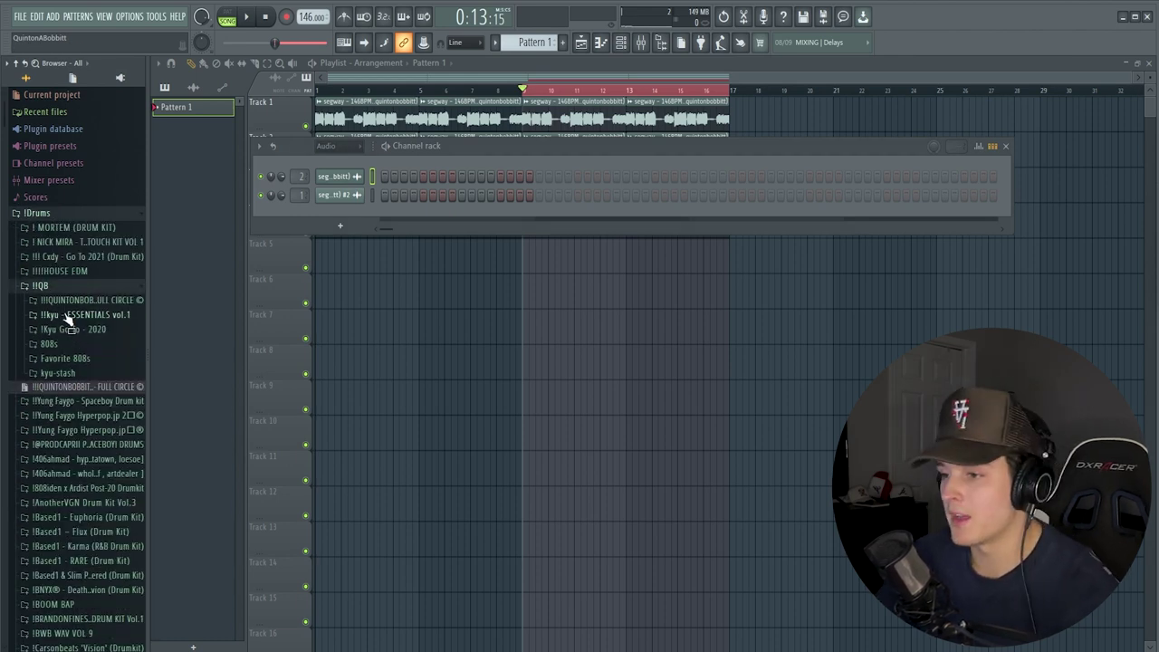
{"action": "left_click", "coordinate": [79, 301]}
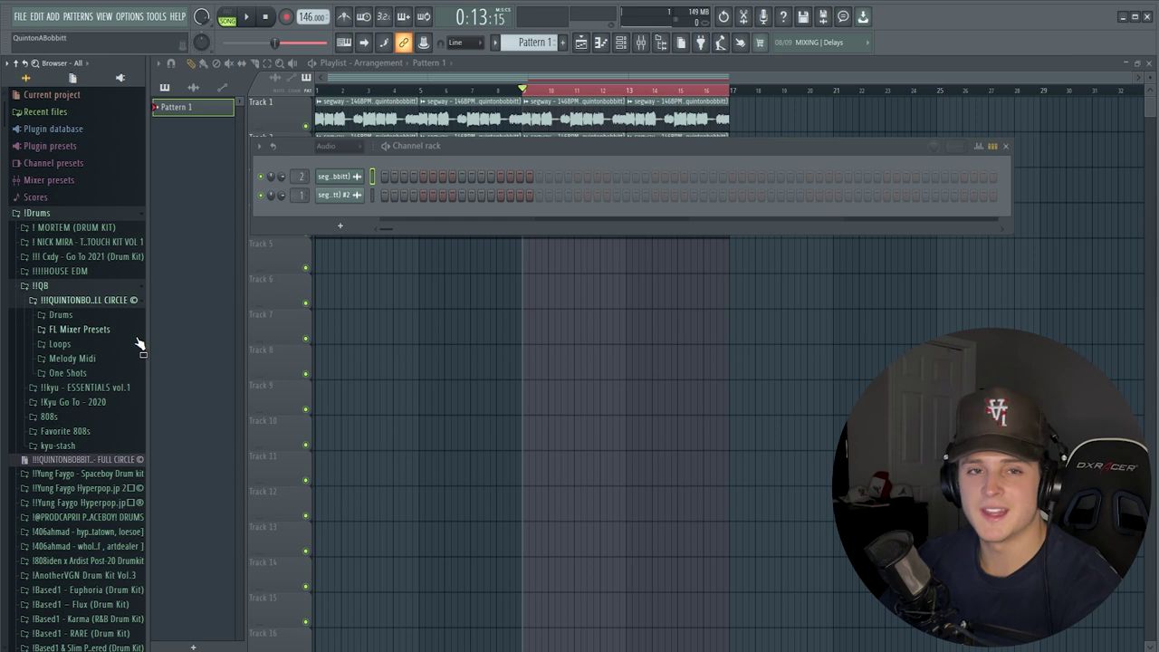
{"action": "left_click", "coordinate": [87, 317]}
{"action": "left_click", "coordinate": [67, 344]}
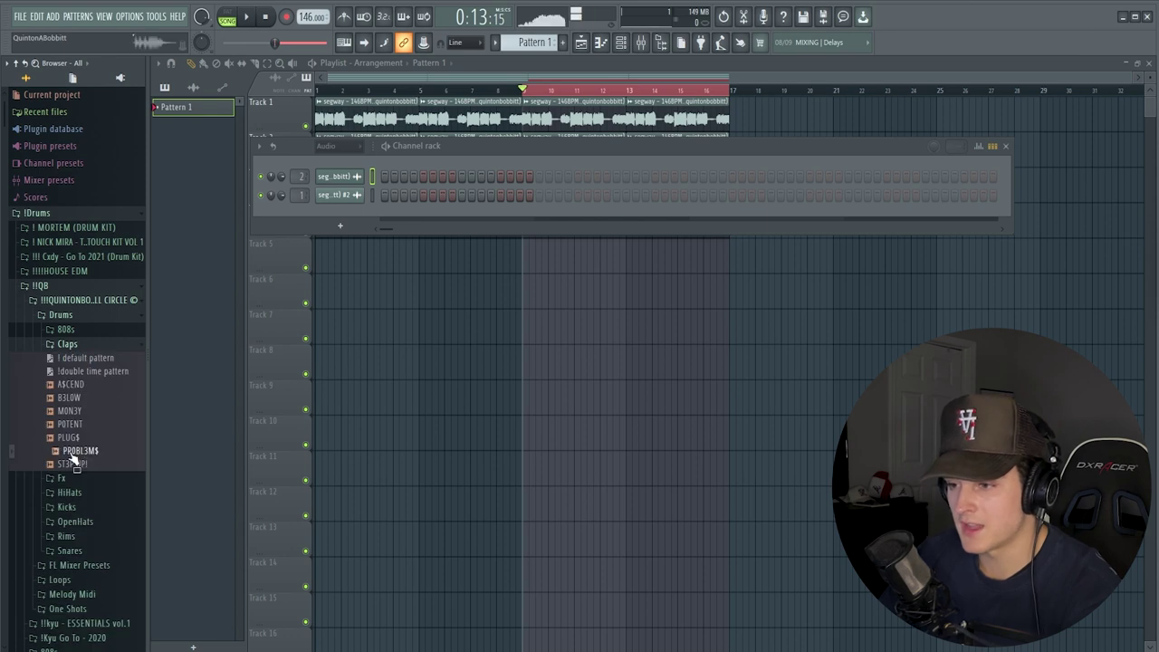
Add the PR0BL3M$ clap as a channel with the default pattern and delete the empty Sampler channel.
{"action": "left_click_drag", "start_coordinate": [75, 450], "coordinate": [315, 260]}
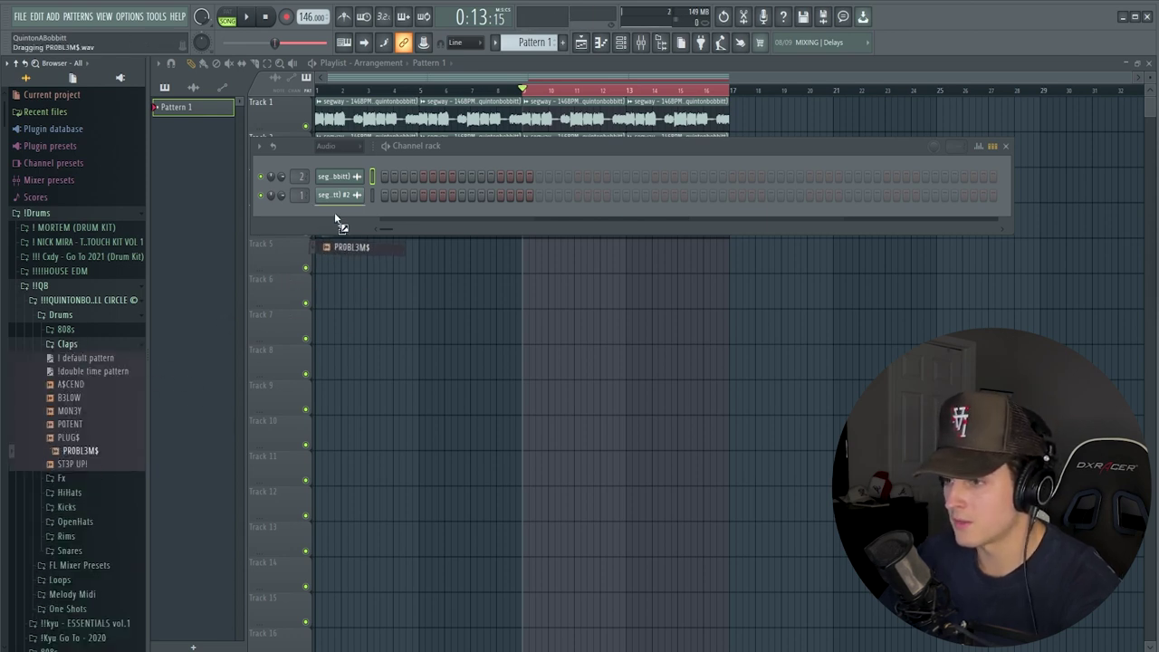
{"action": "left_click", "coordinate": [103, 359]}
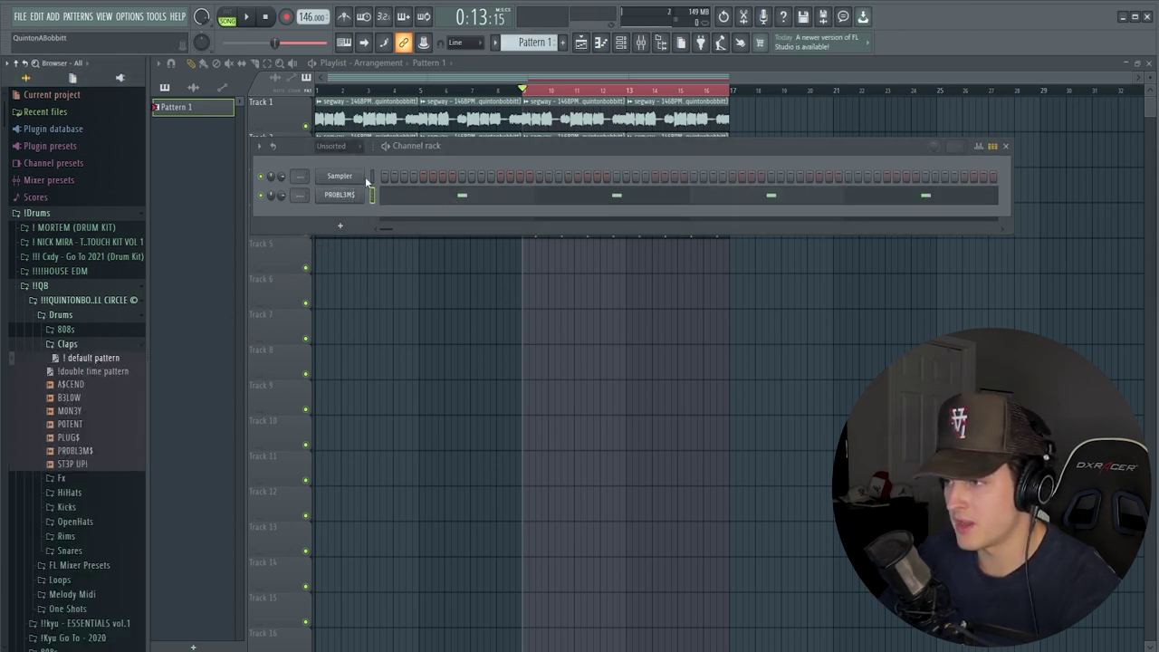
{"action": "right_click", "coordinate": [323, 174]}
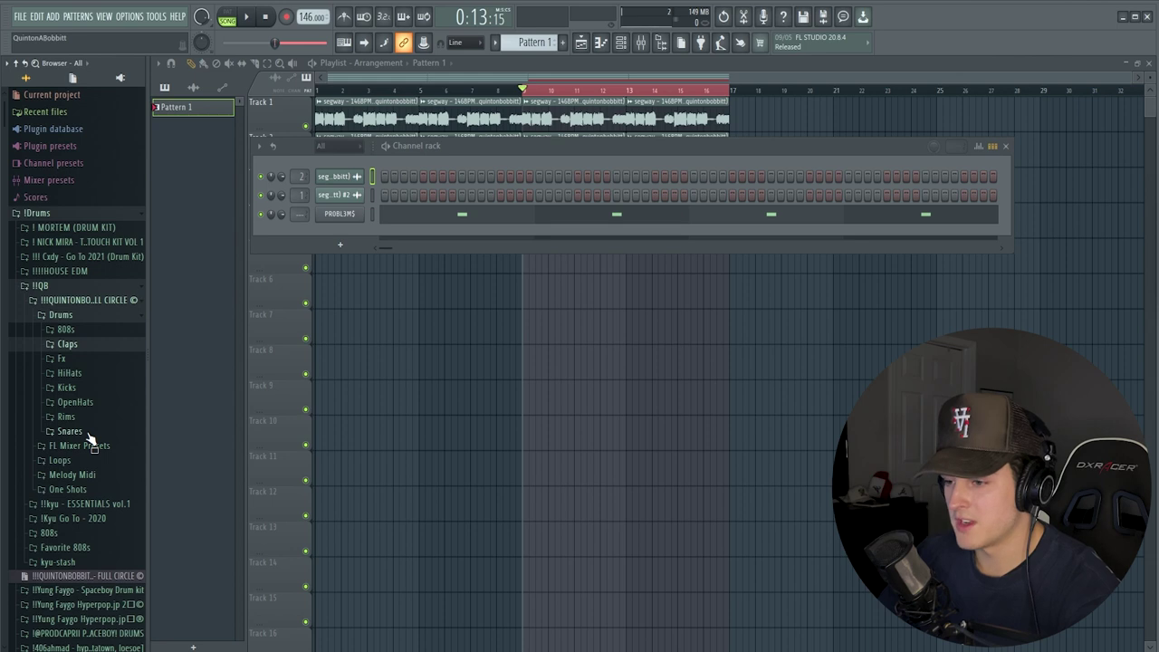
Add the DI3 LIT snare from the kit's Snares folder as a new channel and play the pattern.
{"action": "left_click", "coordinate": [70, 431]}
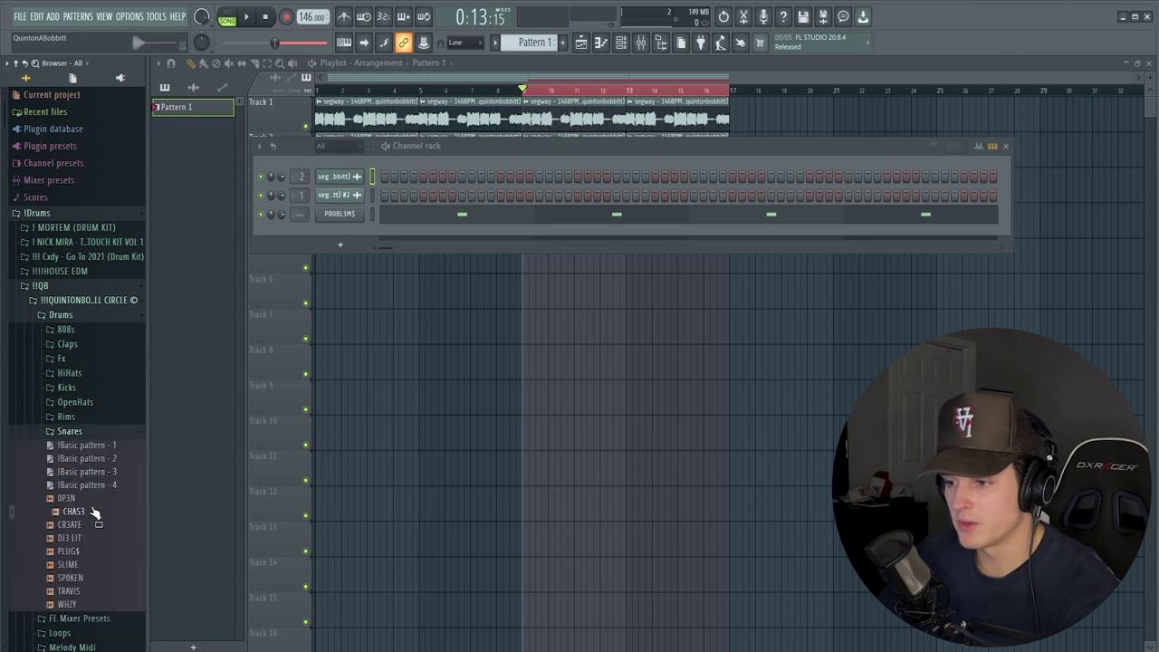
{"action": "left_click_drag", "start_coordinate": [76, 588], "coordinate": [300, 230]}
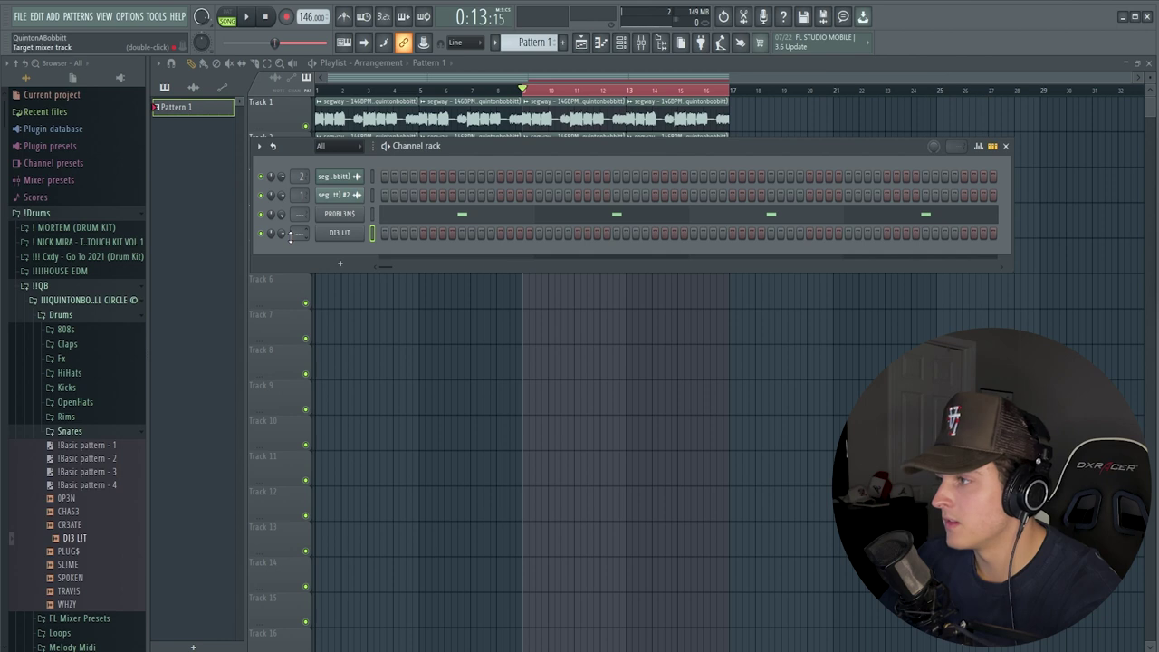
{"action": "key", "text": "space"}
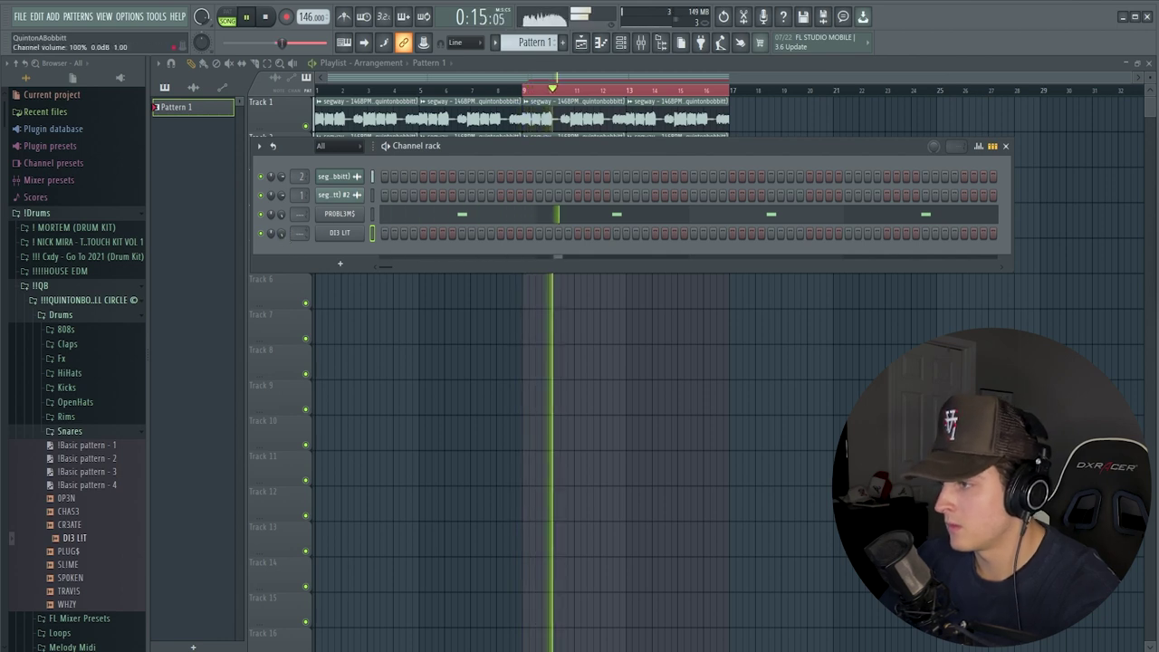
{"action": "key", "text": "space"}
Replace the second-bar PR0BL3M$ clap with a DI3 LIT snare hit and lower that snare note to G4.
{"action": "left_click", "coordinate": [556, 213]}
{"action": "left_click", "coordinate": [625, 44]}
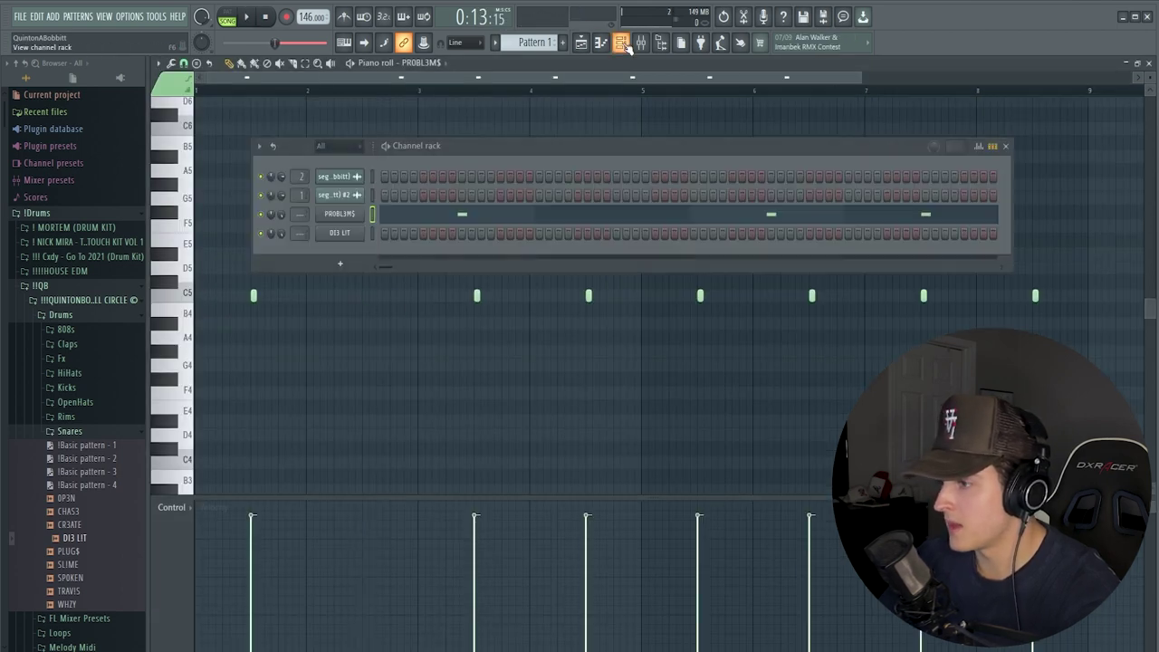
{"action": "right_click", "coordinate": [350, 233]}
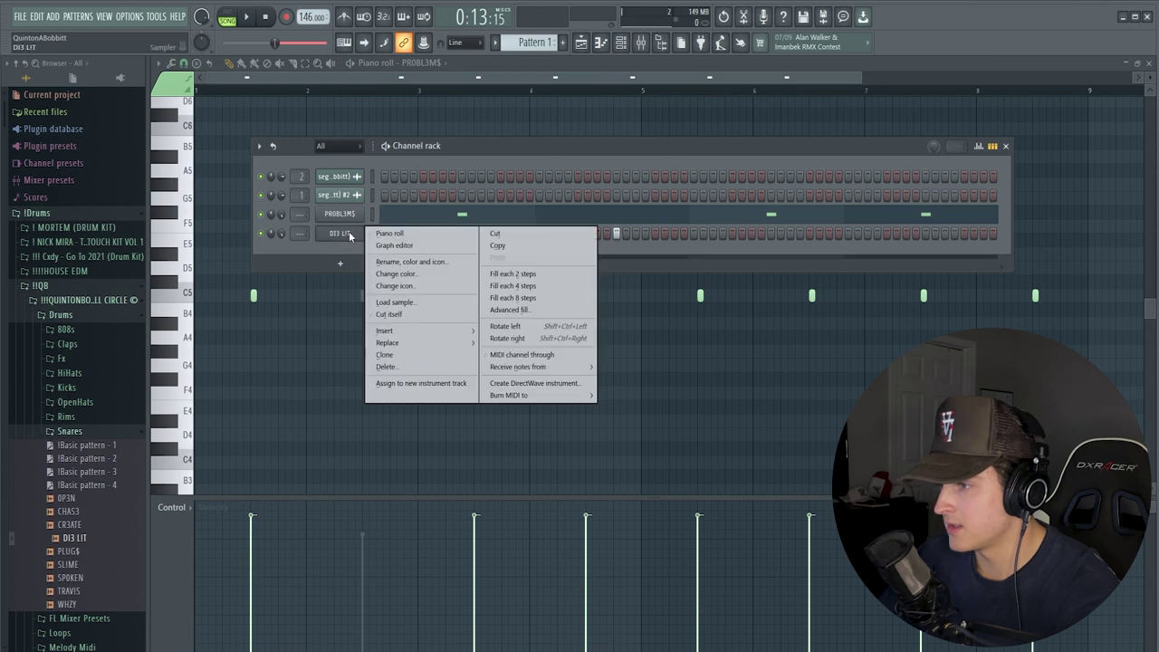
{"action": "left_click", "coordinate": [380, 230]}
{"action": "scroll", "coordinate": [359, 342], "scroll_direction": "down", "scroll_amount": 3}
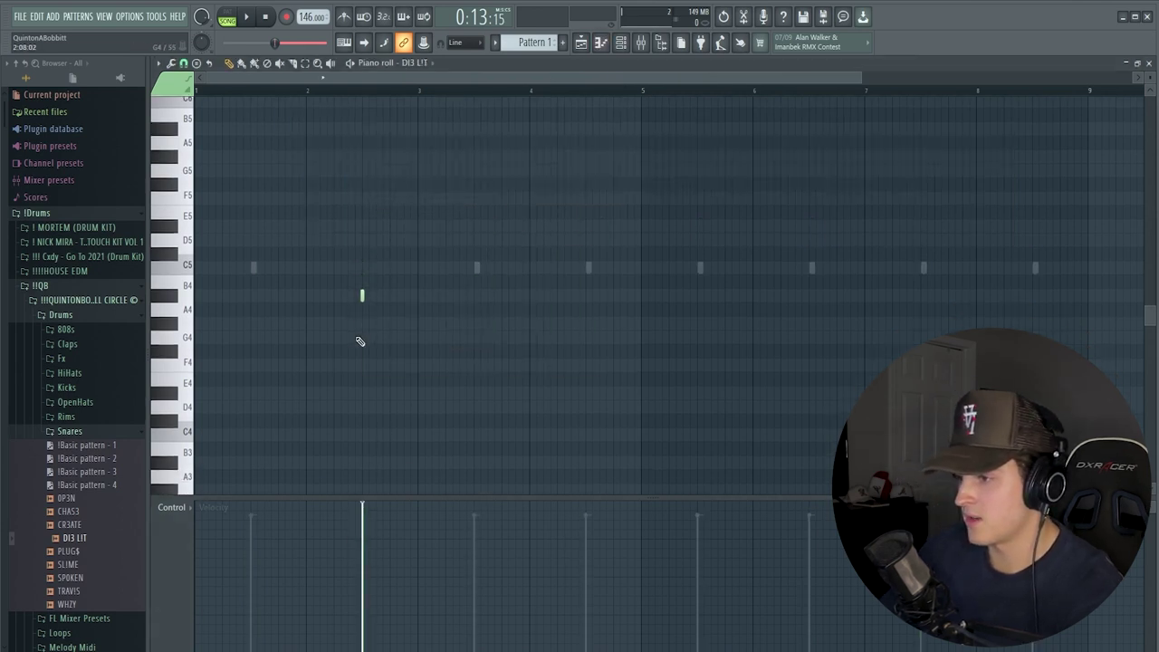
{"action": "key", "text": "space"}
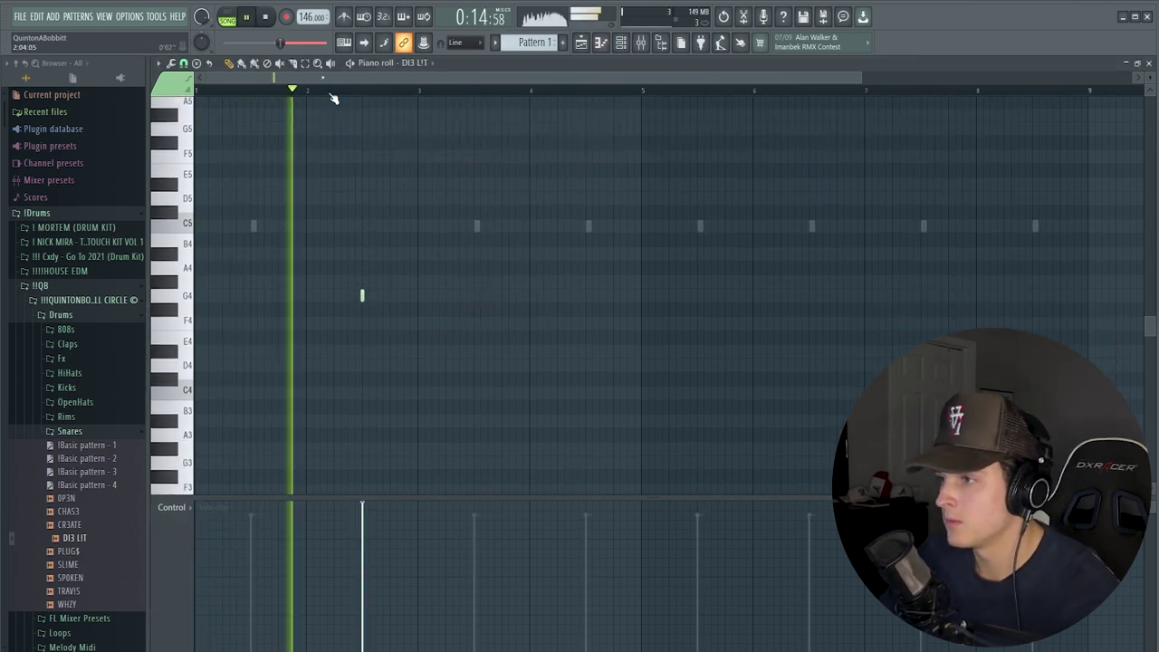
{"action": "scroll", "coordinate": [331, 93], "scroll_direction": "down", "scroll_amount": 2}
{"action": "scroll", "coordinate": [332, 95], "scroll_direction": "up", "scroll_amount": 2}
Keep the PR0BL3M$ claps only in bars 1, 3, 5 and 7 at B4, with DI3 LIT snares in bars 2, 4, 6 and 8.
{"action": "left_click", "coordinate": [621, 43]}
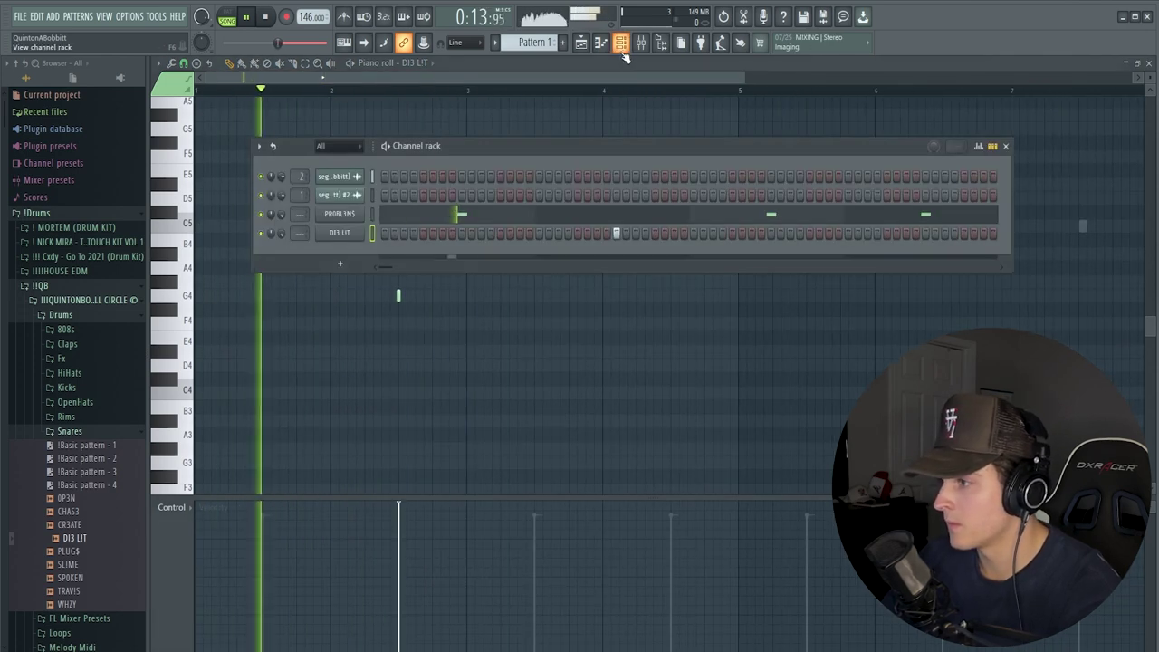
{"action": "left_click", "coordinate": [340, 214]}
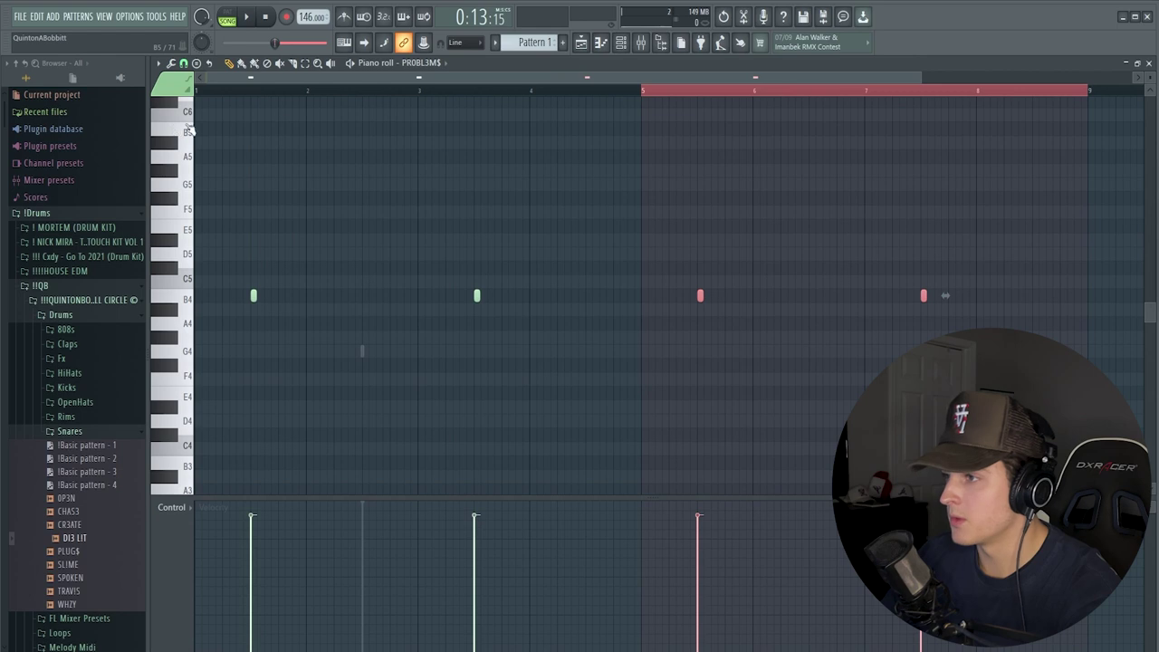
{"action": "key", "text": "Down"}
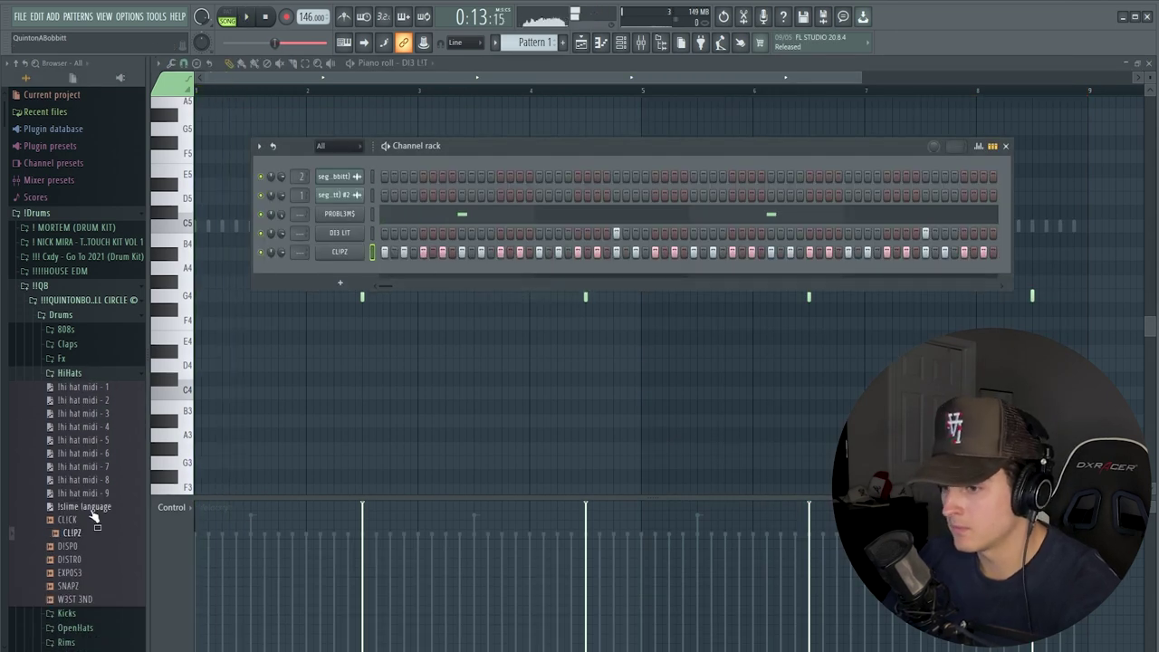
Load the !slime language MIDI onto the CLIPZ hi-hat channel and play the pattern.
{"action": "left_click_drag", "start_coordinate": [89, 507], "coordinate": [90, 516]}
{"action": "key", "text": "space"}
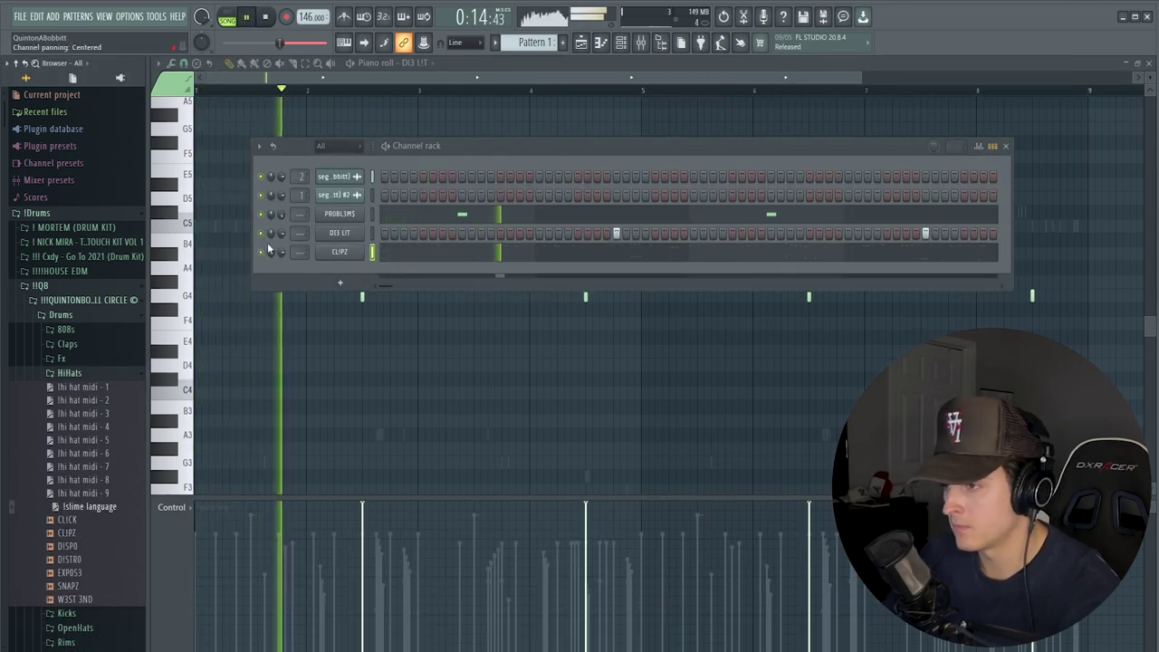
{"action": "key", "text": "space"}
{"action": "key", "text": "space"}
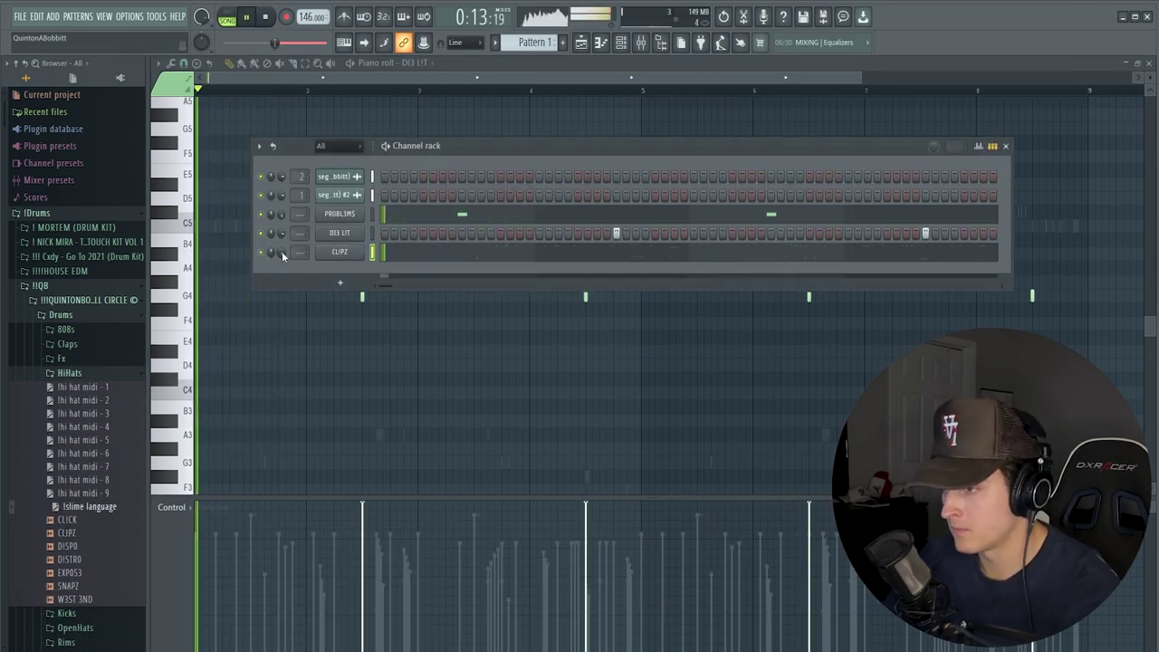
Add the @@@ 808 sample above the clap channel, make it cut itself, and open its piano roll.
{"action": "left_click", "coordinate": [78, 376]}
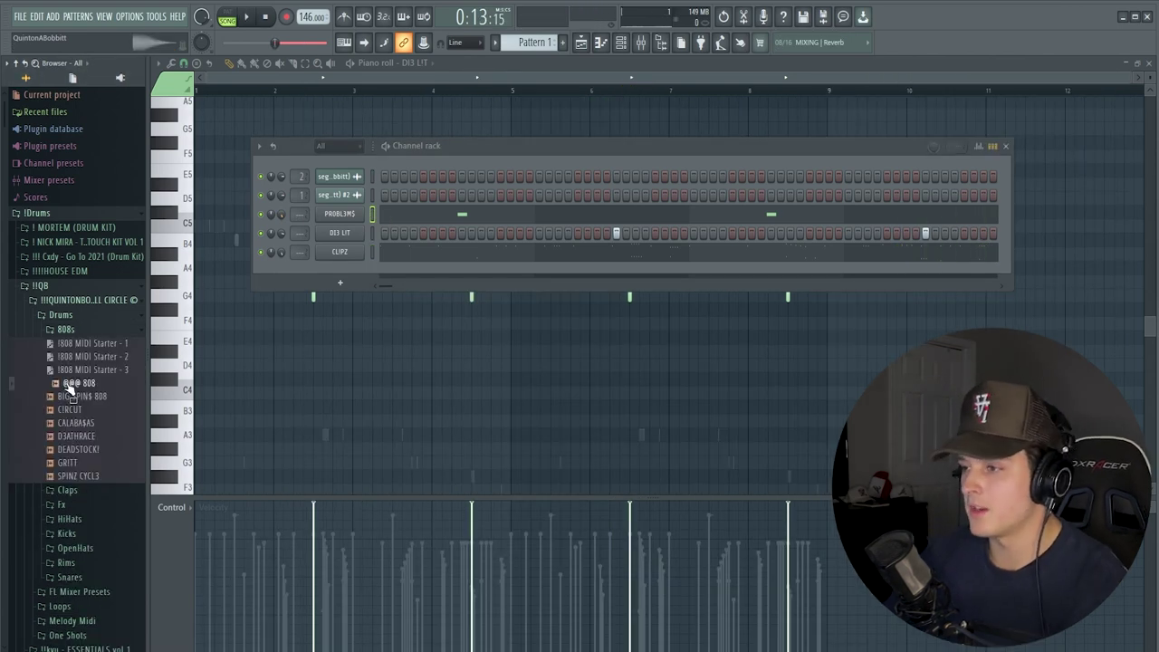
{"action": "left_click_drag", "start_coordinate": [347, 217], "coordinate": [347, 217]}
{"action": "right_click", "coordinate": [353, 213]}
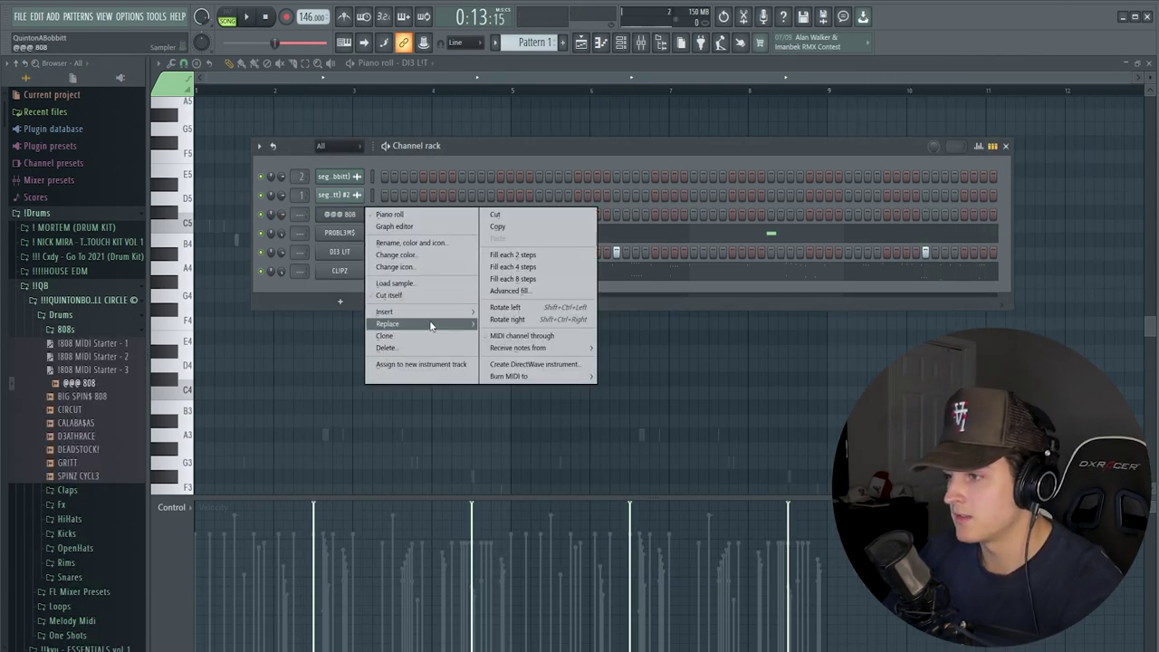
{"action": "left_click", "coordinate": [417, 298]}
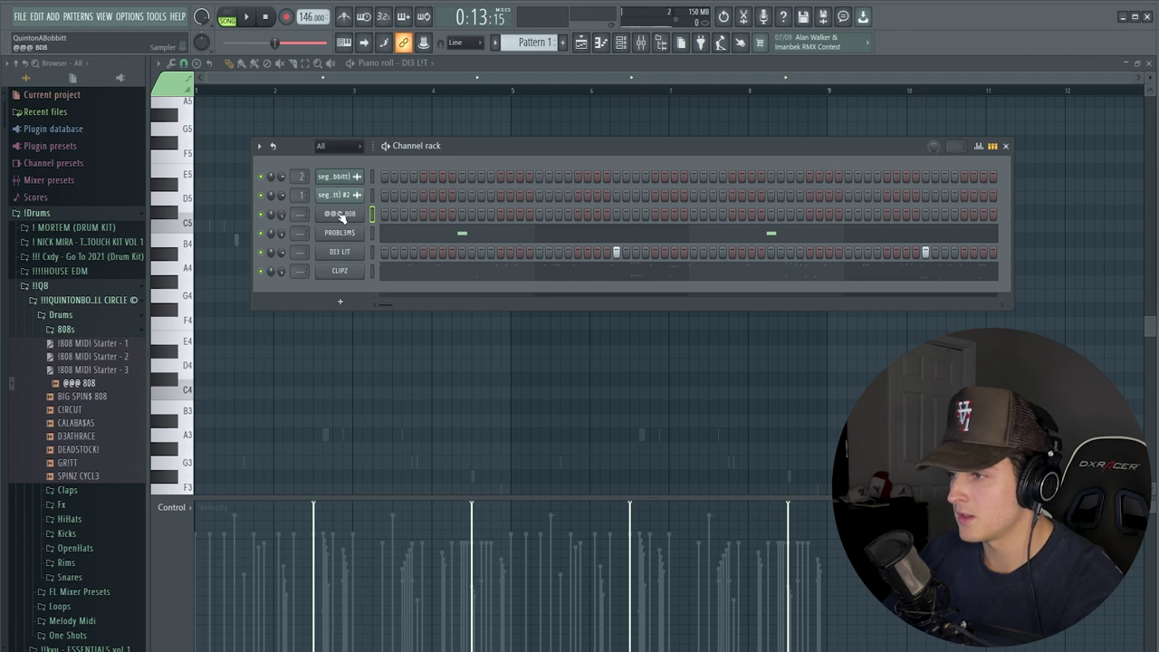
{"action": "right_click", "coordinate": [387, 218]}
{"action": "left_click", "coordinate": [385, 214]}
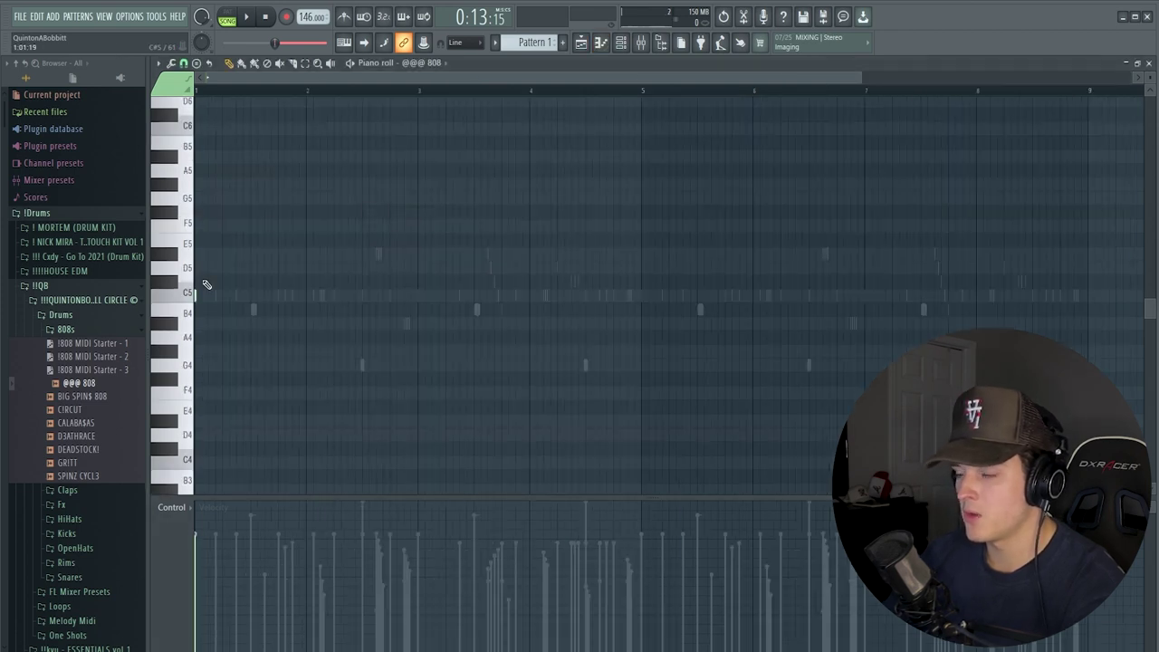
Sketch a two-bar @@@ 808 line with one A5 note, one C5 note and three D5 notes, checking it against the loop.
{"action": "scroll", "coordinate": [213, 286], "scroll_direction": "down", "scroll_amount": 2}
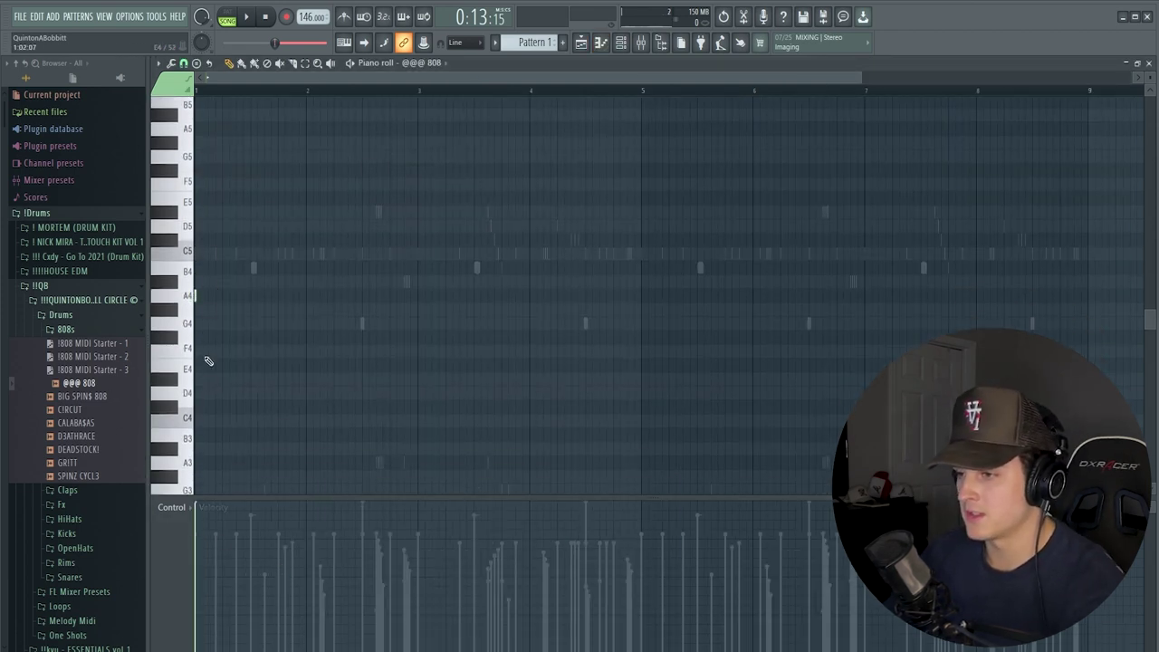
{"action": "key", "text": "space"}
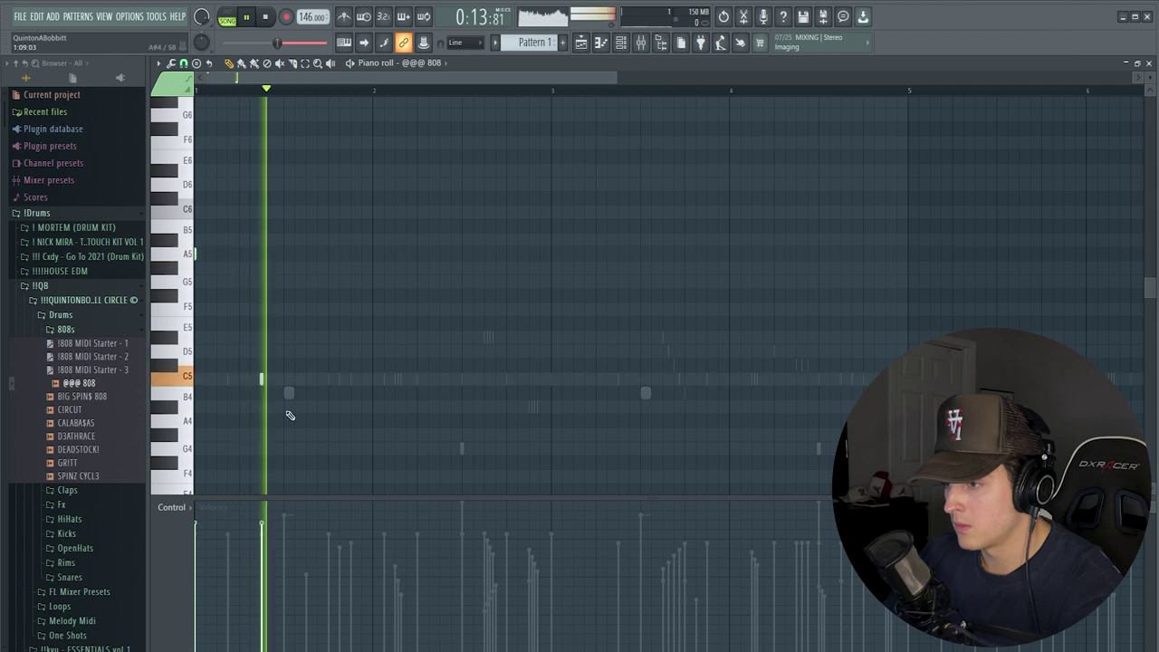
{"action": "key", "text": "space"}
{"action": "key", "text": "space"}
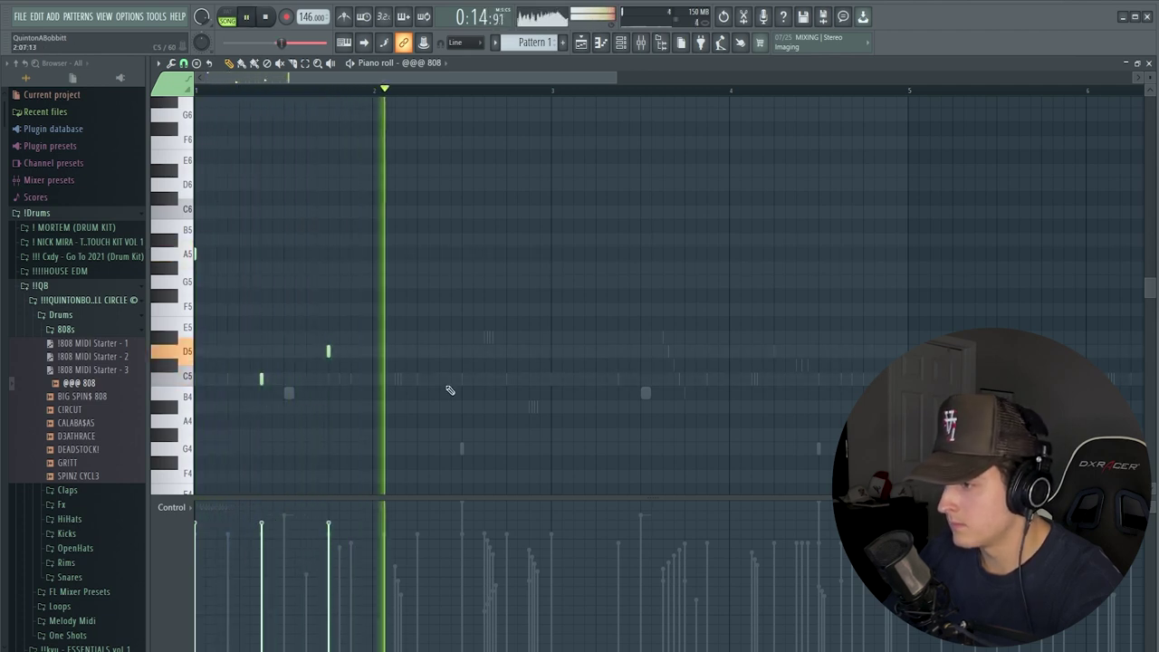
{"action": "key", "text": "space"}
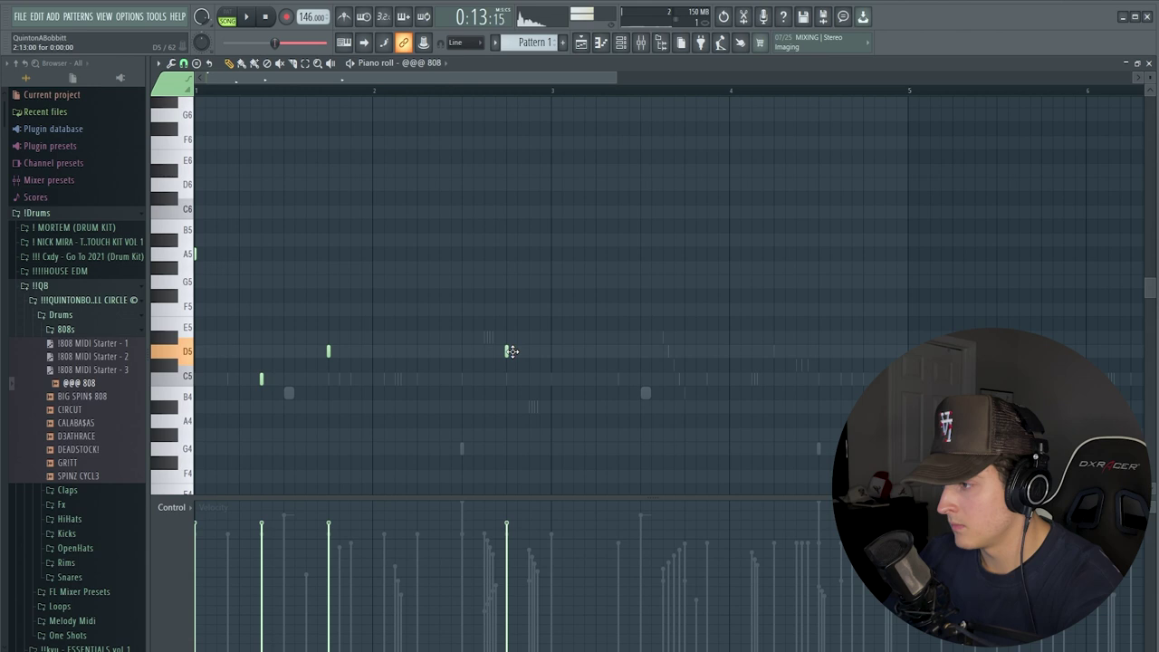
{"action": "key", "text": "space"}
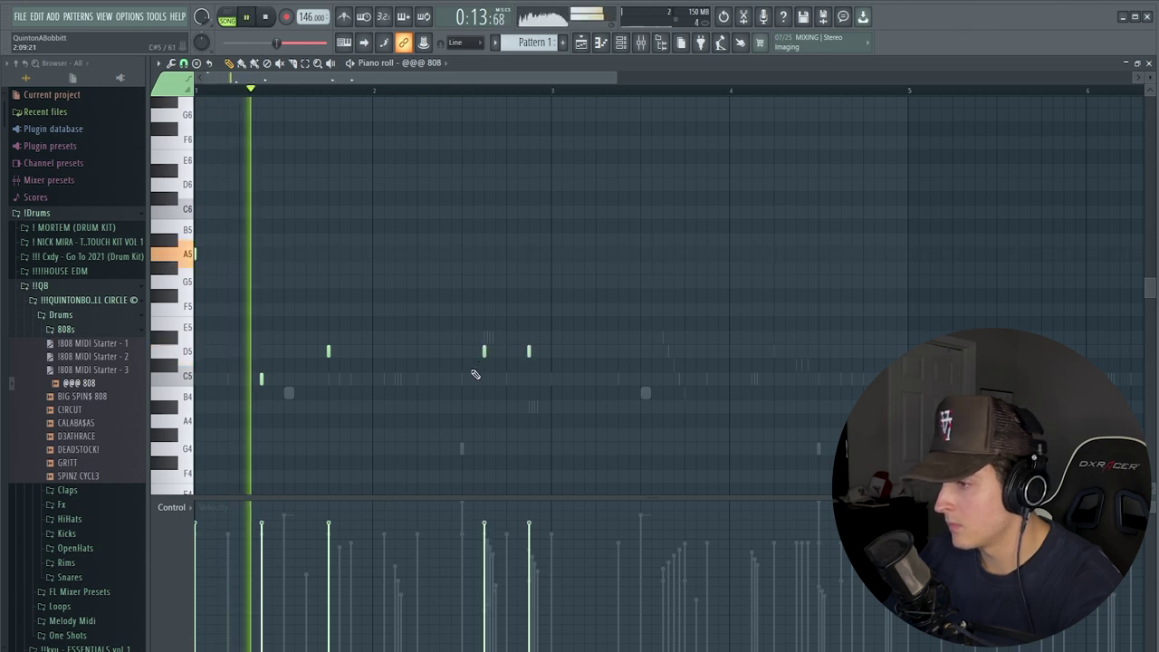
Lengthen the 808 notes to fill the gaps, repeat the two-bar phrase from bar 3, and split the opening A5 into three notes.
{"action": "left_click_drag", "start_coordinate": [596, 425], "coordinate": [49, 157]}
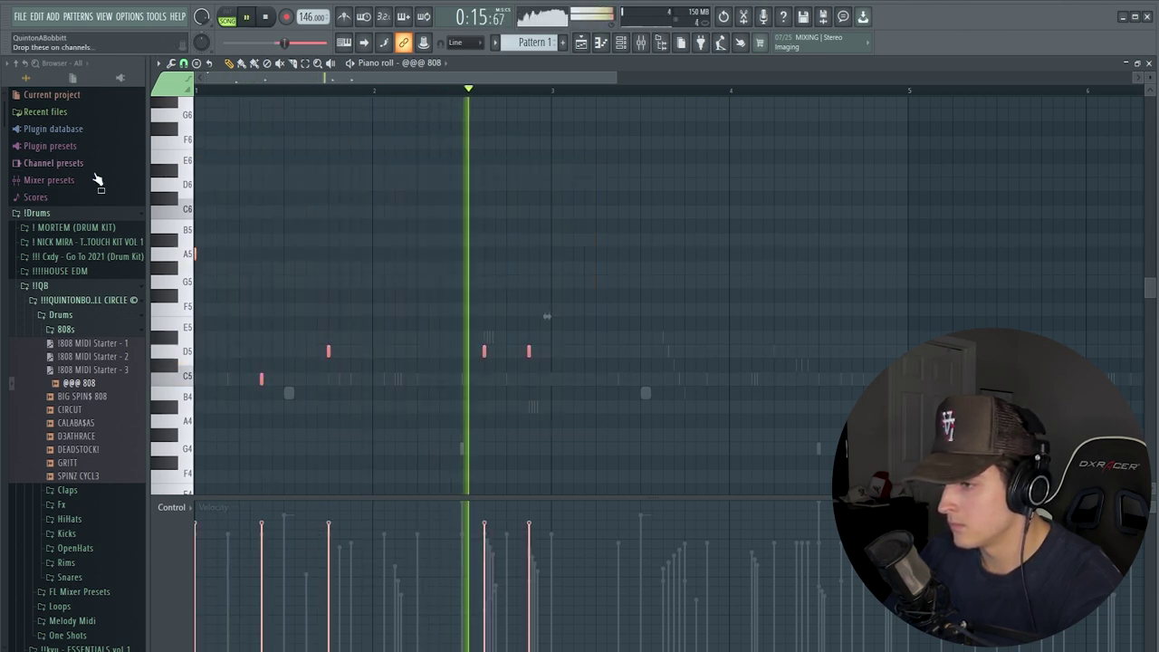
{"action": "scroll", "coordinate": [235, 256], "scroll_direction": "down", "scroll_amount": 1}
{"action": "left_click", "coordinate": [211, 254]}
{"action": "left_click", "coordinate": [228, 256]}
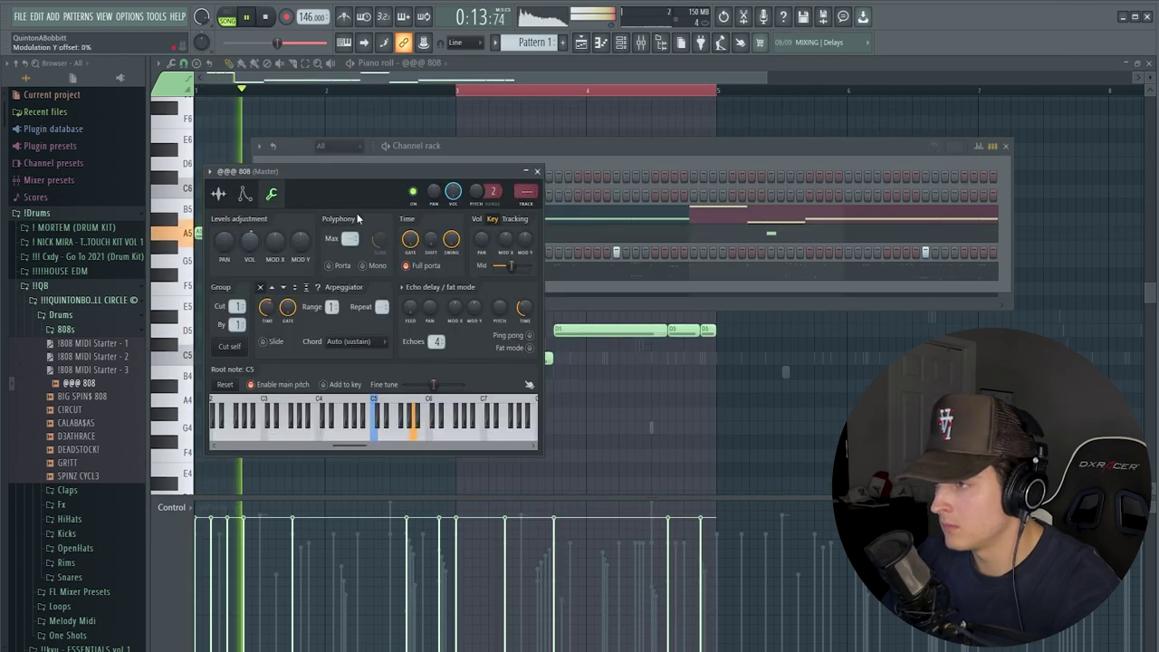
Enable the volume envelope on the @@@ 808 channel with hold at maximum.
{"action": "left_click_drag", "start_coordinate": [250, 242], "coordinate": [249, 246]}
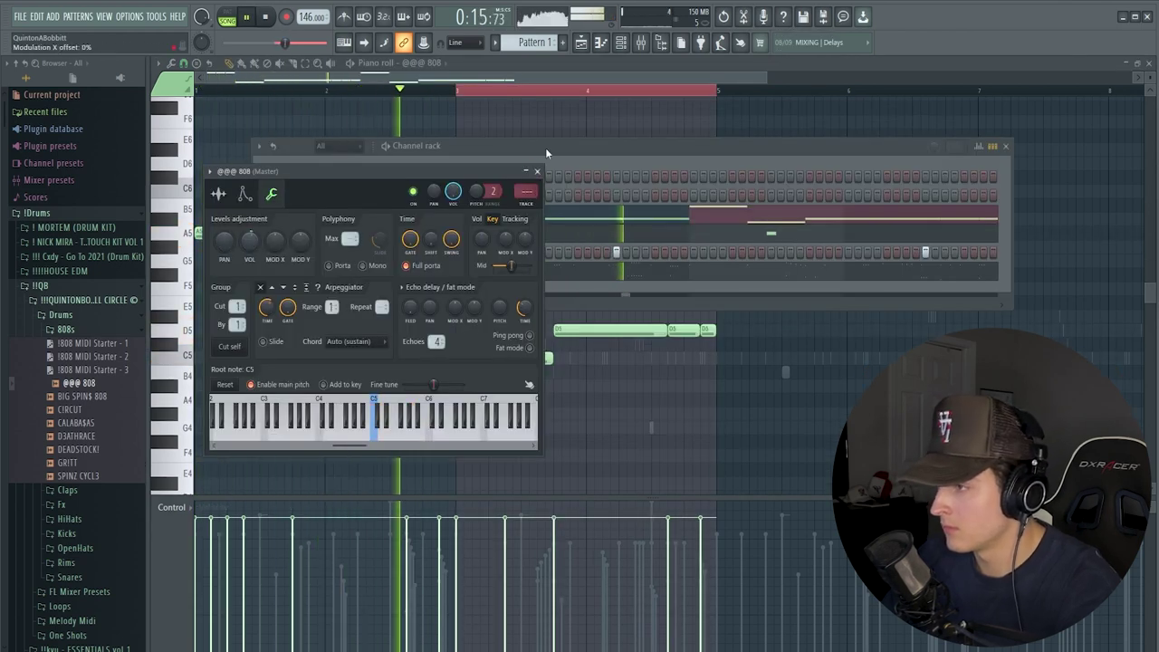
{"action": "left_click", "coordinate": [537, 171]}
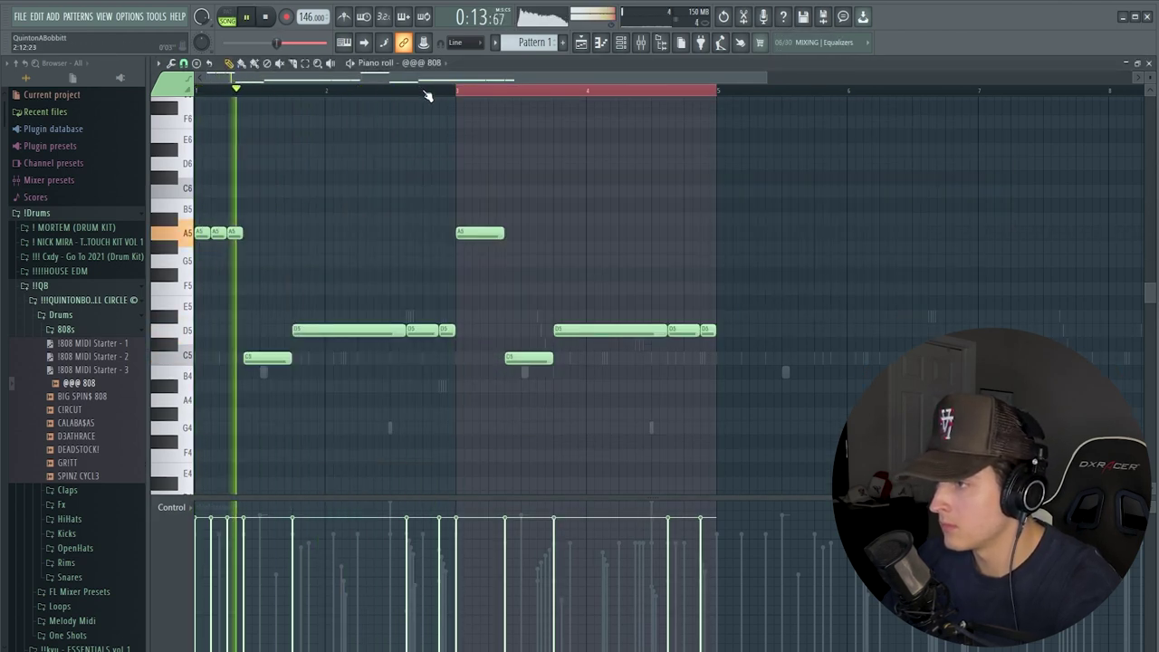
{"action": "left_click", "coordinate": [429, 94]}
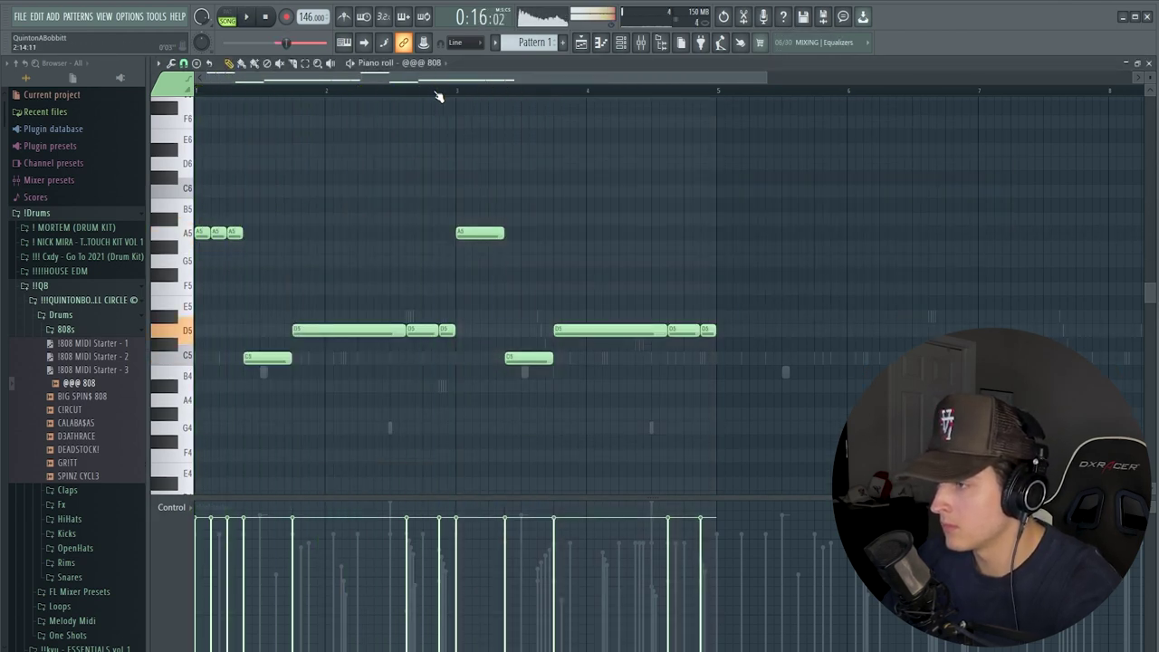
{"action": "scroll", "coordinate": [396, 96], "scroll_direction": "up", "scroll_amount": 3}
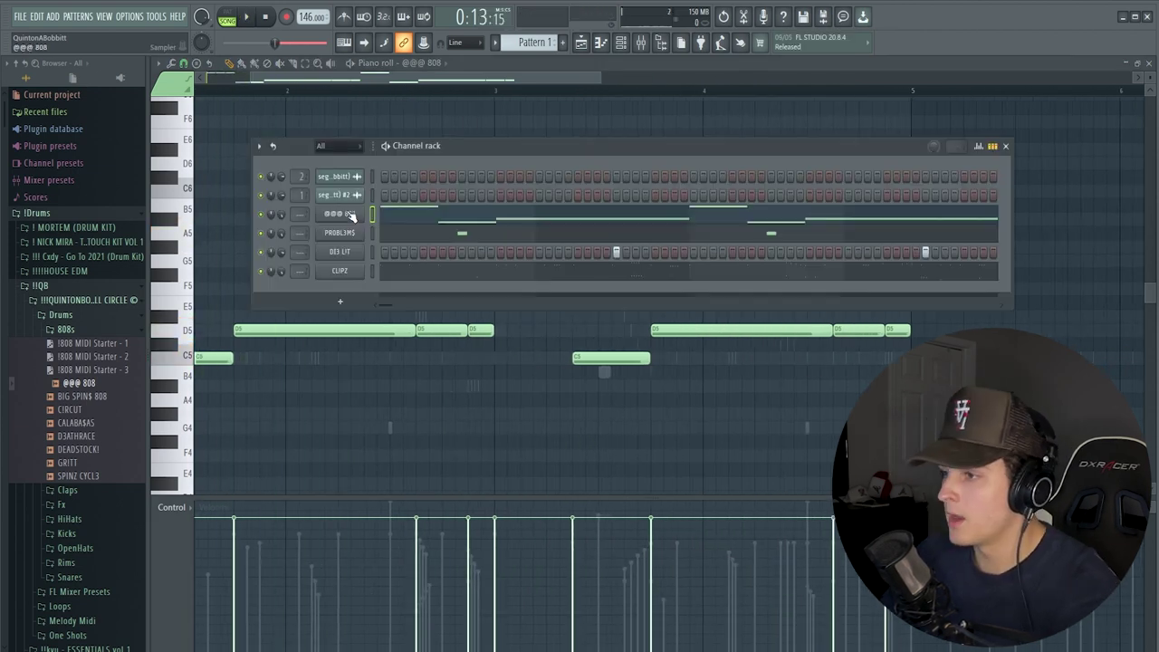
{"action": "left_click", "coordinate": [352, 208]}
{"action": "left_click", "coordinate": [244, 193]}
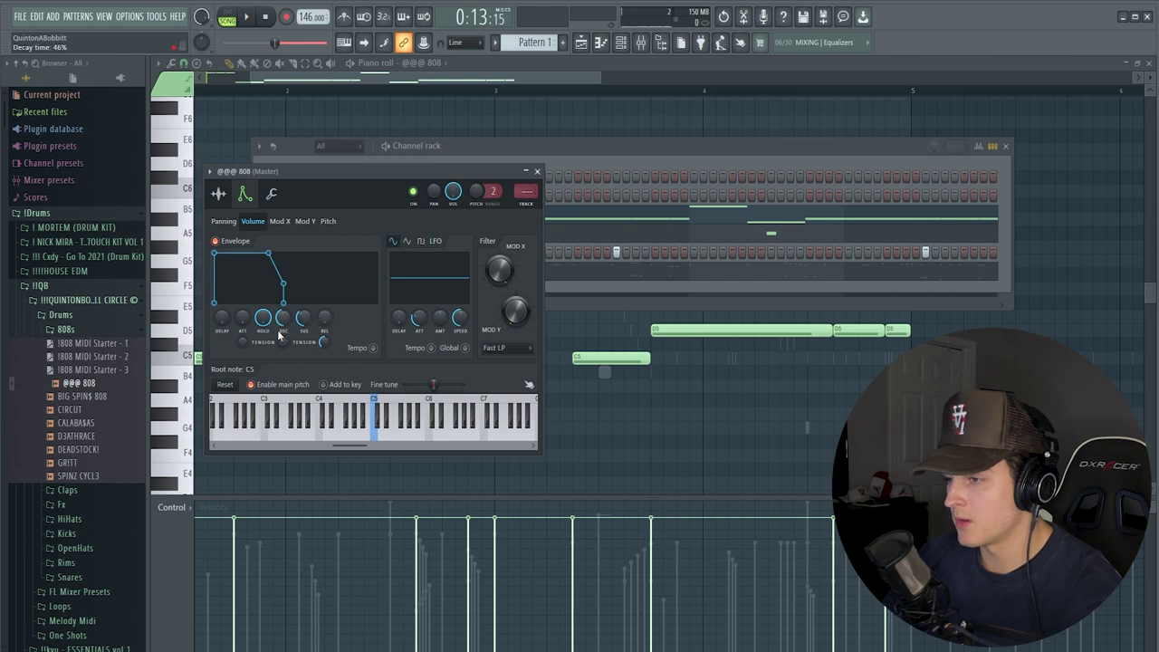
{"action": "left_click", "coordinate": [537, 171]}
{"action": "key", "text": "F6"}
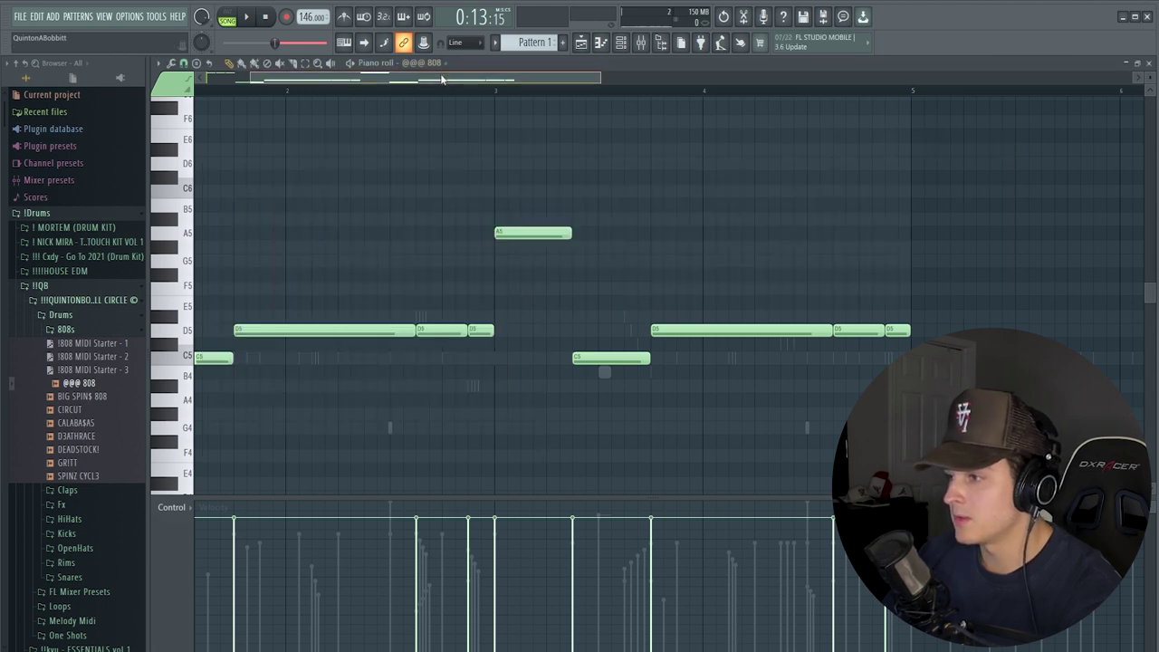
Set bar 3's opening 808 note to D6 and the phrase's last three notes to A4, and repeat the four bars through bar 8.
{"action": "scroll", "coordinate": [410, 94], "scroll_direction": "up", "scroll_amount": 1}
{"action": "scroll", "coordinate": [281, 94], "scroll_direction": "down", "scroll_amount": 1}
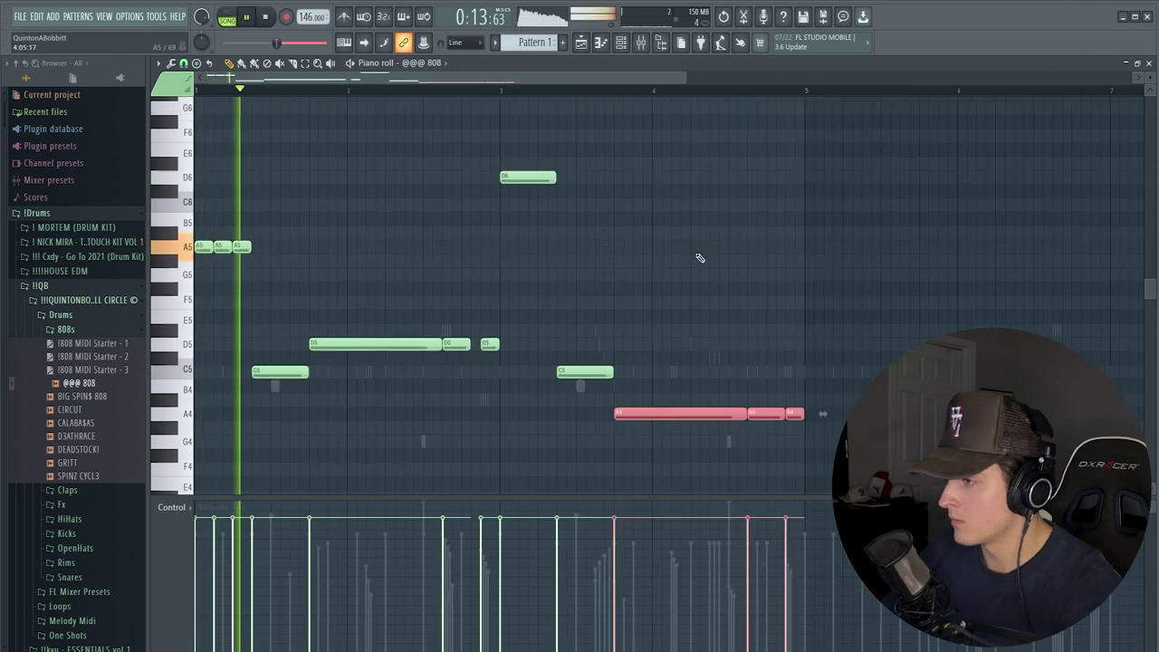
{"action": "key", "text": "ctrl+d"}
{"action": "scroll", "coordinate": [432, 97], "scroll_direction": "down", "scroll_amount": 1}
{"action": "scroll", "coordinate": [434, 98], "scroll_direction": "up", "scroll_amount": 2}
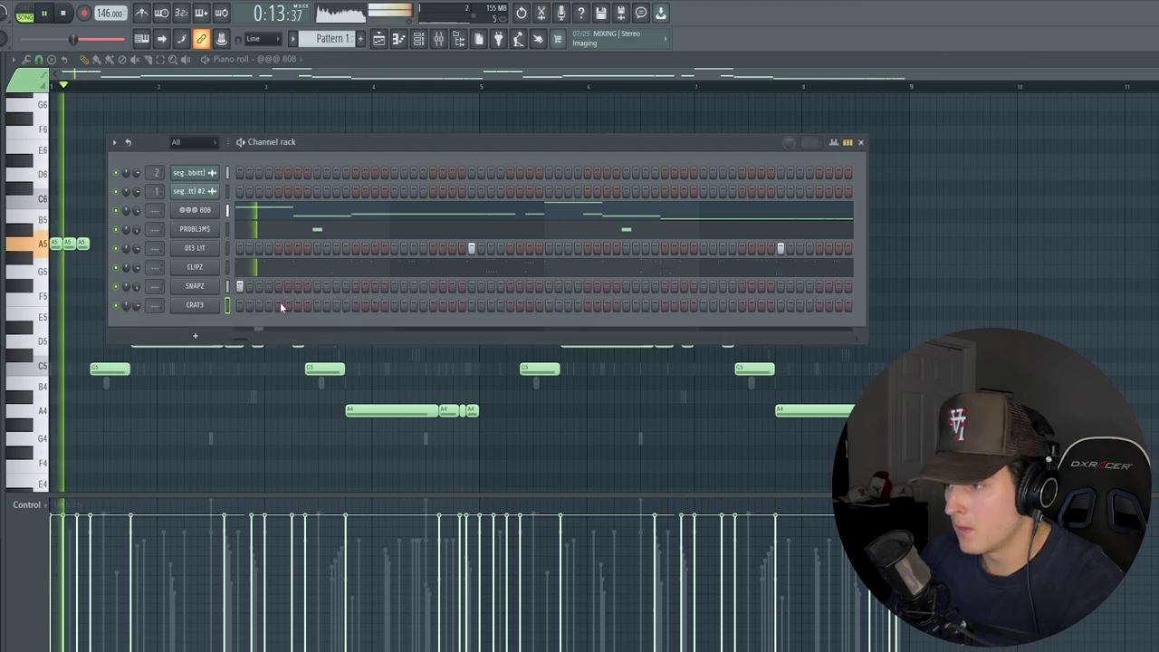
Place a CRAT3 hit on step 13 in place of the one on step 9.
{"action": "left_click", "coordinate": [316, 305]}
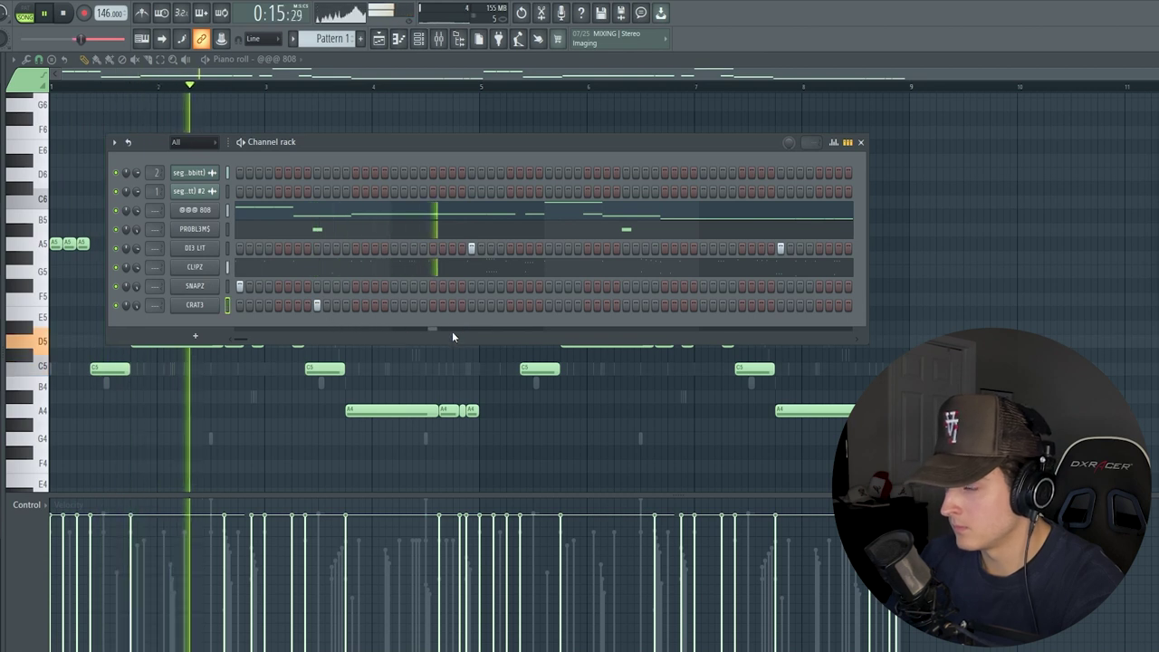
{"action": "key", "text": "space"}
{"action": "key", "text": "space"}
{"action": "right_click", "coordinate": [317, 306]}
{"action": "left_click", "coordinate": [355, 307]}
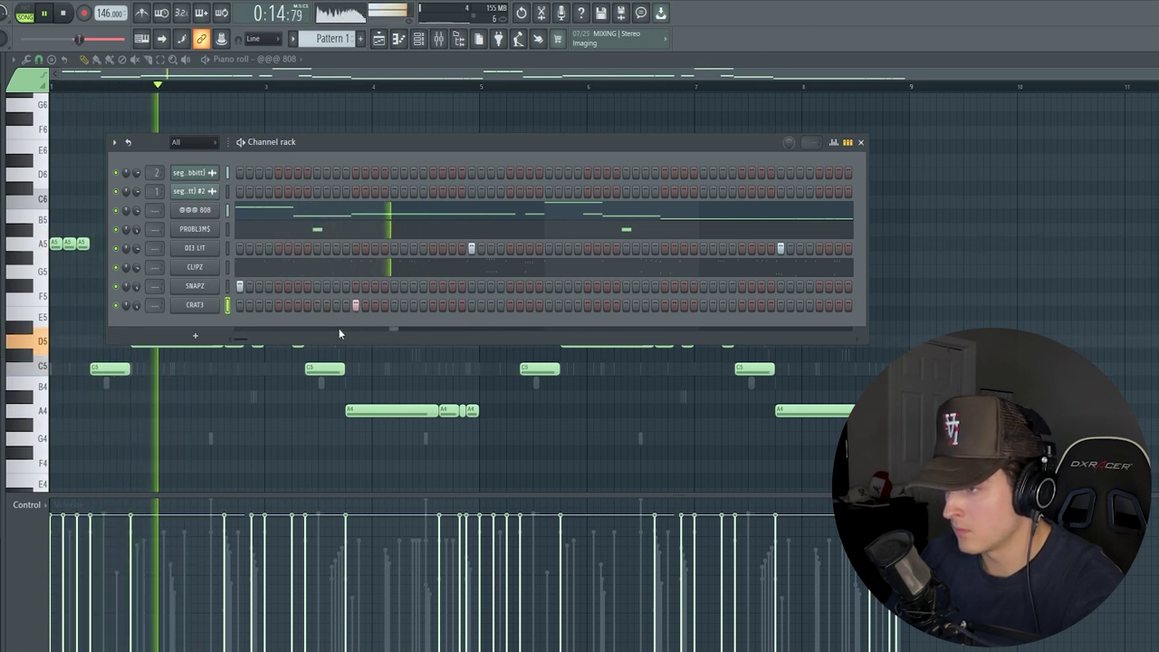
Repeat the SNAPZ hit on step 33 and the CRAT3 hit on step 45, and play the pattern.
{"action": "left_click", "coordinate": [549, 287]}
{"action": "left_click", "coordinate": [665, 305]}
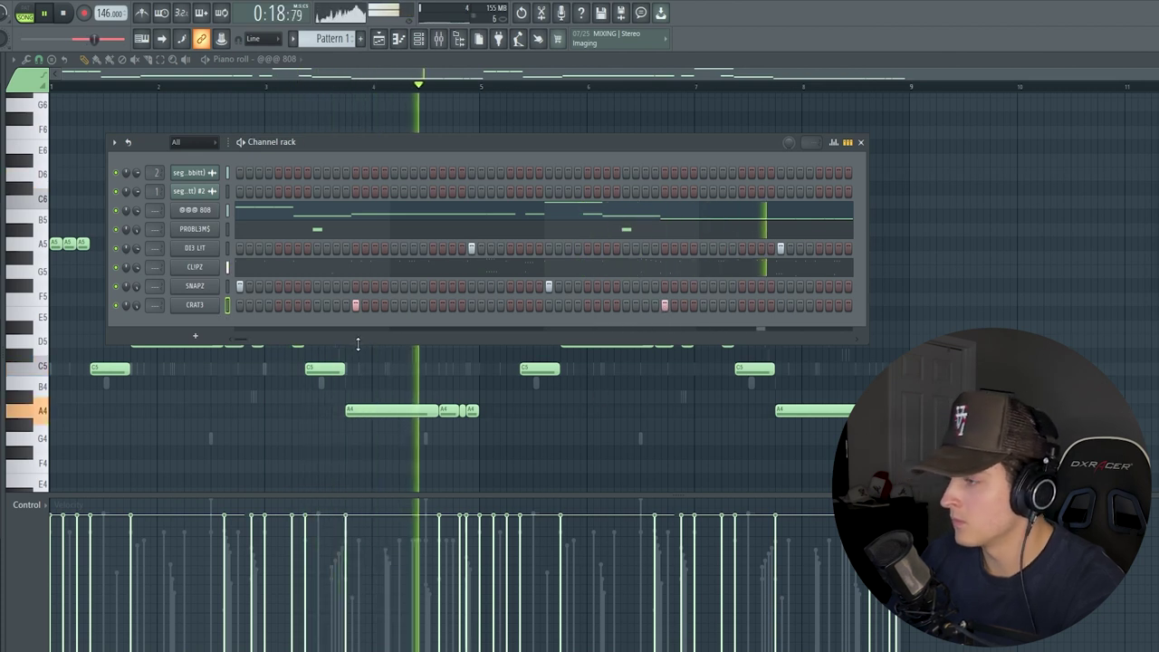
{"action": "key", "text": "space"}
{"action": "key", "text": "space"}
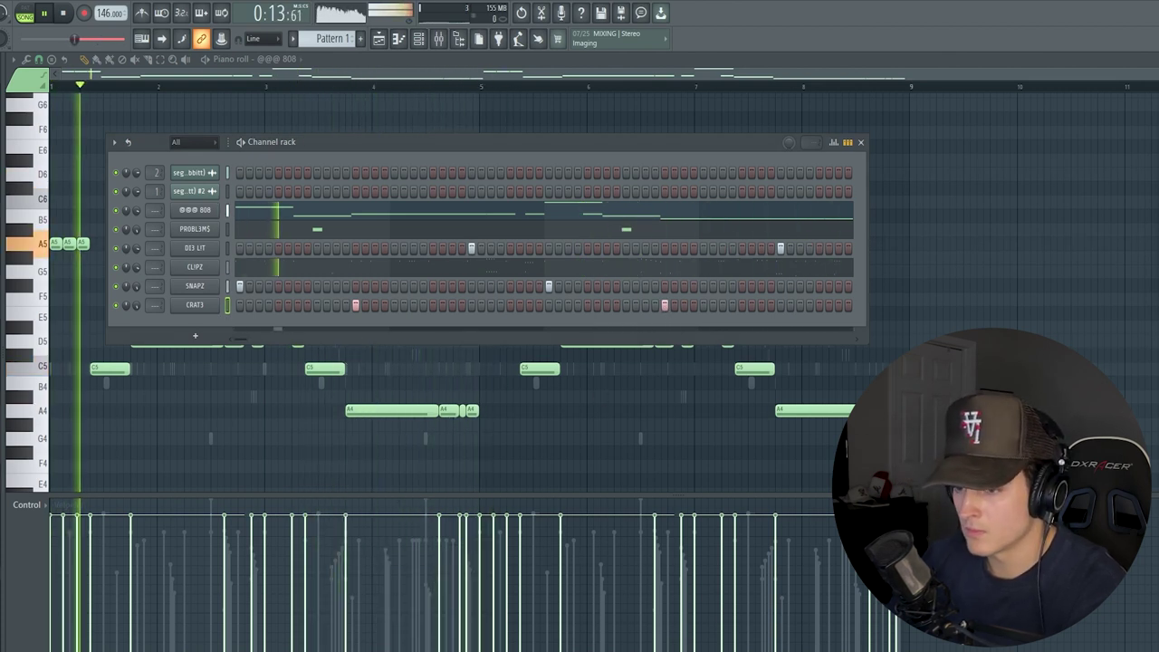
Add the PLUG$ and CHAS3 snares as new channels and place PLUG$ hits on steps 19, 21 and 22.
{"action": "key", "text": "space"}
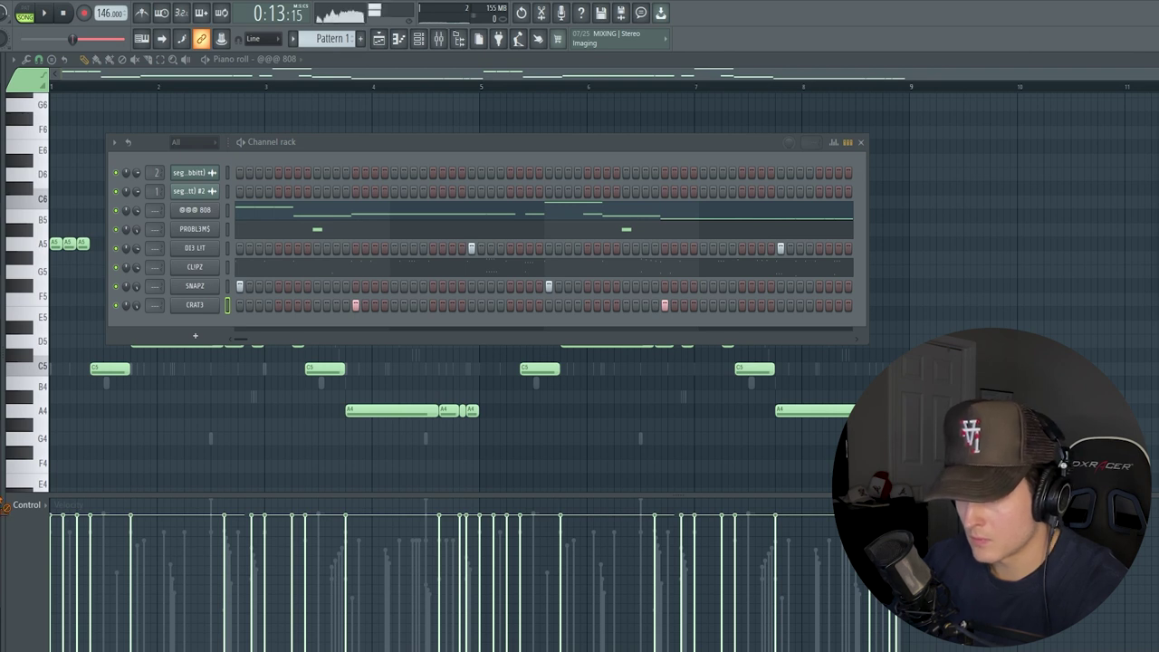
{"action": "left_click_drag", "start_coordinate": [213, 344], "coordinate": [218, 381]}
{"action": "key", "text": "space"}
{"action": "left_click", "coordinate": [413, 325]}
{"action": "key", "text": "space"}
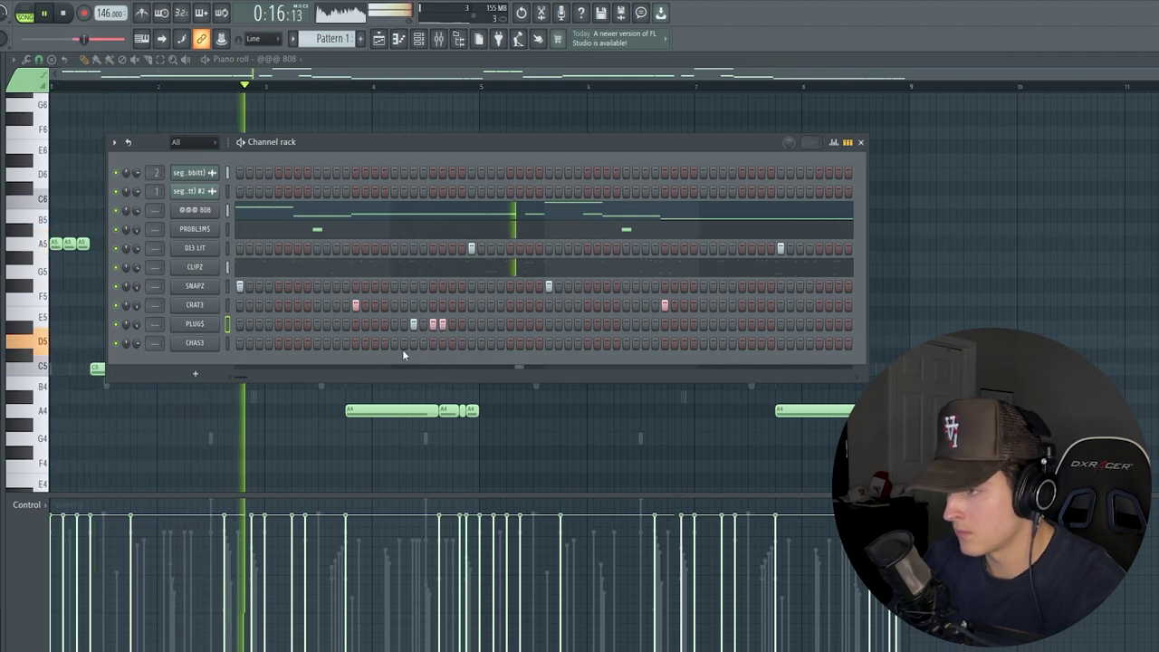
Lower the three PLUG$ hits in bar 2 to A4 and place hits at D5 and C#5 in bar 4.
{"action": "key", "text": "space"}
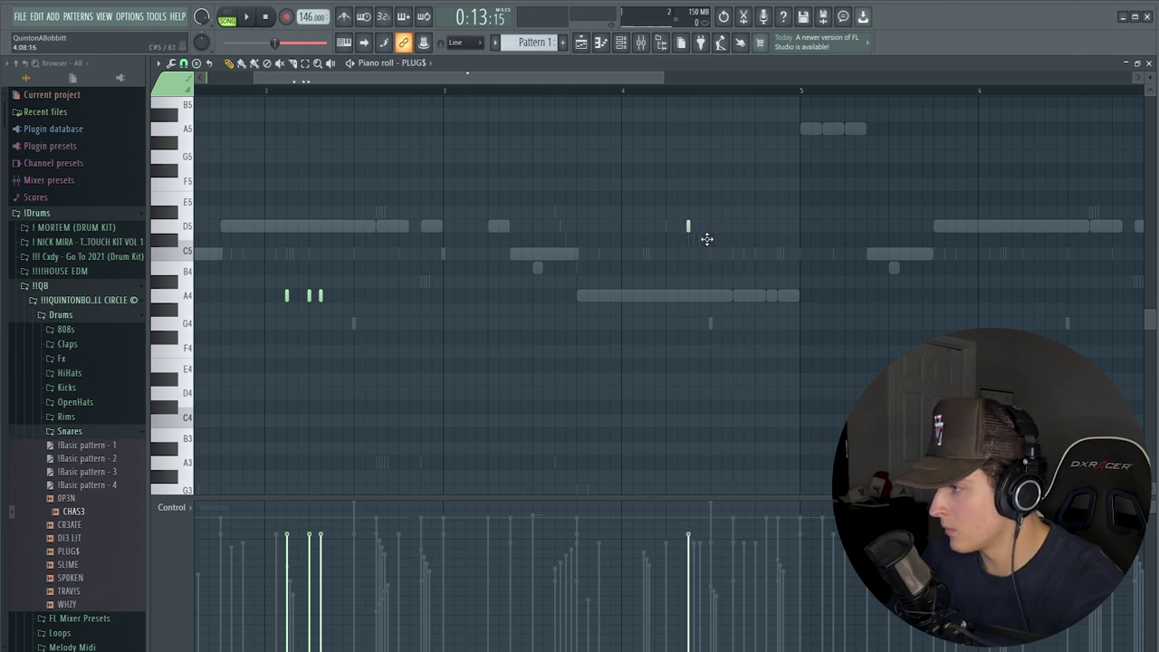
{"action": "left_click", "coordinate": [584, 93]}
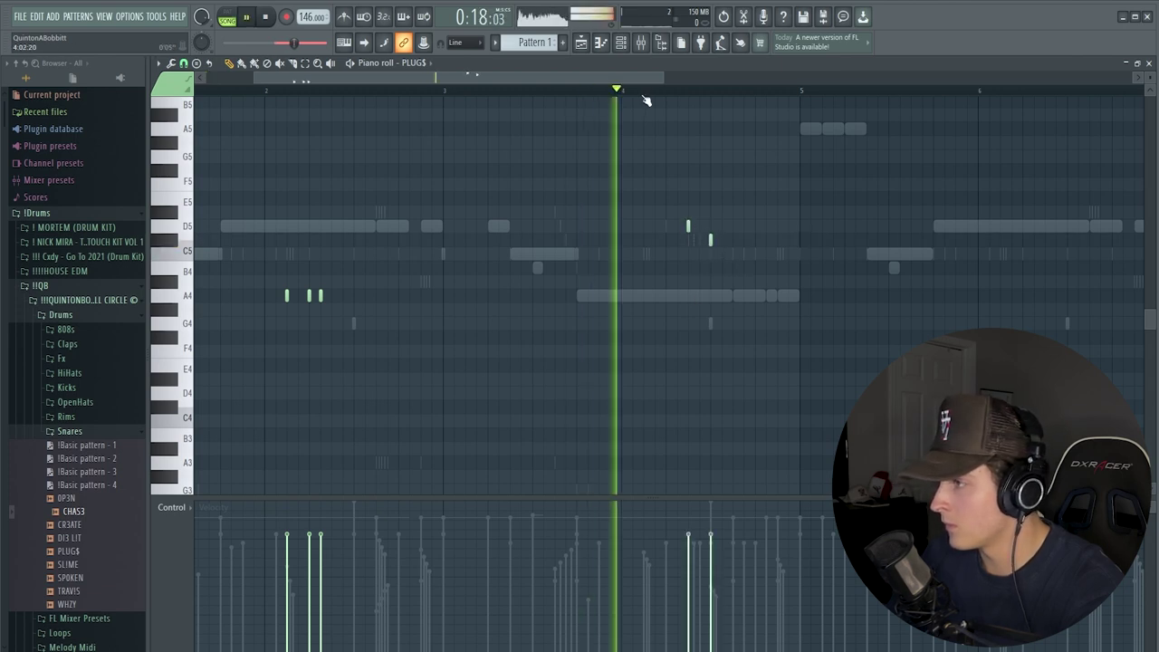
{"action": "key", "text": "space"}
Complete the descending PLUG$ run in bar 4 from D5 through C5 and B4 to A4, and repeat the phrase through bar 8.
{"action": "left_click", "coordinate": [185, 63]}
{"action": "left_click", "coordinate": [195, 171]}
{"action": "key", "text": "space"}
{"action": "scroll", "coordinate": [538, 93], "scroll_direction": "up", "scroll_amount": 3}
{"action": "key", "text": "space"}
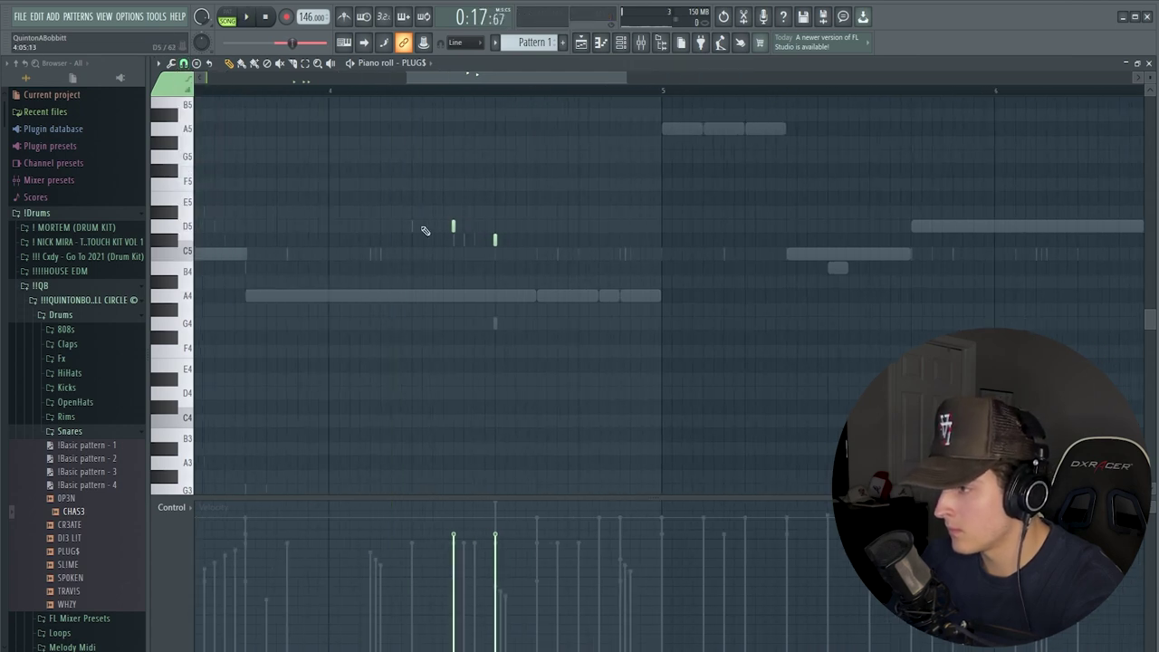
{"action": "key", "text": "space"}
{"action": "key", "text": "space"}
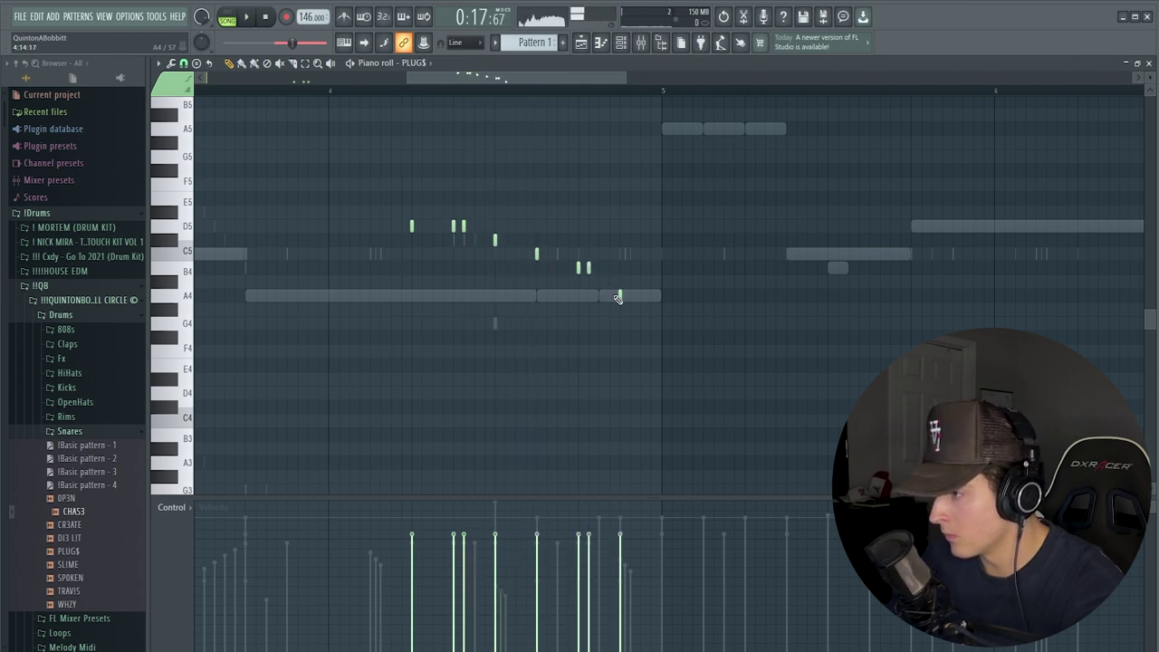
{"action": "key", "text": "space"}
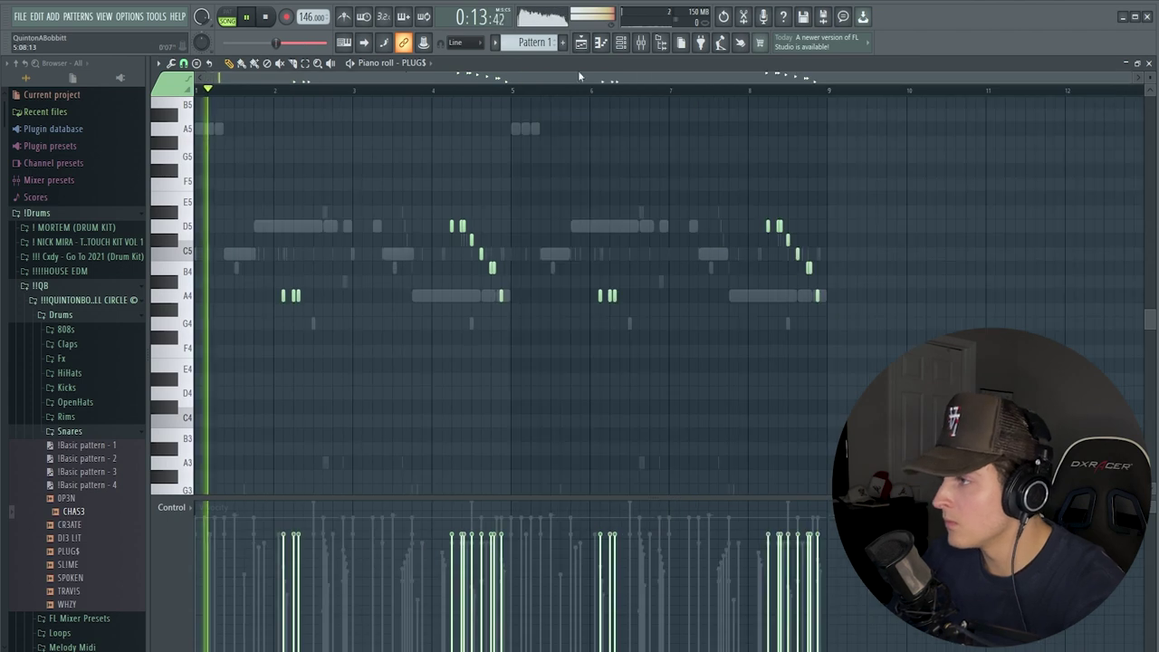
Delete the CHAS3 channel from the channel rack.
{"action": "left_click", "coordinate": [622, 42]}
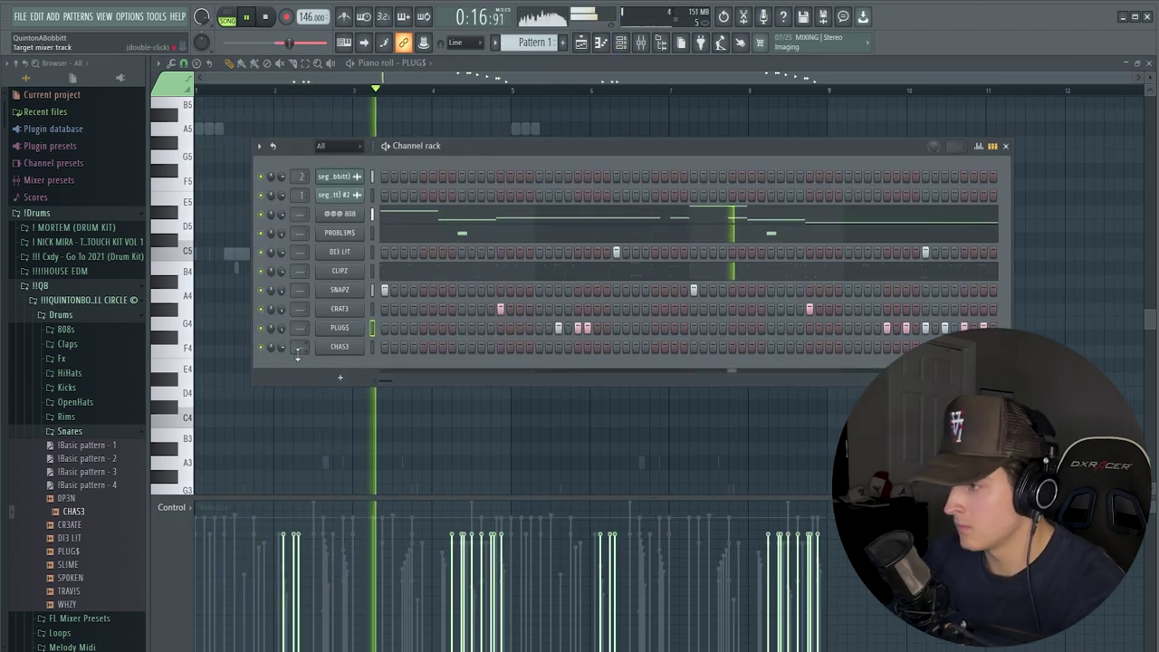
{"action": "right_click", "coordinate": [357, 346]}
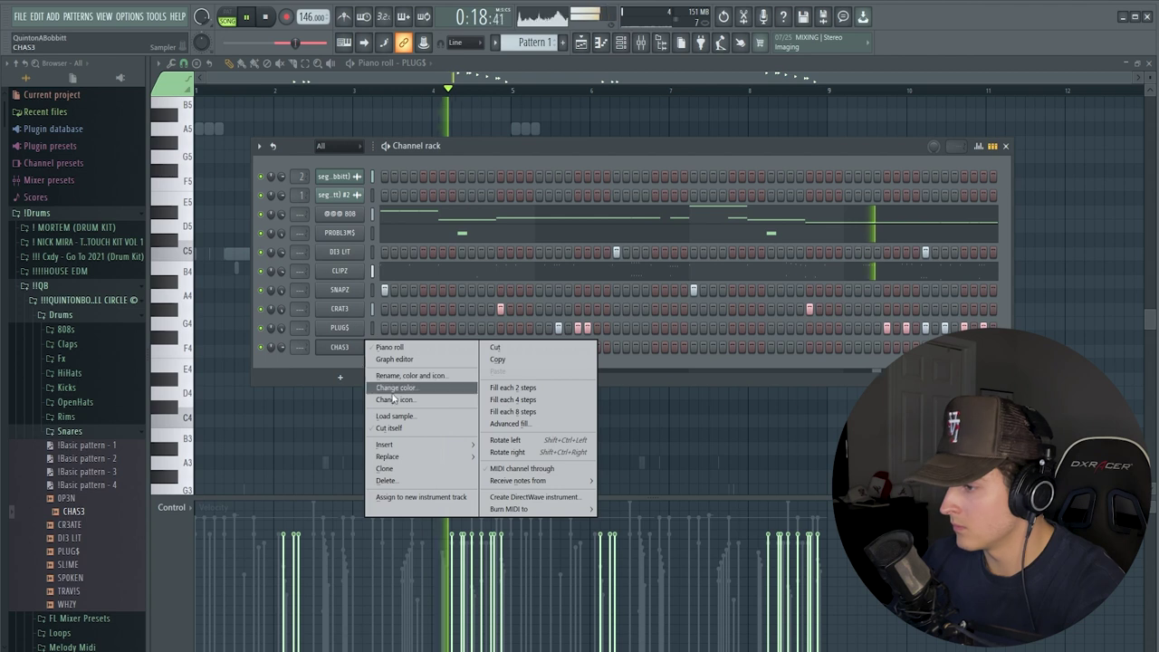
{"action": "left_click", "coordinate": [402, 481]}
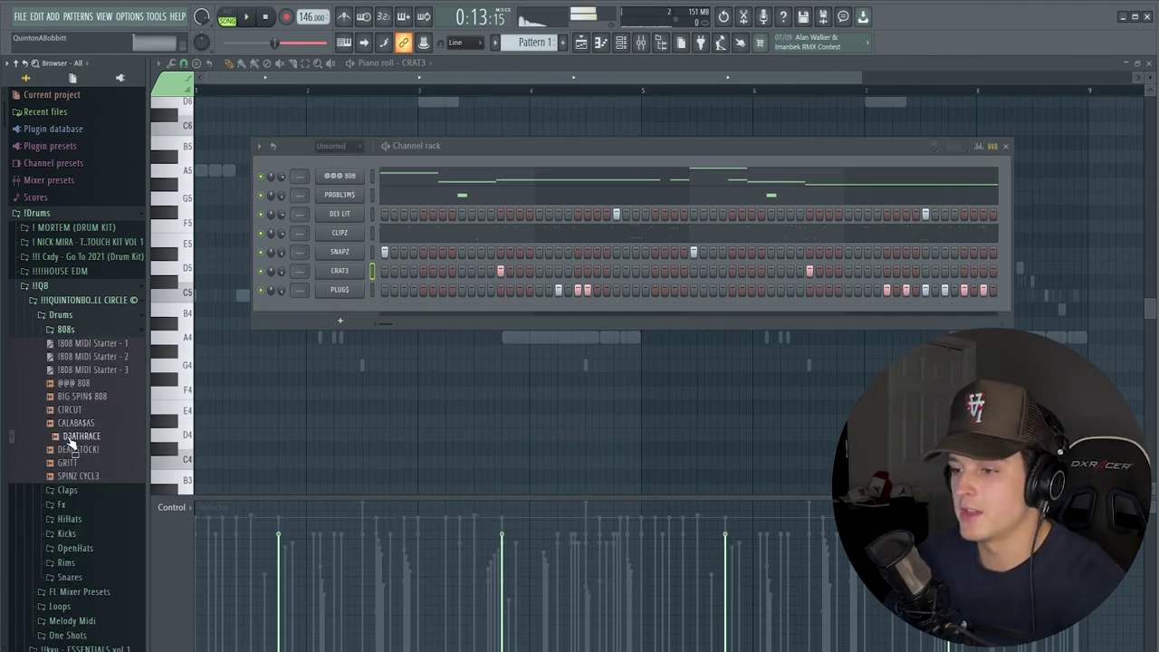
Add the D3ATHRACE 808 as a channel below @@@ 808 and enable its volume envelope with hold at maximum.
{"action": "left_click_drag", "start_coordinate": [322, 192], "coordinate": [324, 201]}
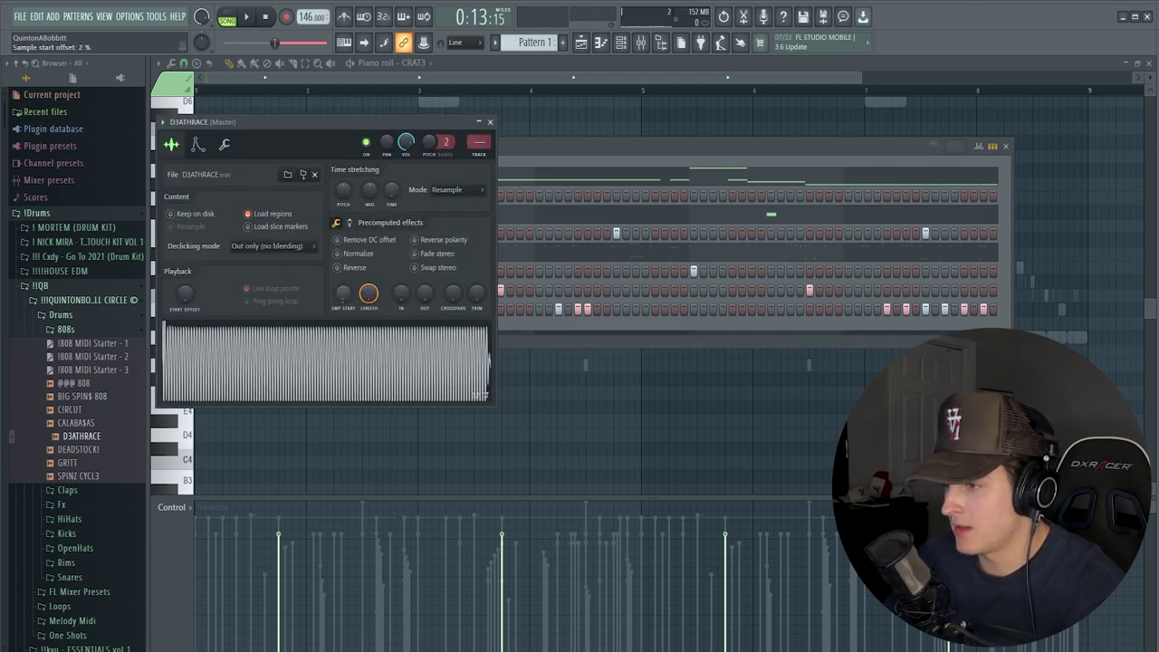
{"action": "left_click", "coordinate": [197, 144]}
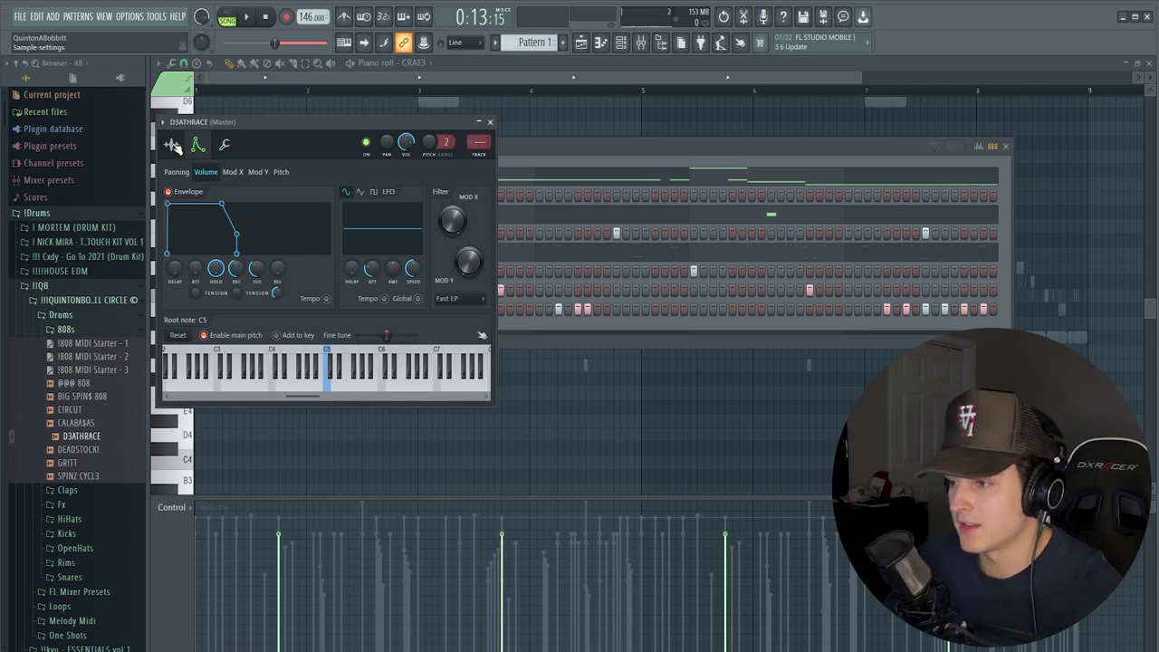
{"action": "left_click", "coordinate": [172, 145]}
{"action": "left_click", "coordinate": [490, 122]}
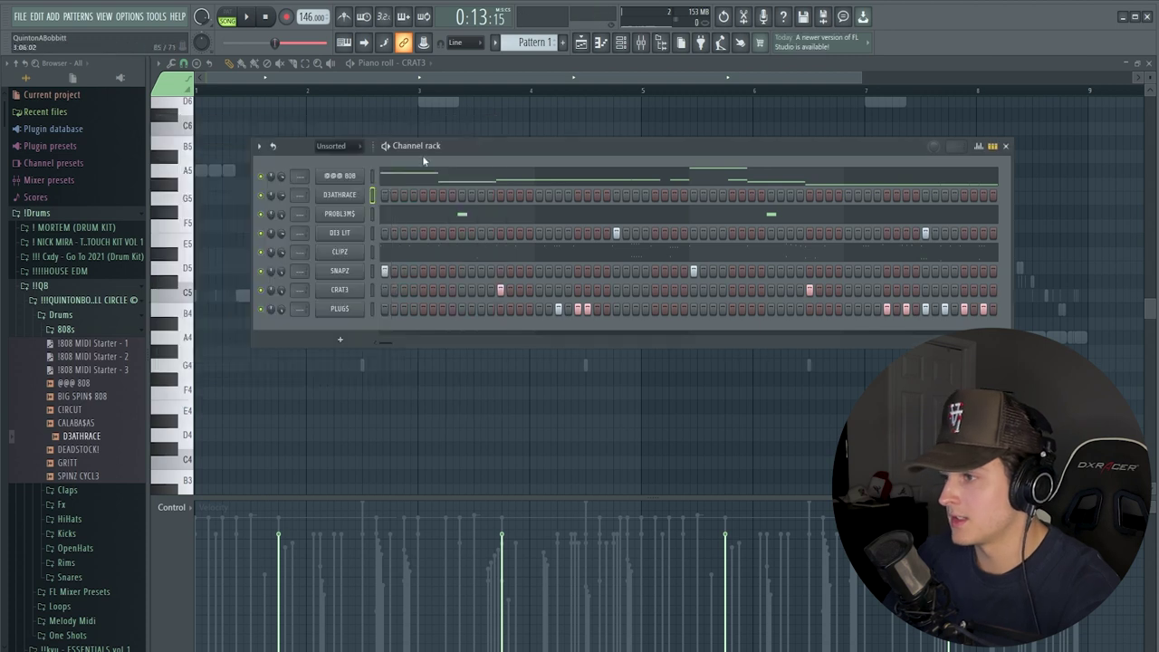
Delete the three D5 notes of bars 1 and 2 from @@@ 808 and recreate them with the same rhythm on D3ATHRACE.
{"action": "left_click", "coordinate": [410, 179]}
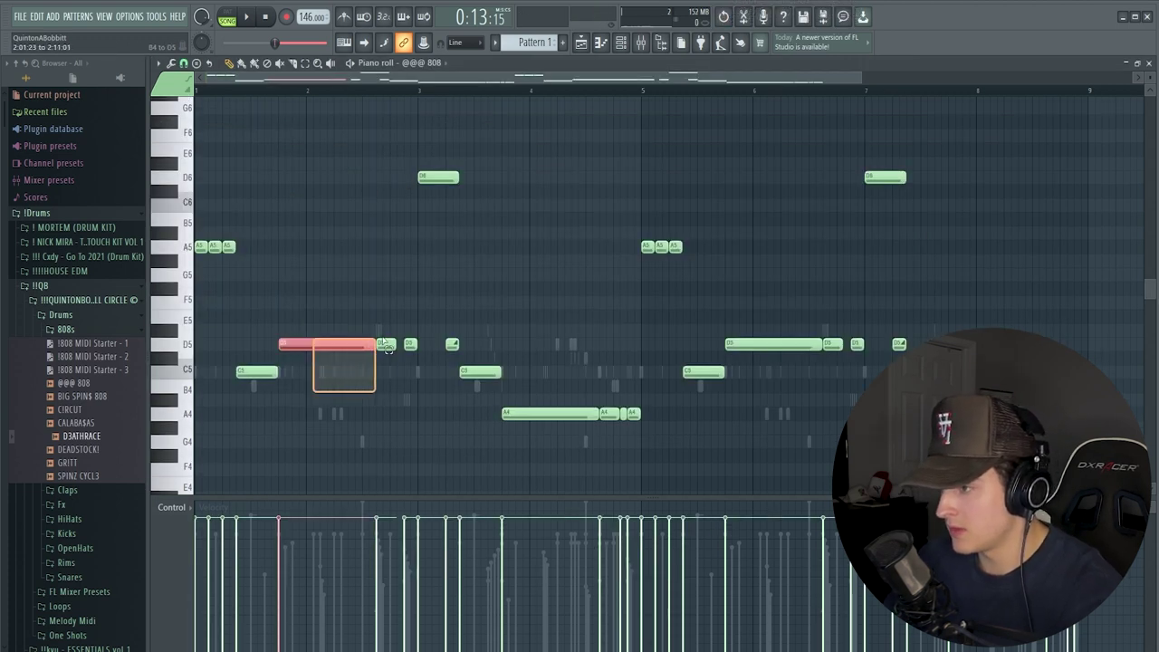
{"action": "left_click_drag", "start_coordinate": [409, 328], "coordinate": [410, 329]}
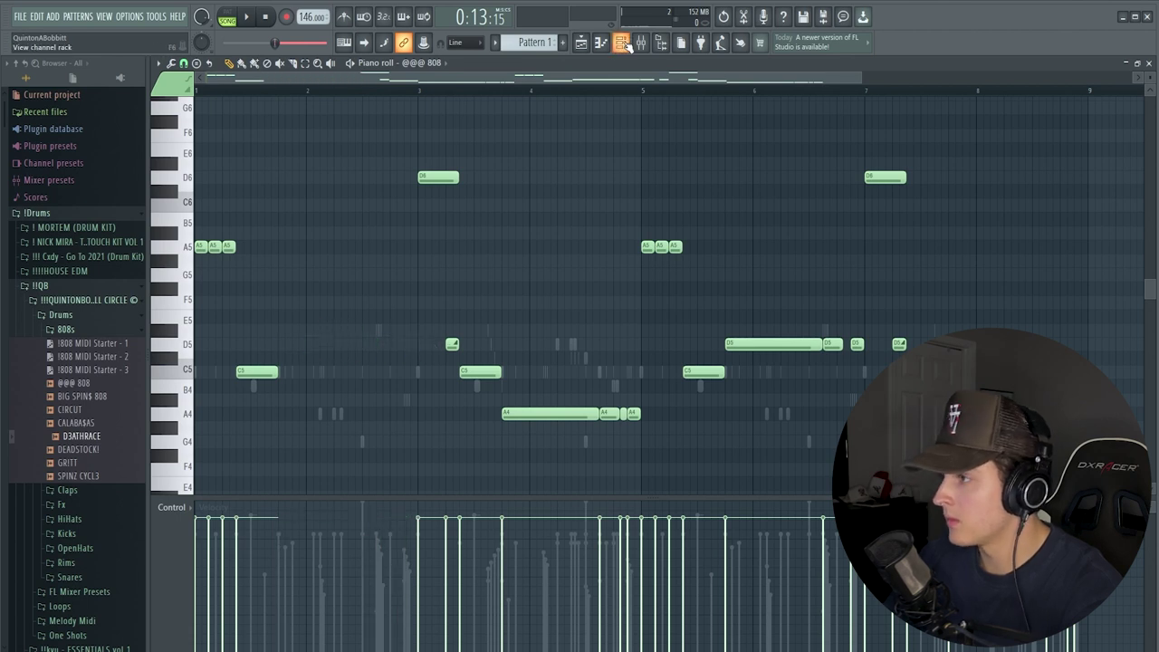
{"action": "left_click", "coordinate": [623, 44]}
{"action": "right_click", "coordinate": [371, 181]}
{"action": "left_click", "coordinate": [387, 196]}
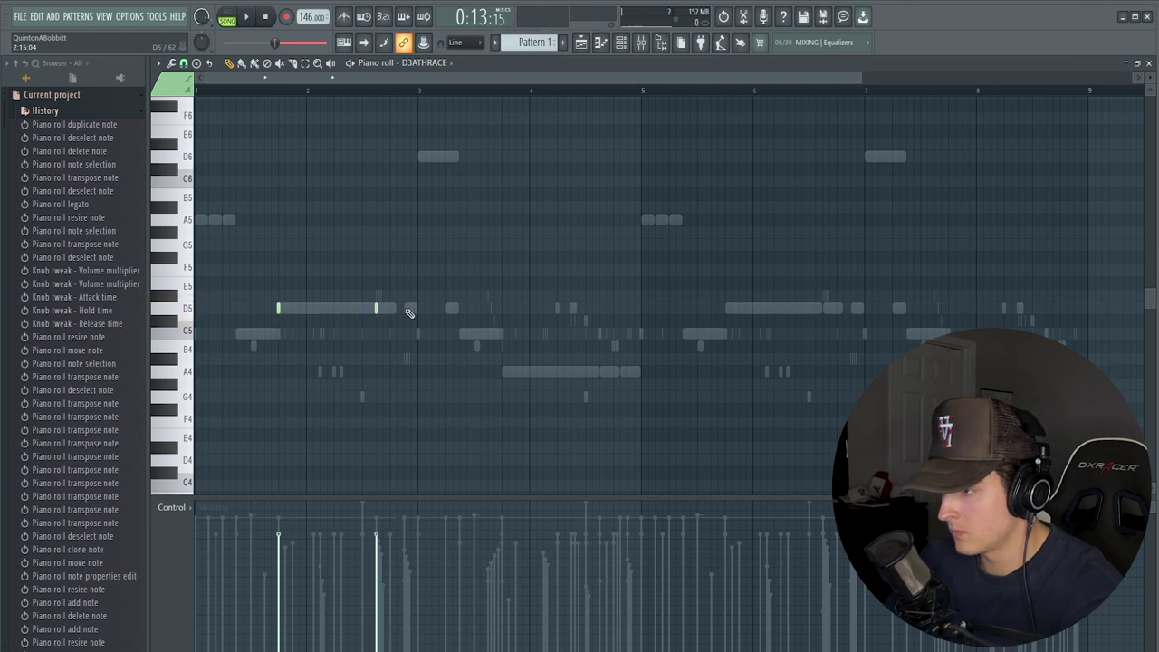
{"action": "key", "text": "ctrl+l"}
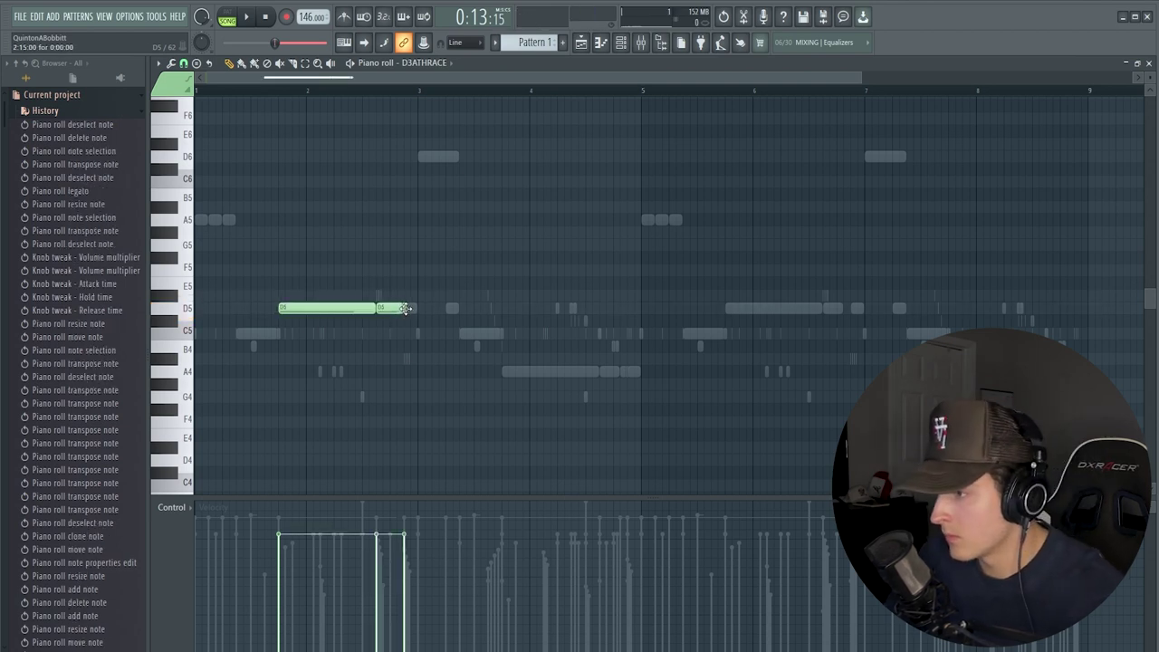
{"action": "left_click", "coordinate": [408, 309]}
{"action": "right_click", "coordinate": [409, 310]}
{"action": "left_click_drag", "start_coordinate": [407, 308], "coordinate": [419, 309]}
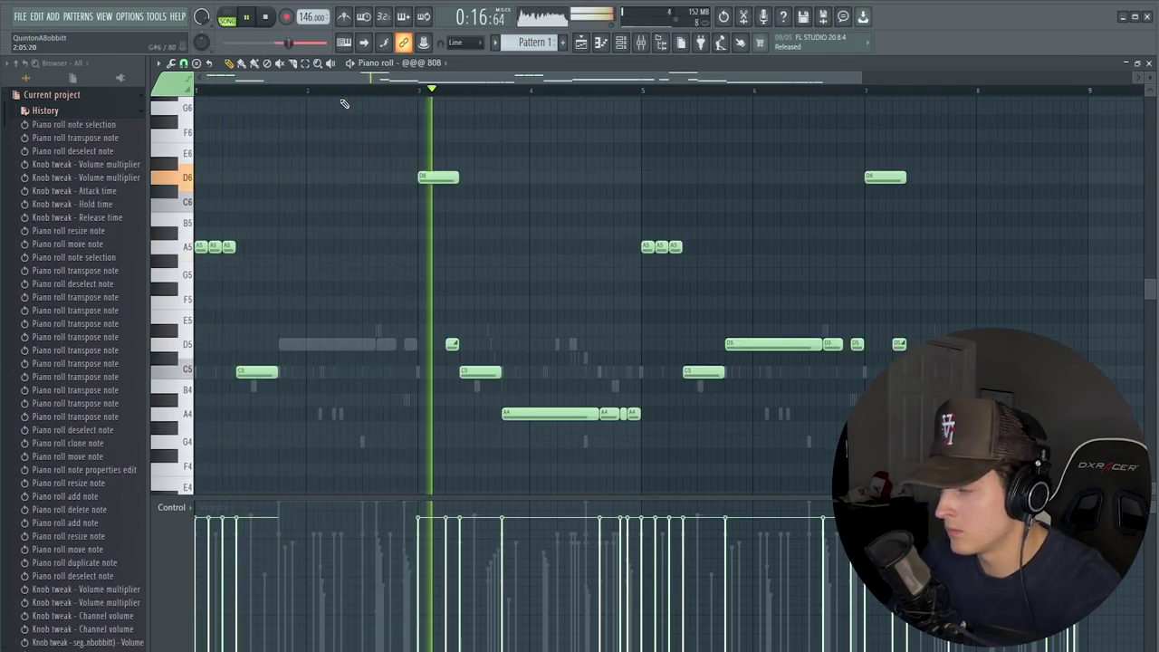
Give D3ATHRACE an A5 note at the end of bar 4 with a short slide note up to A6 at its start.
{"action": "key", "text": "space"}
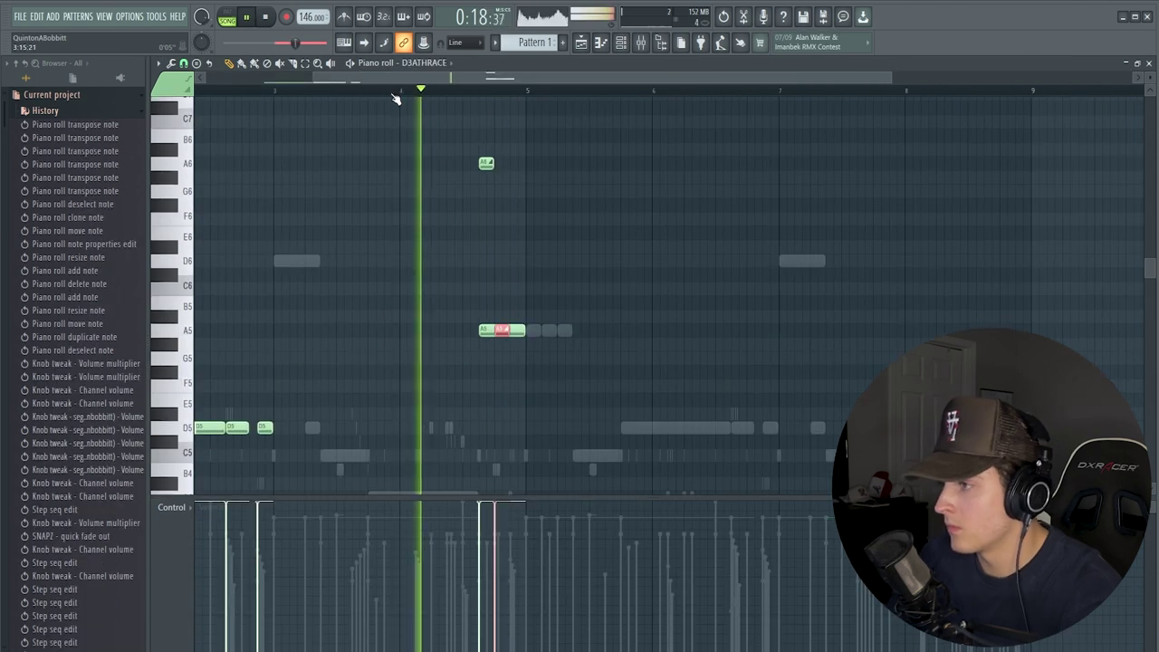
{"action": "key", "text": "space"}
{"action": "key", "text": "space"}
{"action": "key", "text": "space"}
{"action": "key", "text": "space"}
{"action": "left_click_drag", "start_coordinate": [491, 163], "coordinate": [485, 163]}
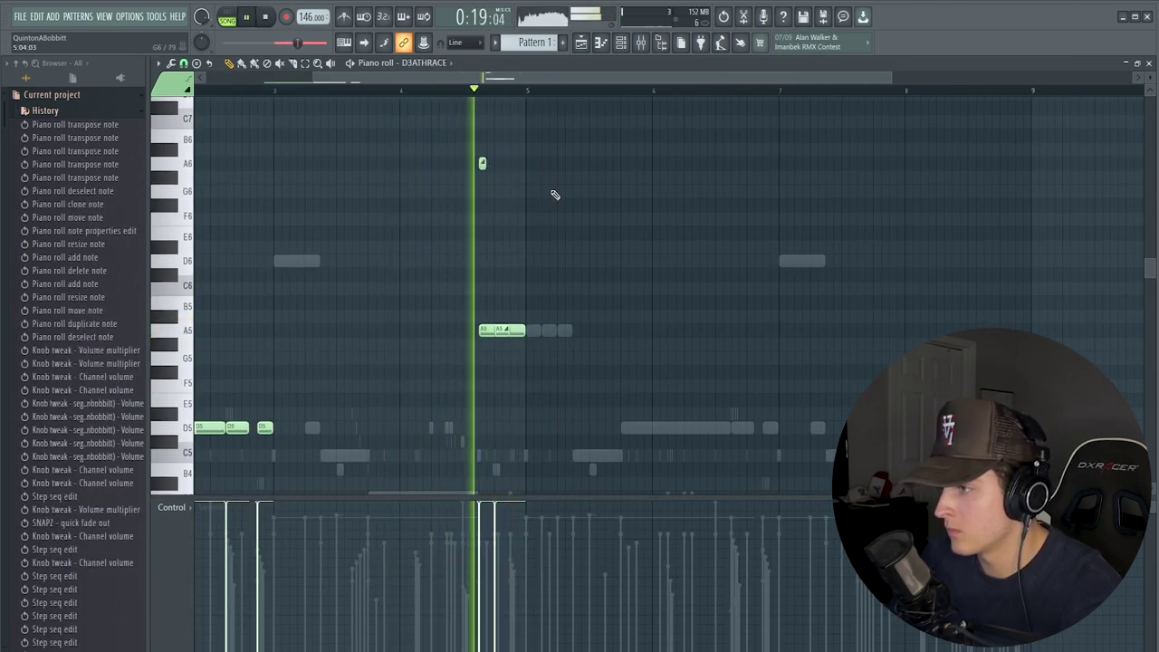
{"action": "key", "text": "space"}
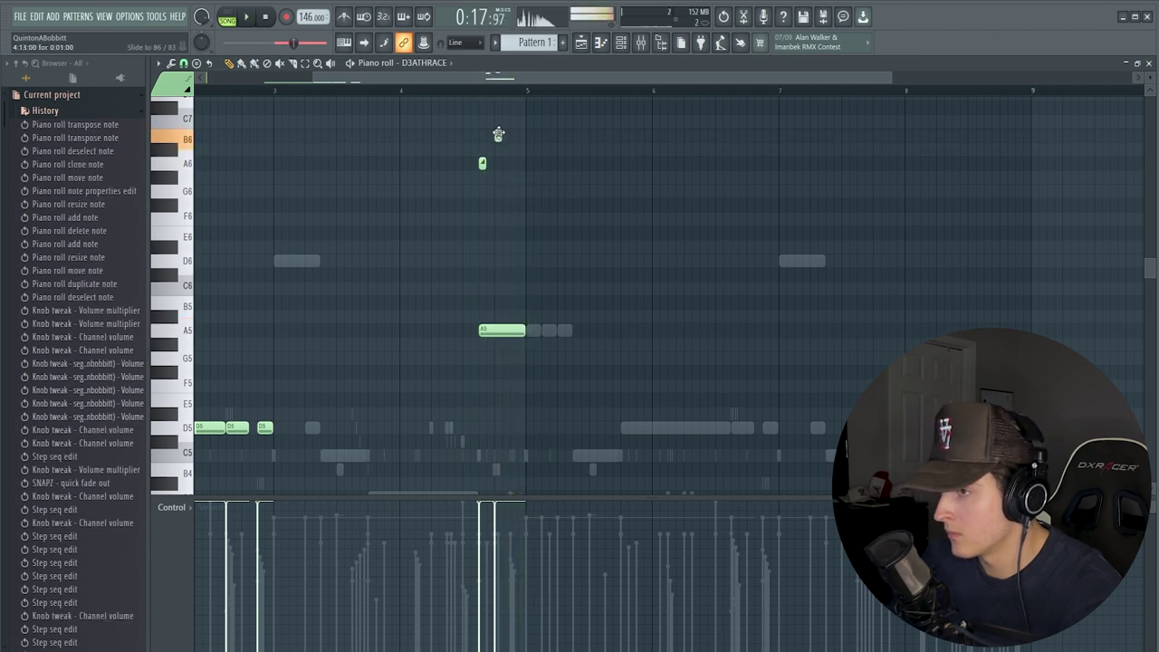
Extend the slide sequence over D3ATHRACE's A5 note in bar 4 with short slides to A5, C7 and C6.
{"action": "key", "text": "space"}
{"action": "left_click", "coordinate": [499, 121]}
{"action": "mouse_move", "coordinate": [477, 181]}
{"action": "left_mouse_down", "text": "ctrl"}
{"action": "mouse_move", "coordinate": [500, 130]}
{"action": "mouse_move", "coordinate": [490, 165]}
{"action": "left_mouse_up", "text": "ctrl"}
{"action": "key", "text": "ctrl+Down"}
{"action": "scroll", "coordinate": [495, 168], "scroll_direction": "up", "scroll_amount": 1}
{"action": "key", "text": "space"}
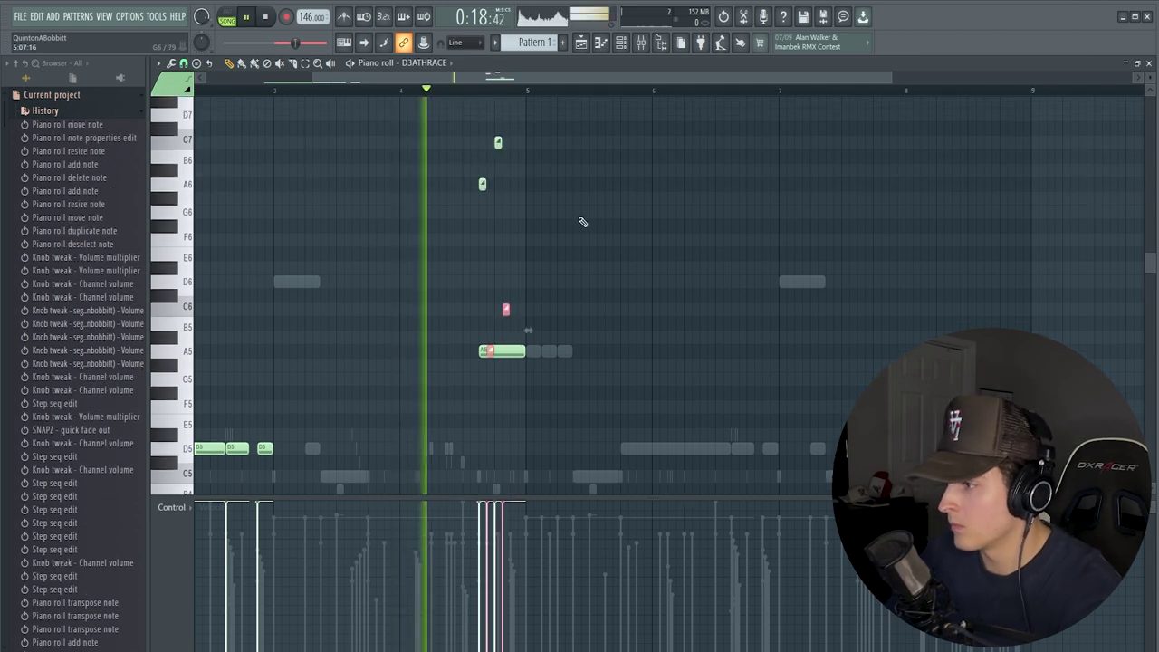
Repeat the D3ATHRACE phrase in bars 5 to 8 and delete the @@@ 808 notes that it replaces.
{"action": "key", "text": "ctrl+d"}
{"action": "left_click_drag", "start_coordinate": [505, 328], "coordinate": [504, 203]}
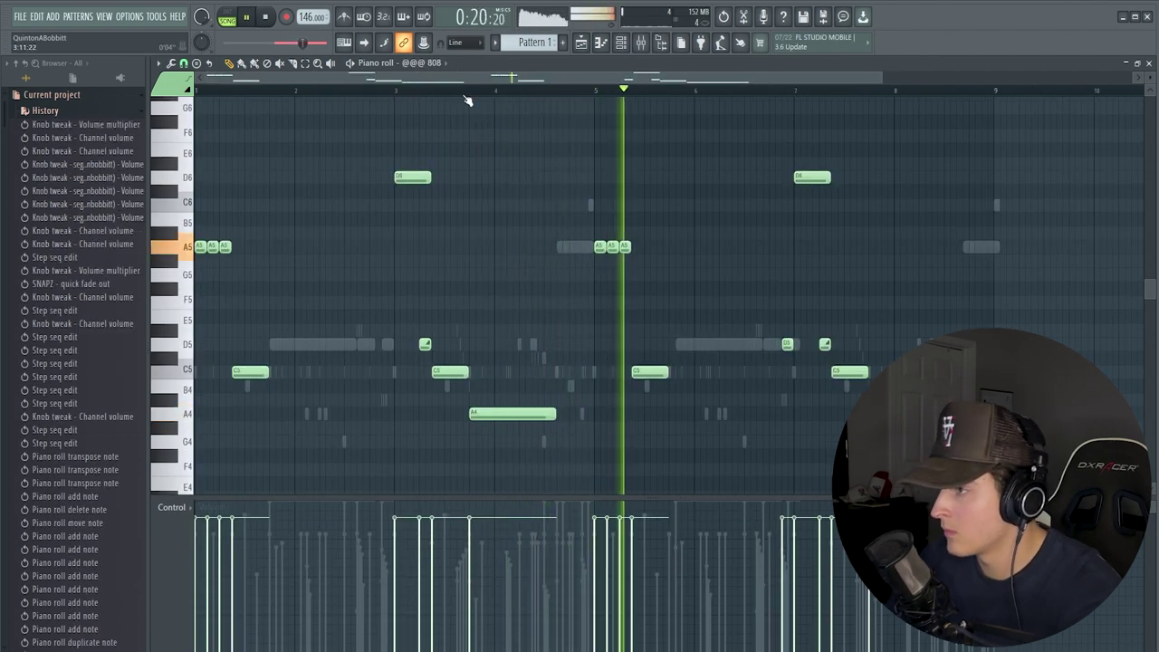
{"action": "scroll", "coordinate": [465, 99], "scroll_direction": "down", "scroll_amount": 2}
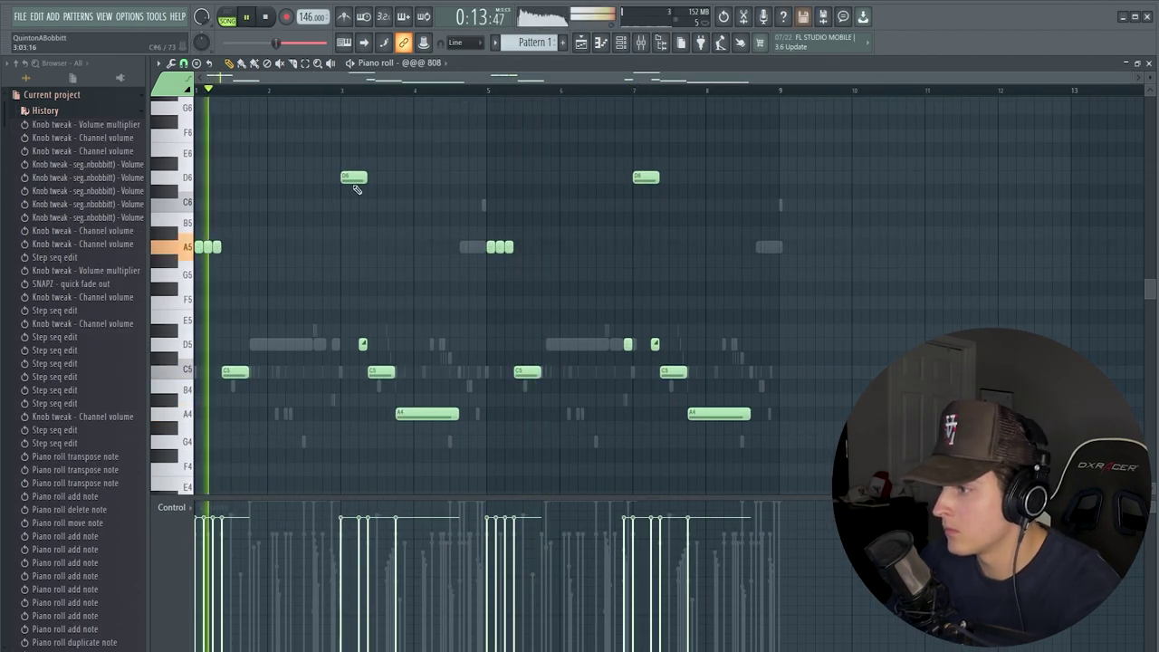
Align the repeated D3ATHRACE phrase with the bars and raise its last two notes in bar 6 to D6.
{"action": "key", "text": "F6"}
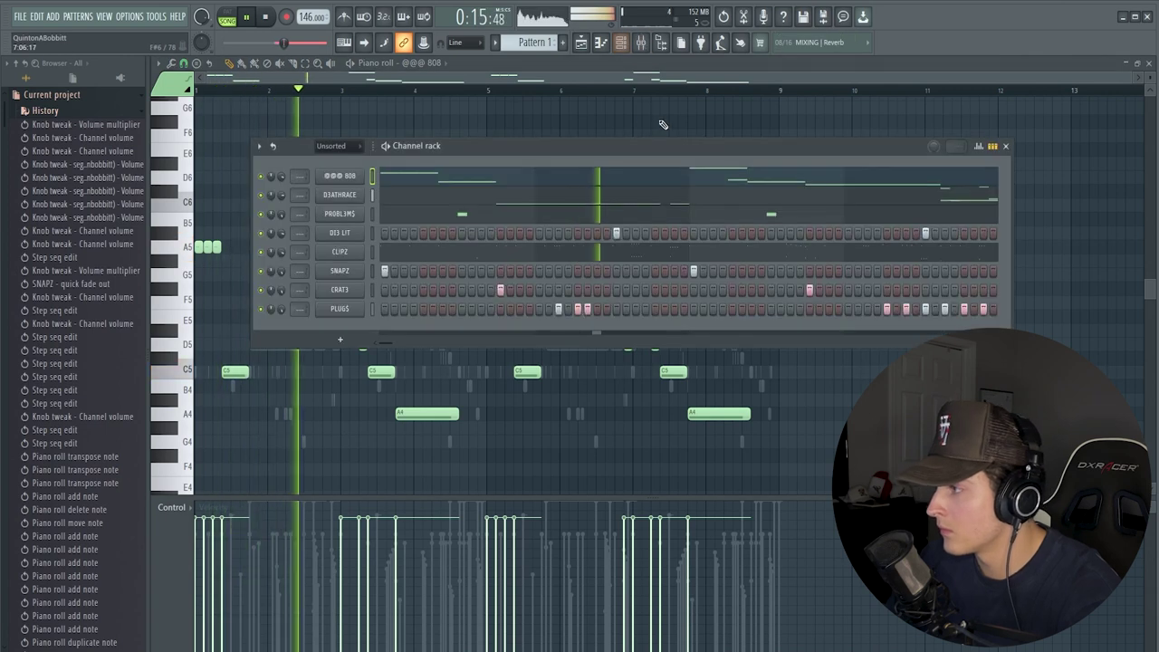
{"action": "left_click", "coordinate": [623, 205]}
{"action": "left_click_drag", "start_coordinate": [1022, 96], "coordinate": [621, 482]}
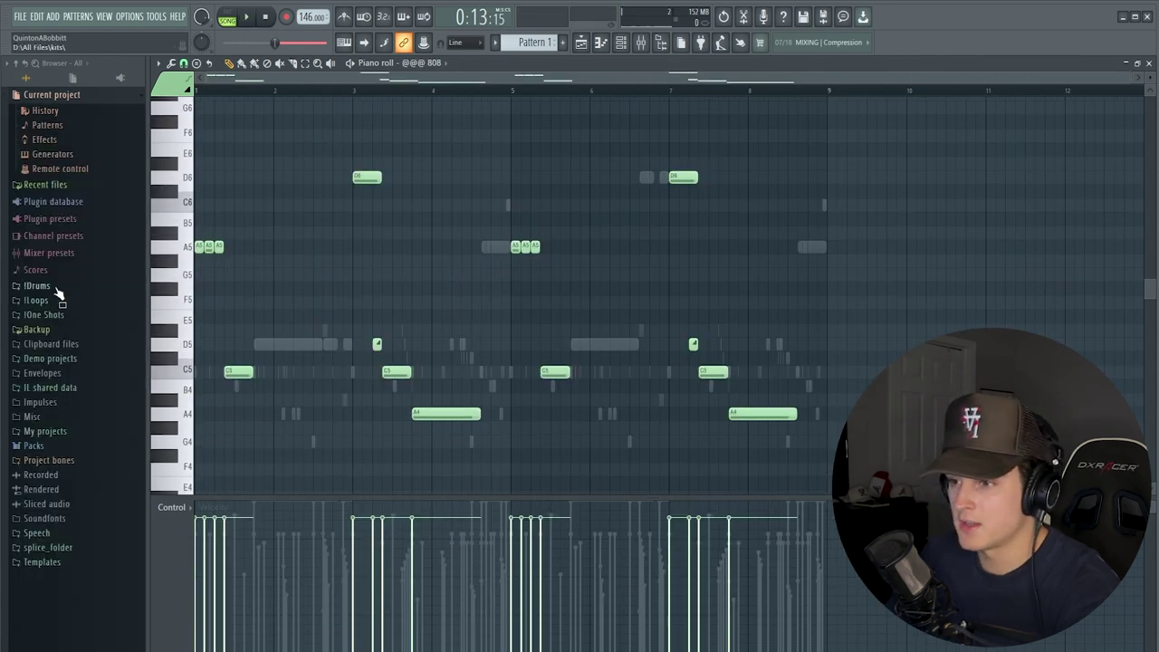
Add the ST3AL kick from the Kicks folder as a channel above @@@ 808.
{"action": "left_click", "coordinate": [38, 285]}
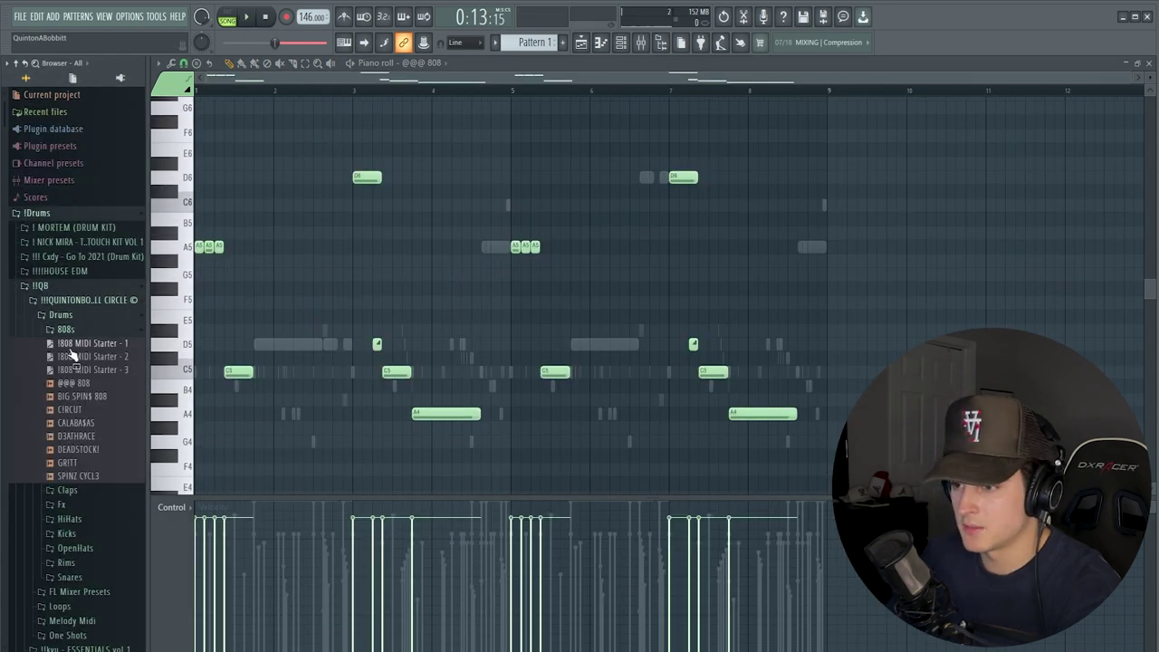
{"action": "left_click", "coordinate": [67, 388]}
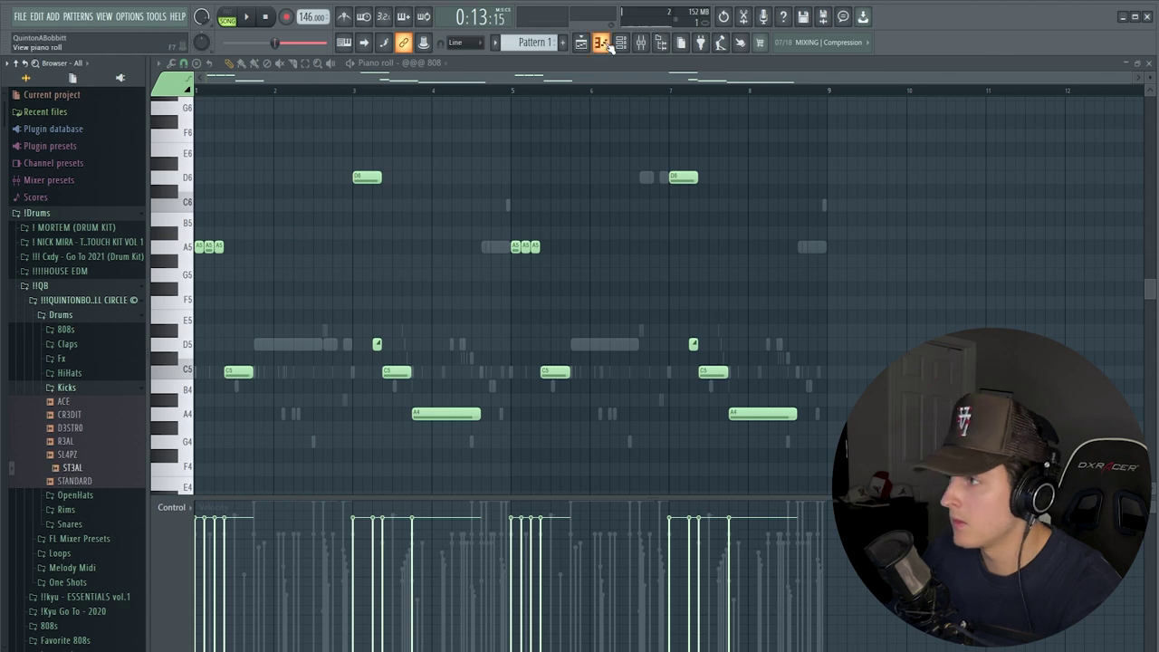
{"action": "key", "text": "F6"}
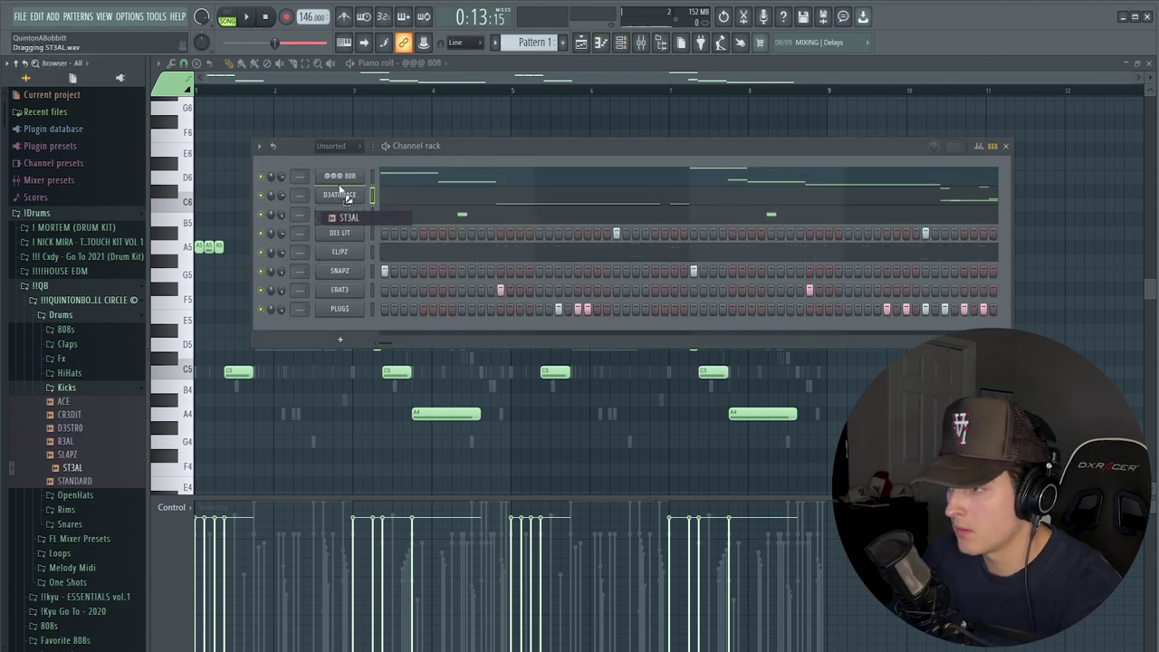
{"action": "left_click_drag", "start_coordinate": [345, 167], "coordinate": [345, 173]}
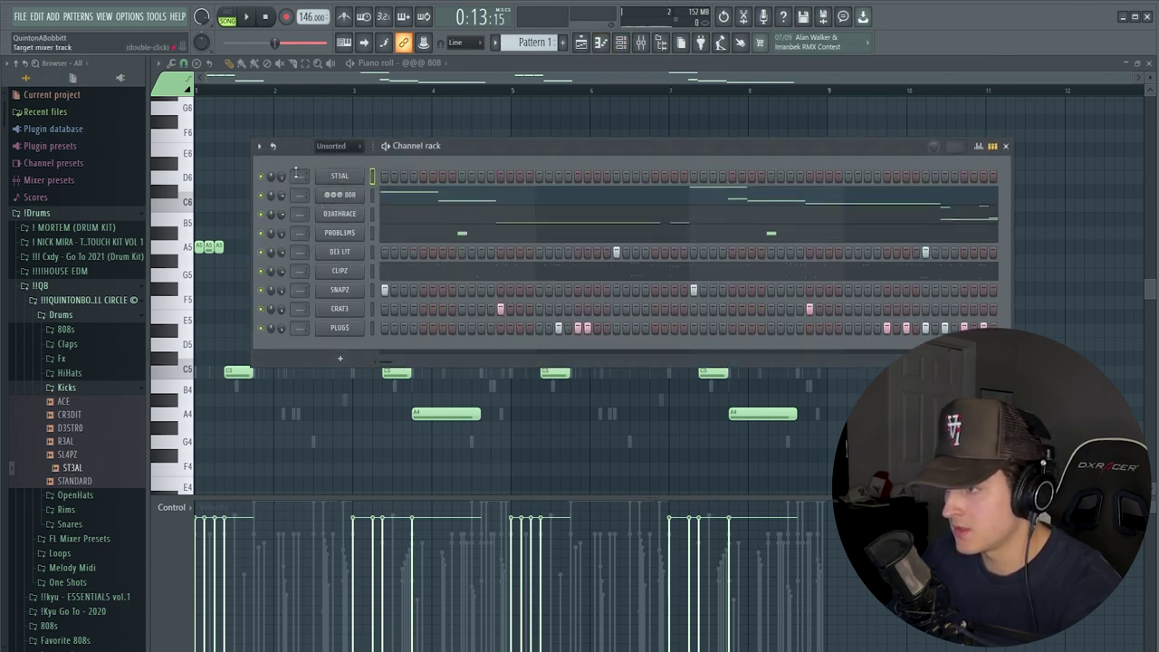
Place ST3AL kicks on steps 1, 13, 31, 33, 59 and 62 while the pattern plays.
{"action": "key", "text": "space"}
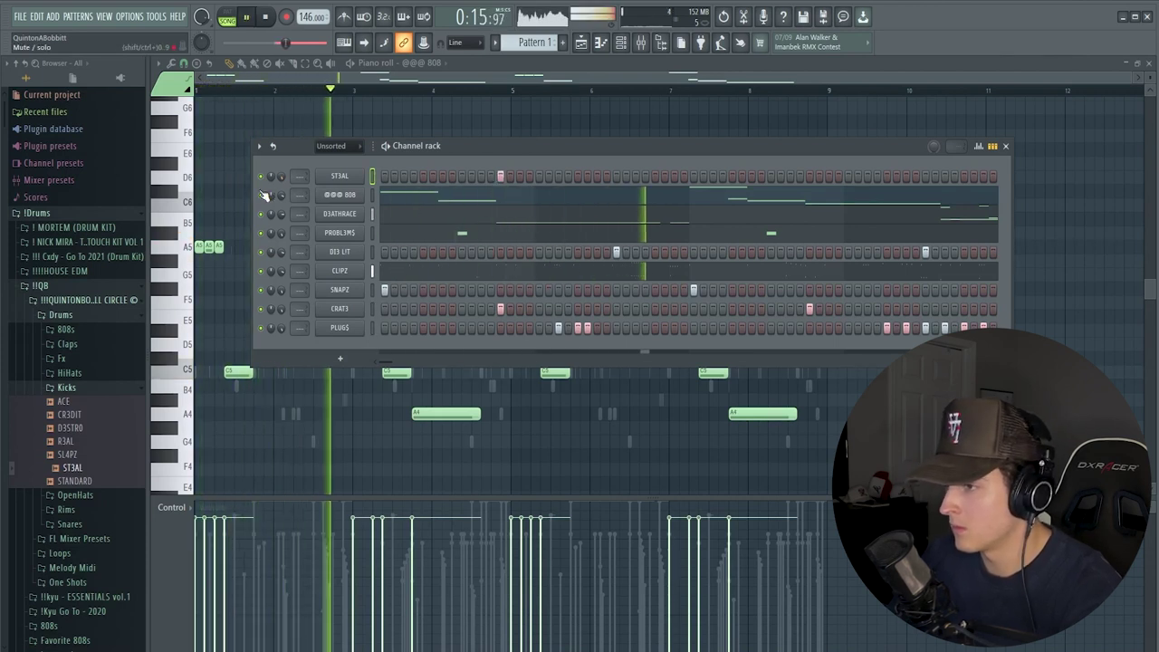
{"action": "key", "text": "space"}
{"action": "left_click", "coordinate": [385, 176]}
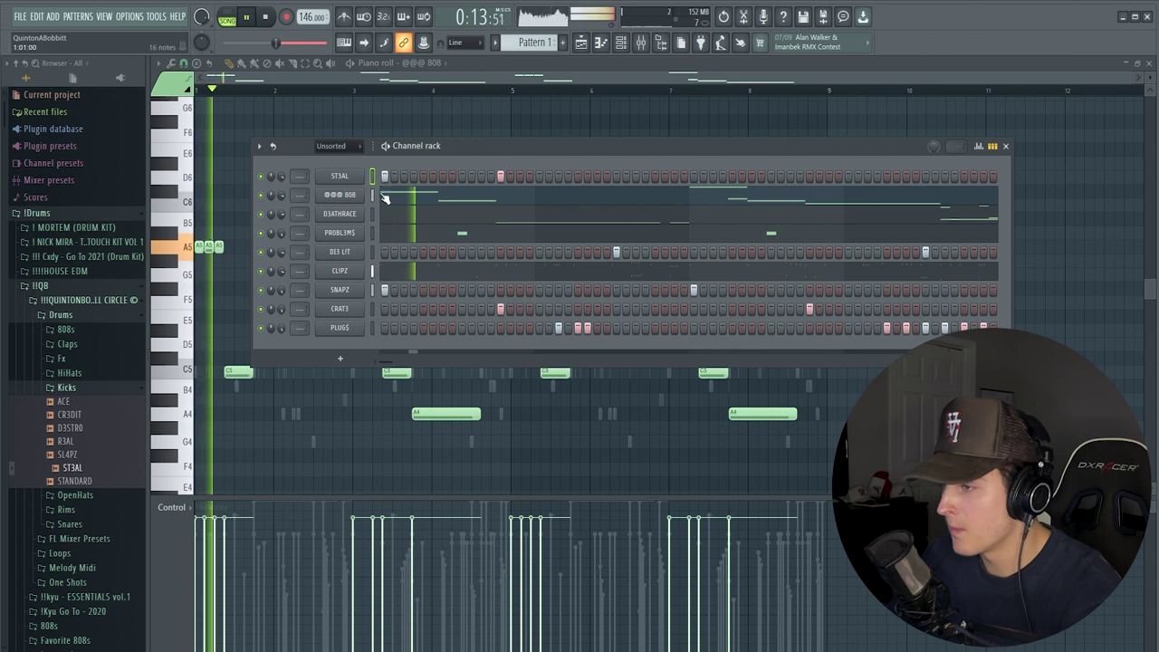
{"action": "key", "text": "space"}
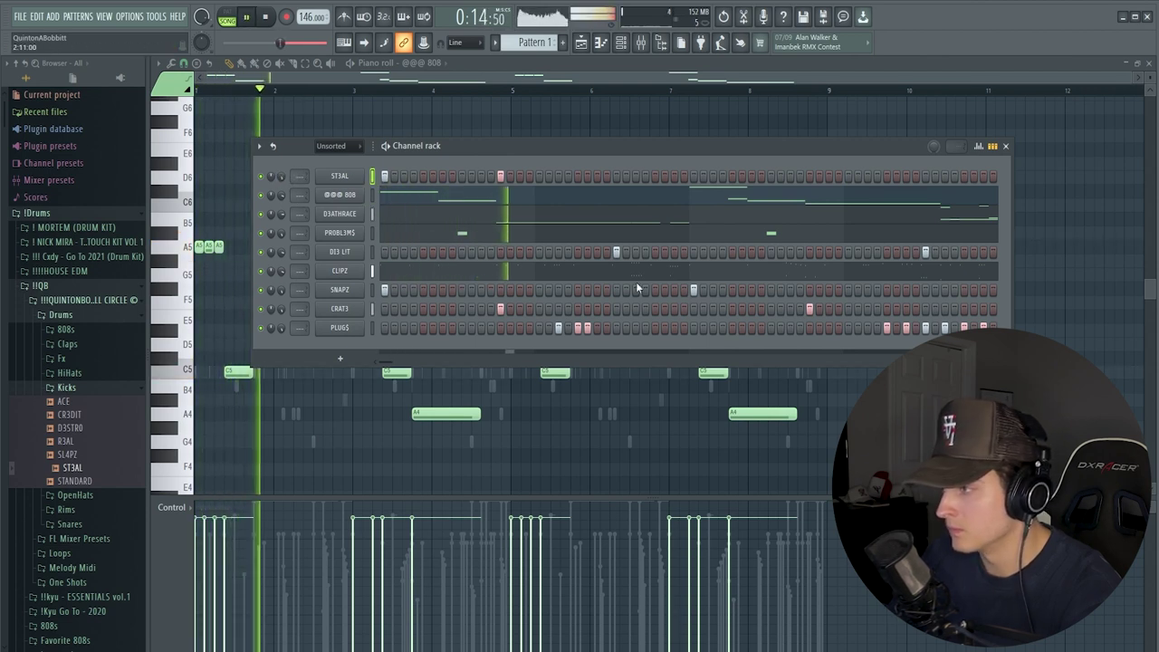
{"action": "left_click", "coordinate": [674, 176]}
{"action": "left_click", "coordinate": [694, 176]}
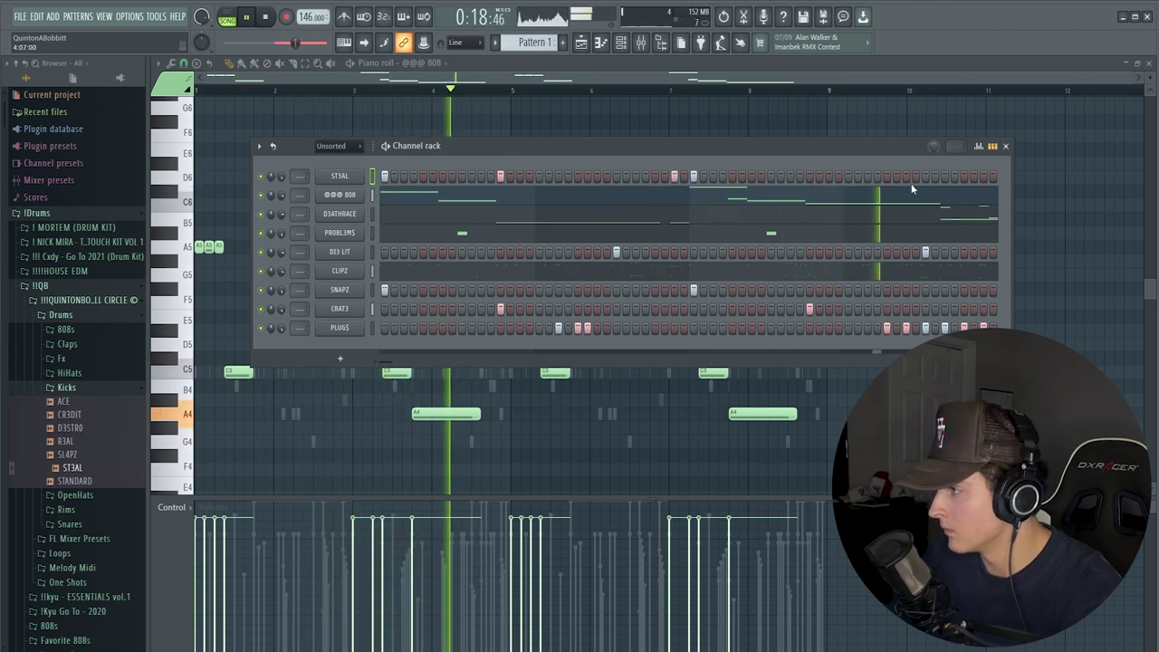
{"action": "left_click", "coordinate": [944, 177]}
{"action": "left_click", "coordinate": [974, 177]}
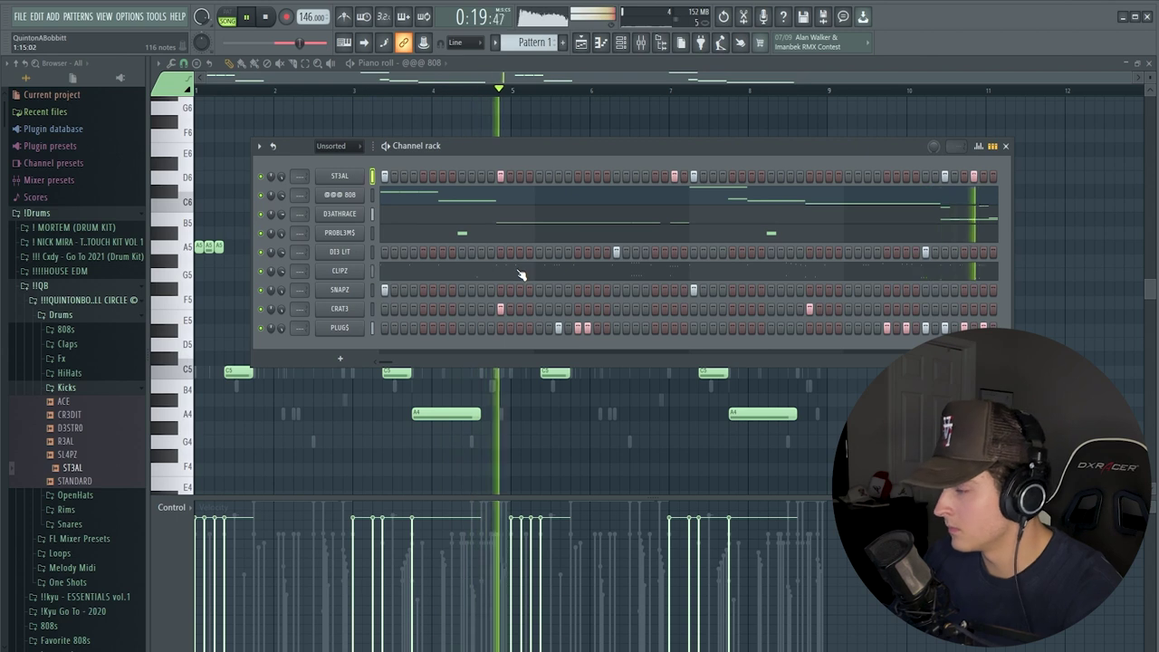
Stop playback and route the selected rack channels to separate mixer tracks starting at insert 6 with the R3AL kick.
{"action": "key", "text": "space"}
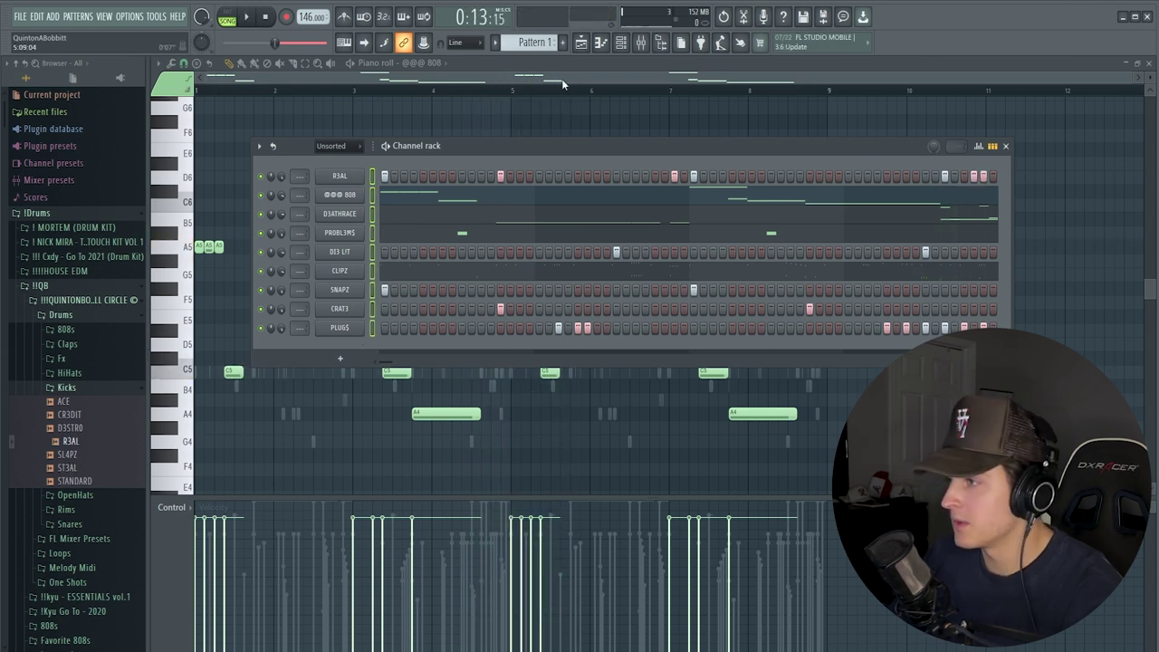
{"action": "left_click", "coordinate": [641, 43]}
{"action": "left_click", "coordinate": [464, 208]}
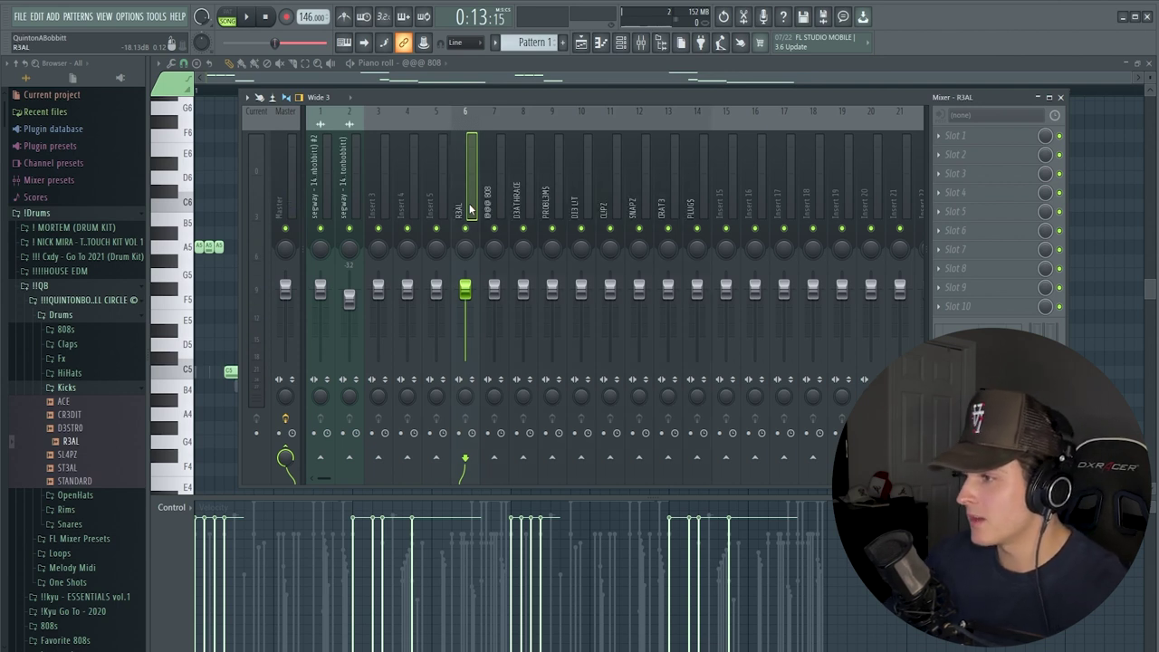
Lower the D3ATHRACE mixer track to -1.1 dB while comparing the kick and 808 levels during playback.
{"action": "key", "text": "space"}
{"action": "left_click", "coordinate": [498, 192]}
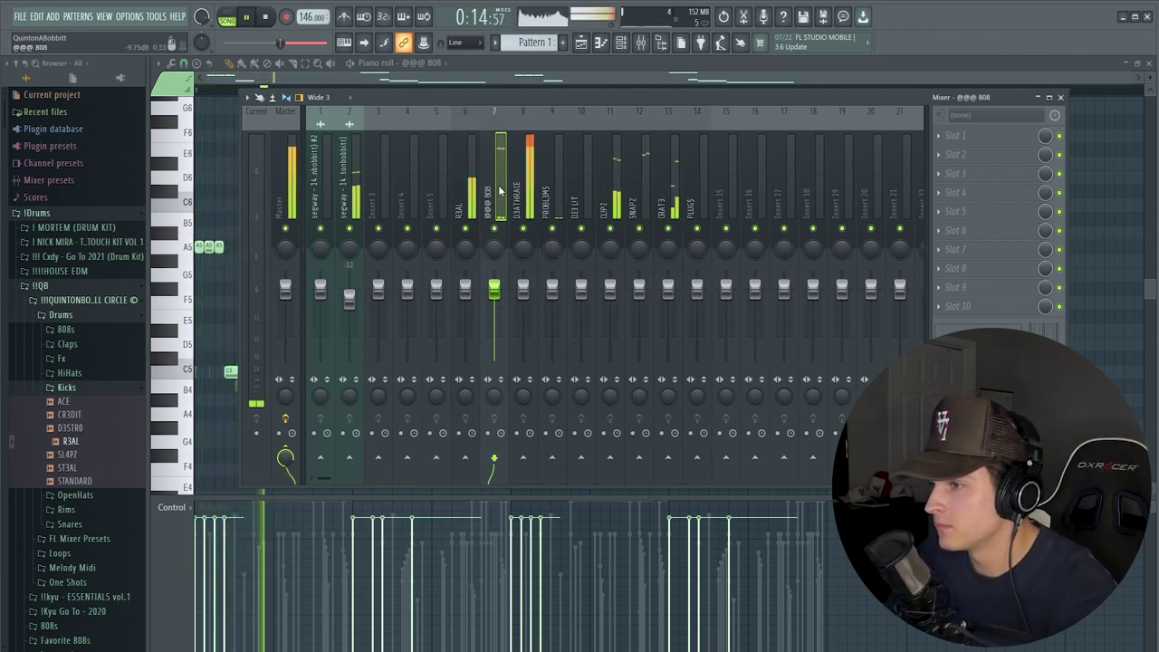
{"action": "left_click", "coordinate": [518, 195]}
{"action": "left_click_drag", "start_coordinate": [522, 291], "coordinate": [522, 295]}
{"action": "left_click", "coordinate": [501, 199]}
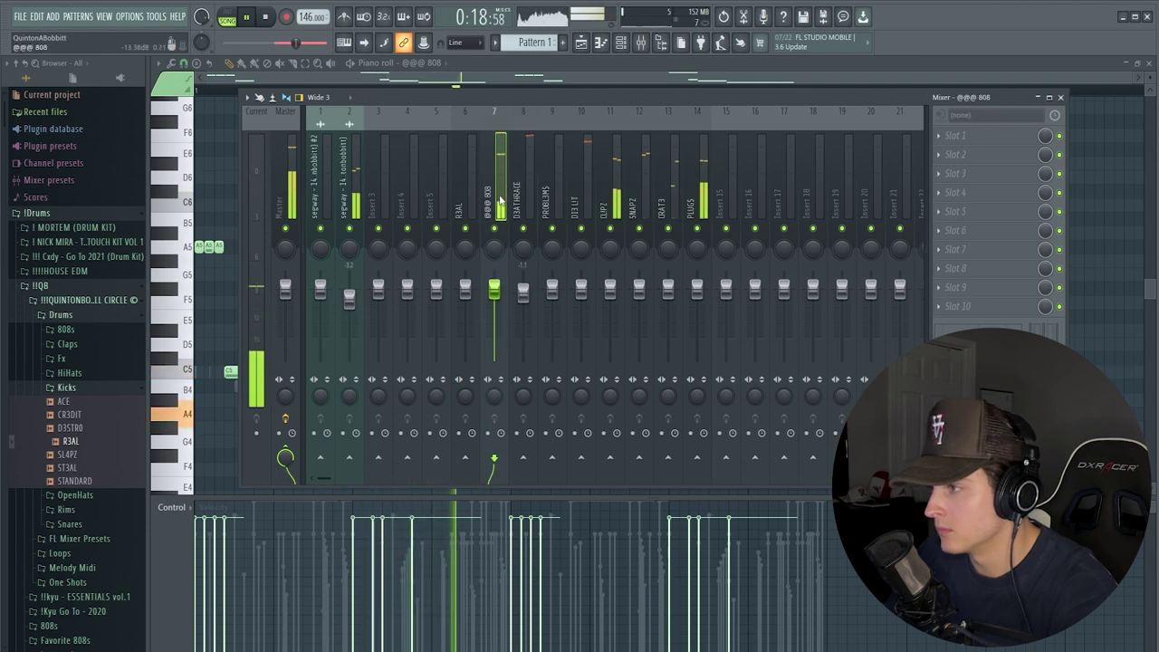
{"action": "left_click", "coordinate": [485, 79]}
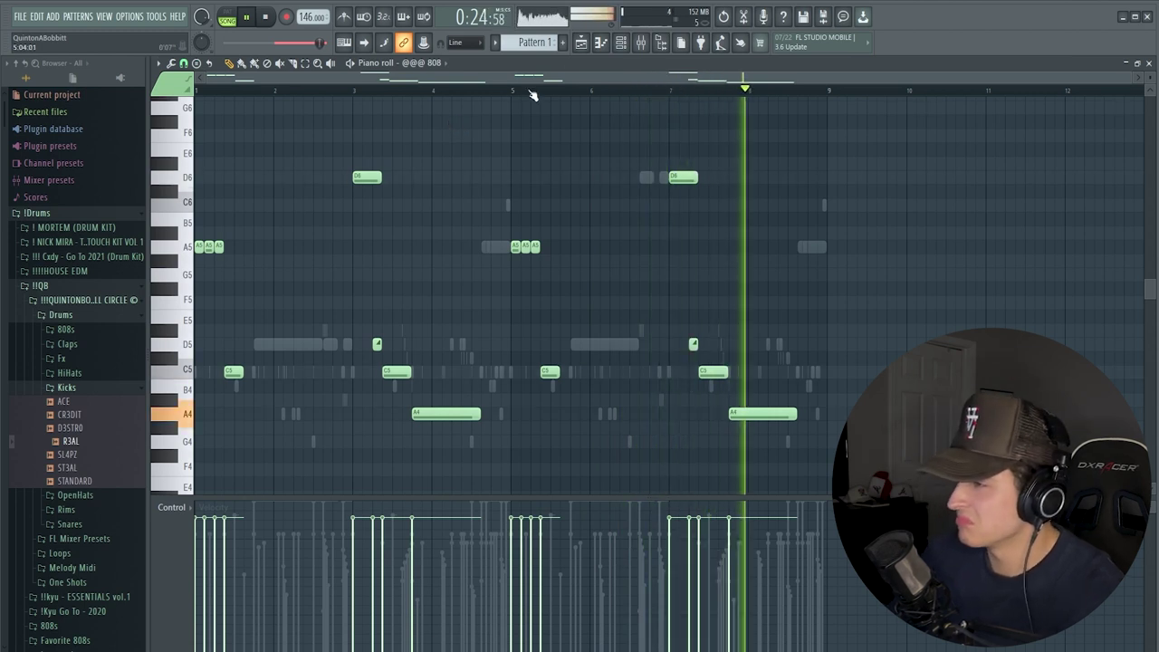
Split Pattern 1 by channel into clips on playlist tracks 4 to 12 from bar 9 and extend the shorter PR0BL3M$, SNAPZ and CRAT3 clips to bar 17.
{"action": "key", "text": "space"}
{"action": "key", "text": "F5"}
{"action": "left_click", "coordinate": [164, 88]}
{"action": "right_click", "coordinate": [594, 231]}
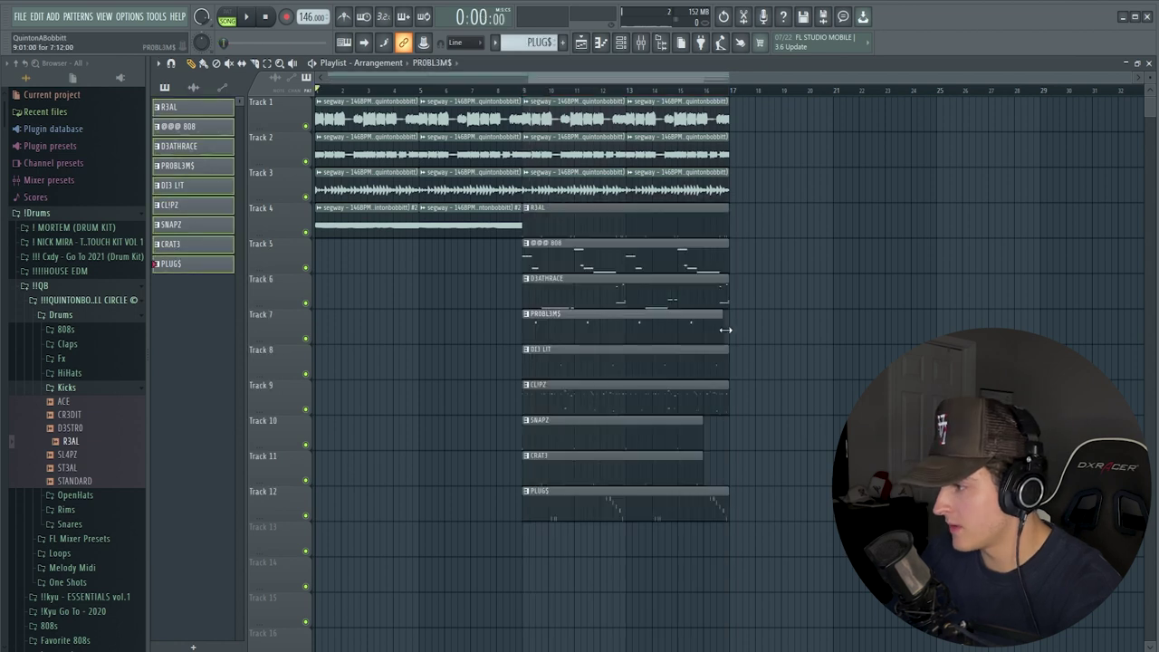
{"action": "left_click_drag", "start_coordinate": [708, 422], "coordinate": [706, 462]}
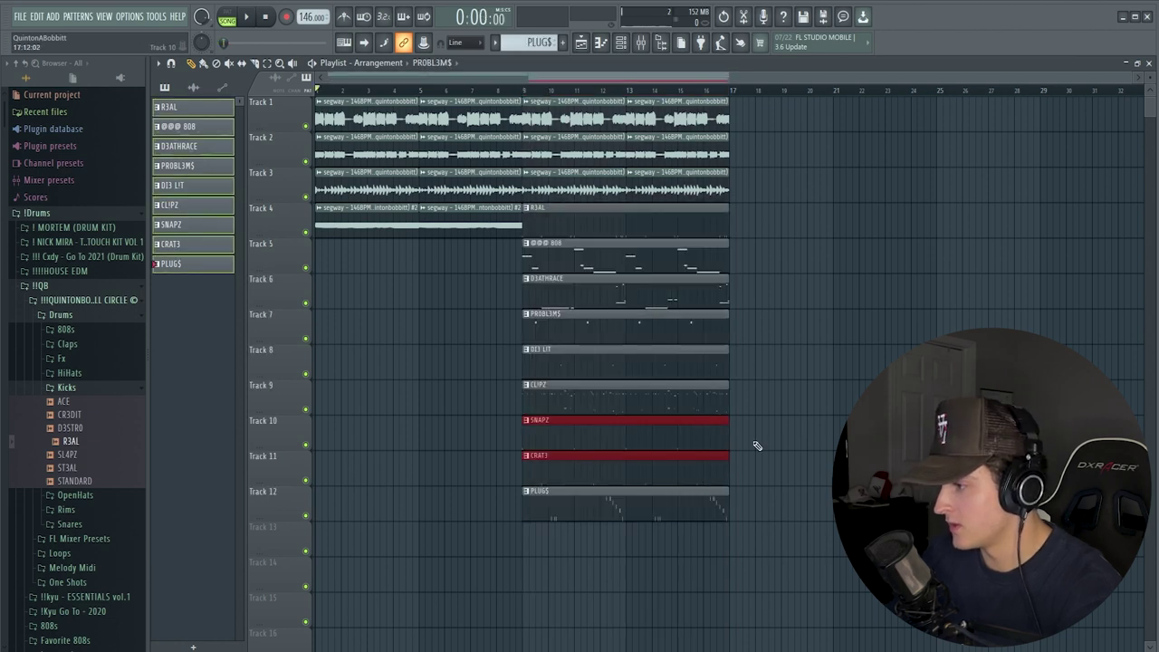
Load SoundShifter Pitch Stereo in the first effect slot of melody mixer track 2 and transpose it down 12 semitones.
{"action": "left_click", "coordinate": [640, 42]}
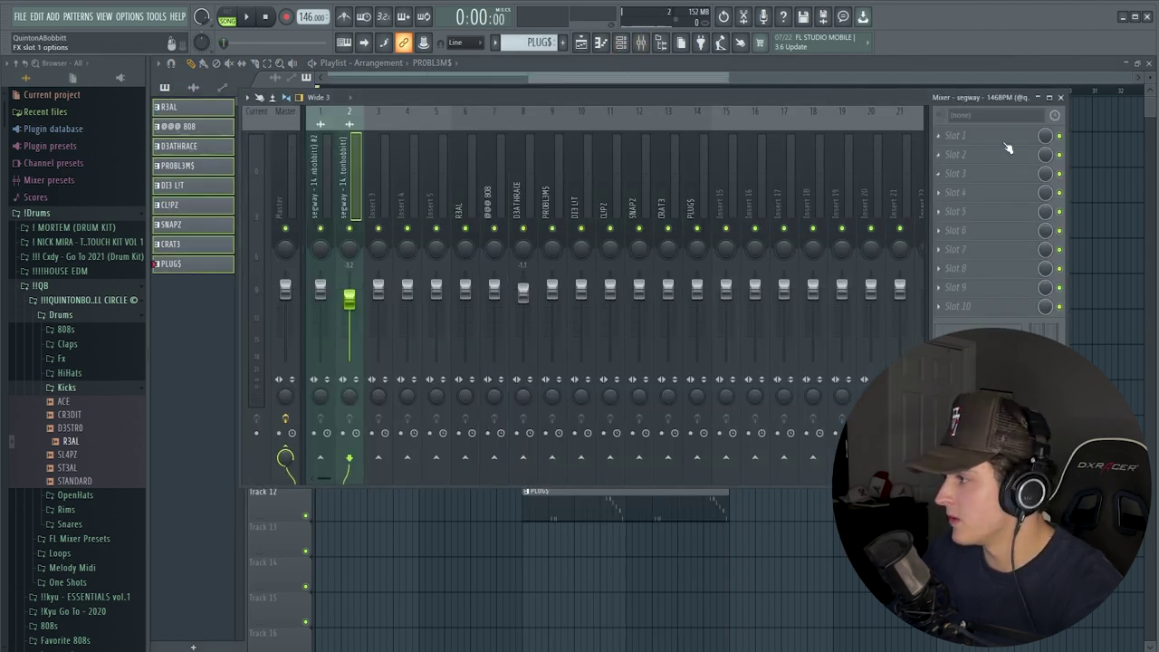
{"action": "left_click", "coordinate": [965, 172]}
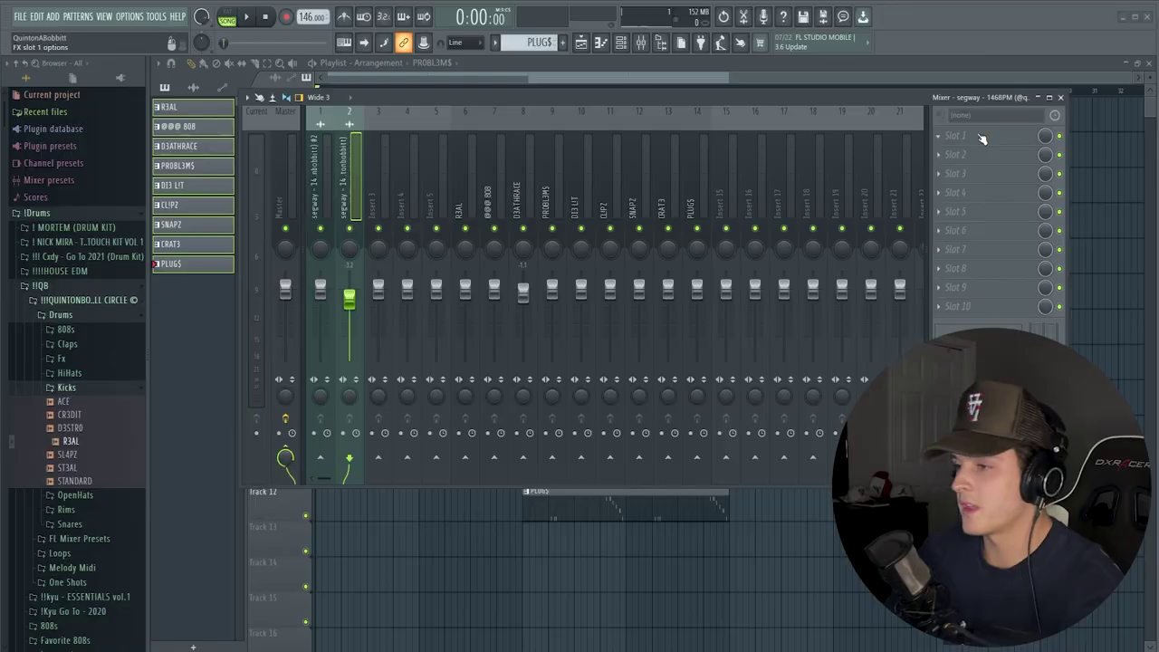
{"action": "left_click", "coordinate": [980, 136]}
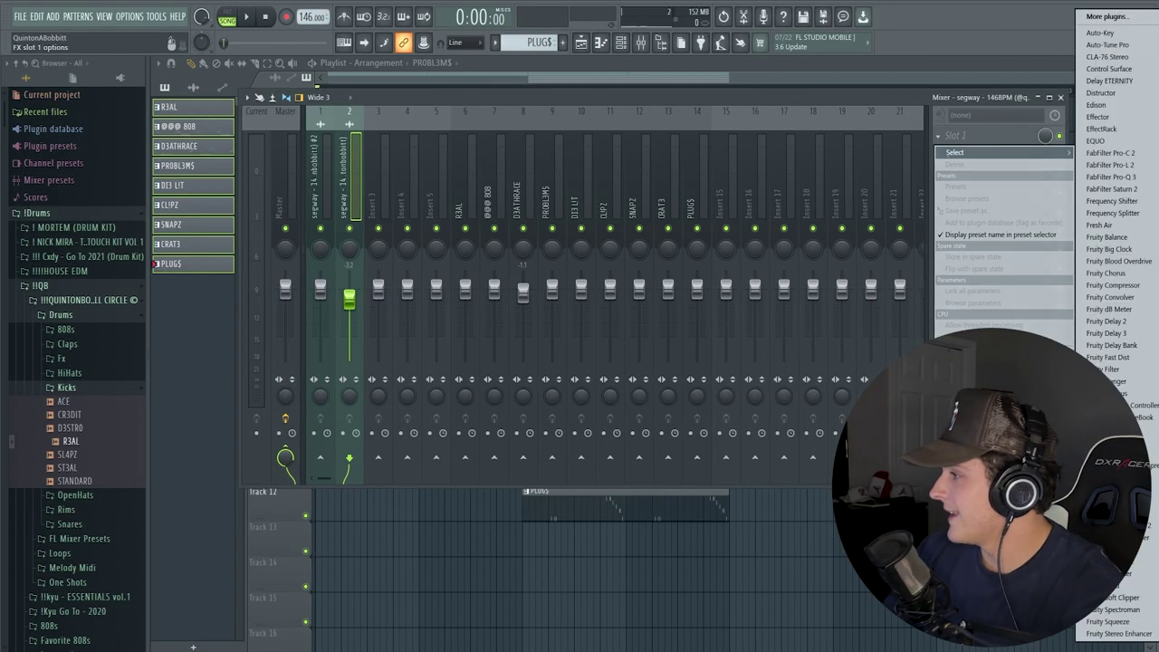
{"action": "left_click", "coordinate": [1107, 57]}
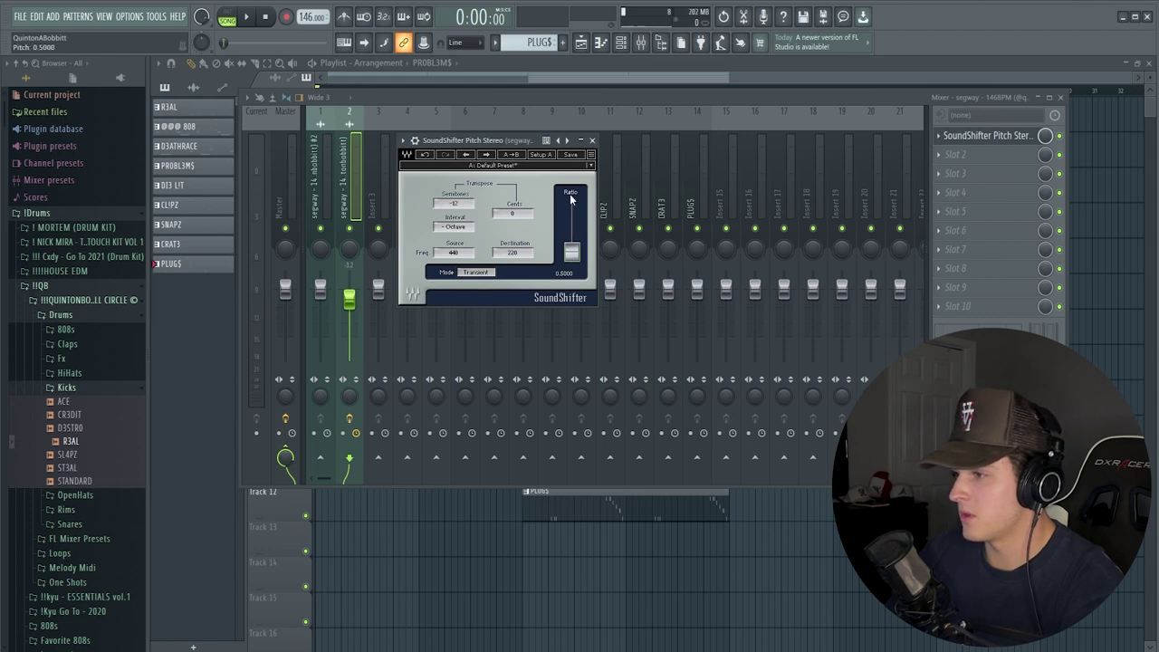
{"action": "left_click", "coordinate": [592, 140]}
Add Fruity parametric EQ 2 in slot 2 with the 20Hz + 18kHz cut preset and raise the band 1 high-pass to about 132 Hz.
{"action": "left_click", "coordinate": [956, 154]}
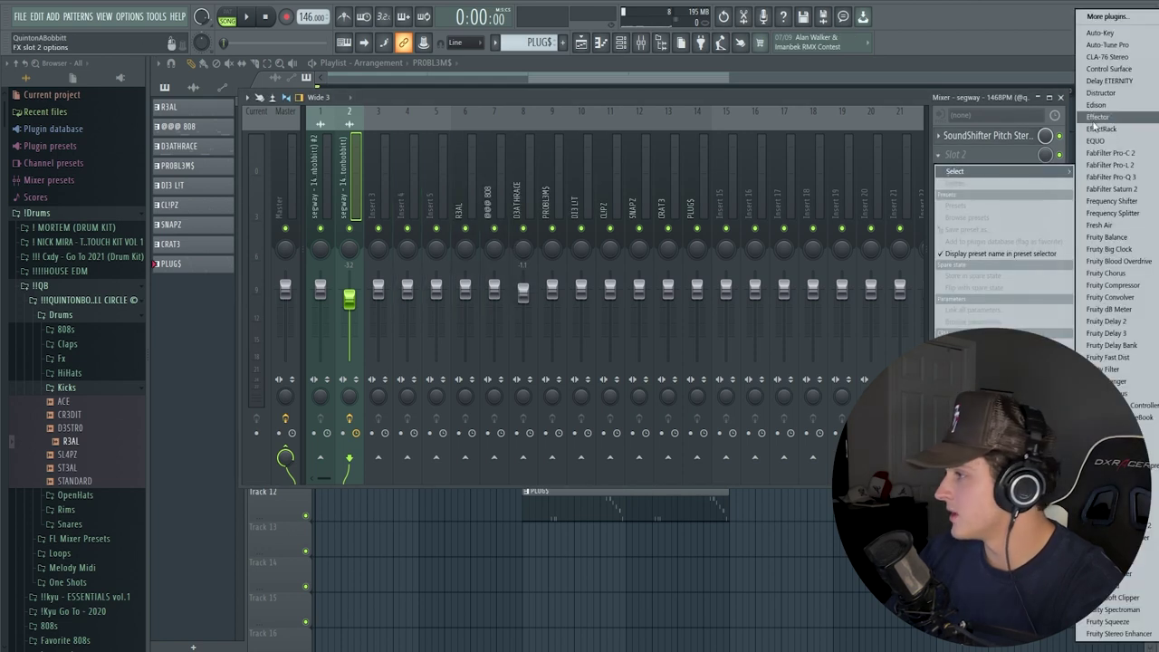
{"action": "left_click", "coordinate": [1119, 526]}
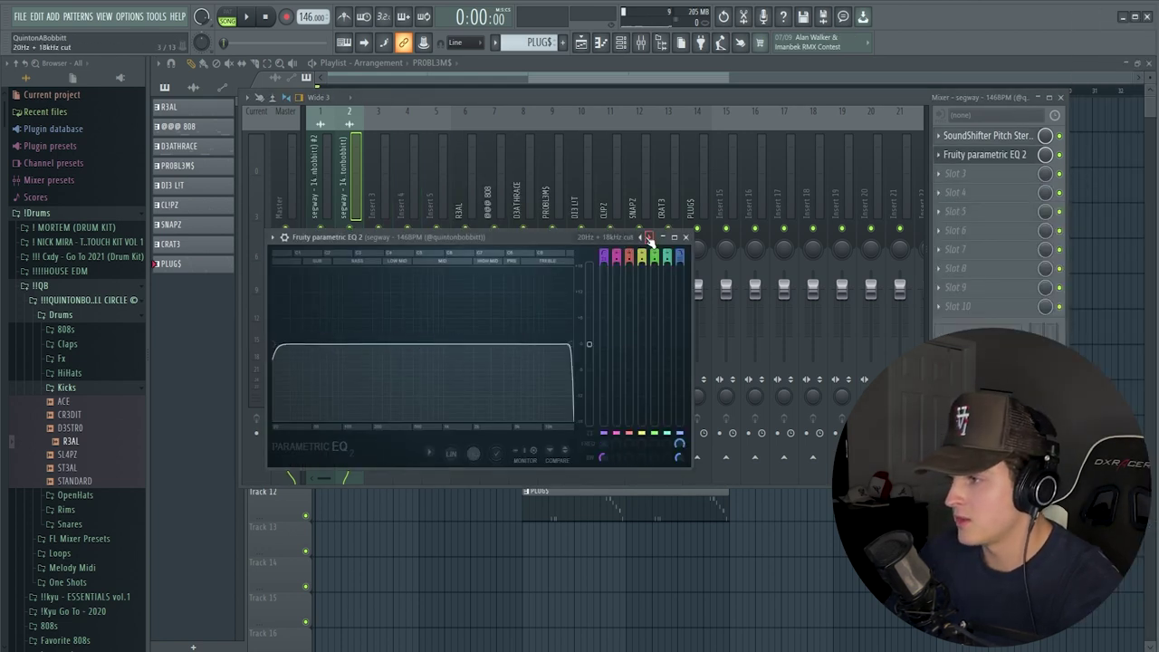
{"action": "key", "text": "space"}
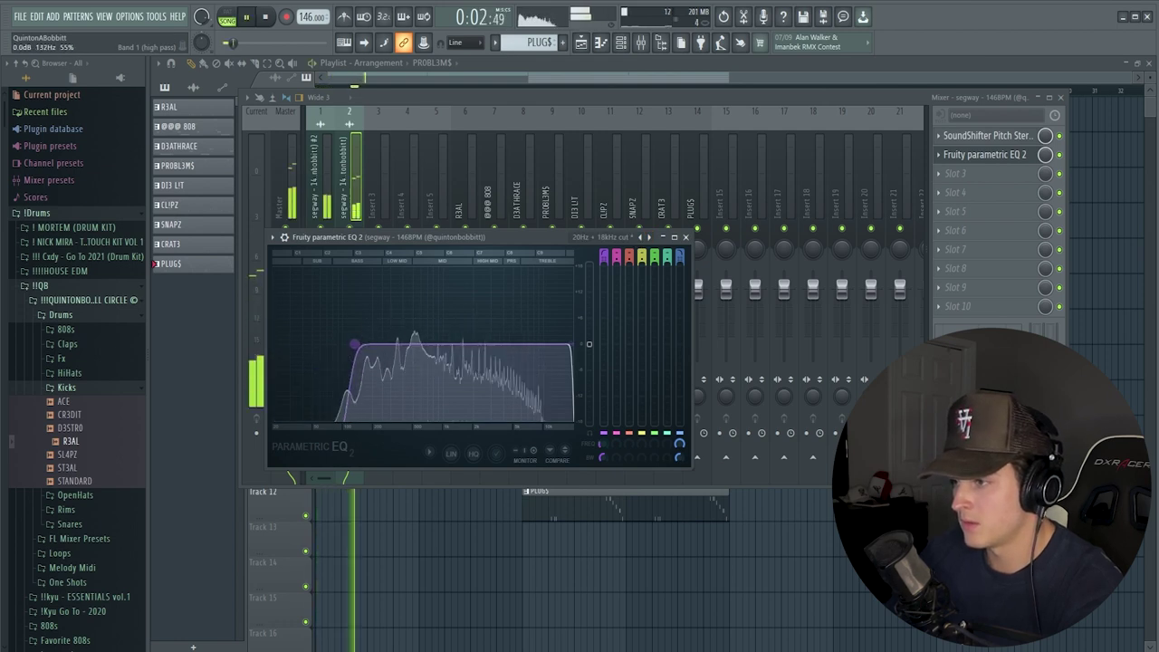
{"action": "key", "text": "space"}
{"action": "left_click", "coordinate": [1011, 161]}
Create an automation clip for the SoundShifter mix level and curve it down from full around bar 4 to zero at bar 5.
{"action": "right_click", "coordinate": [1046, 136]}
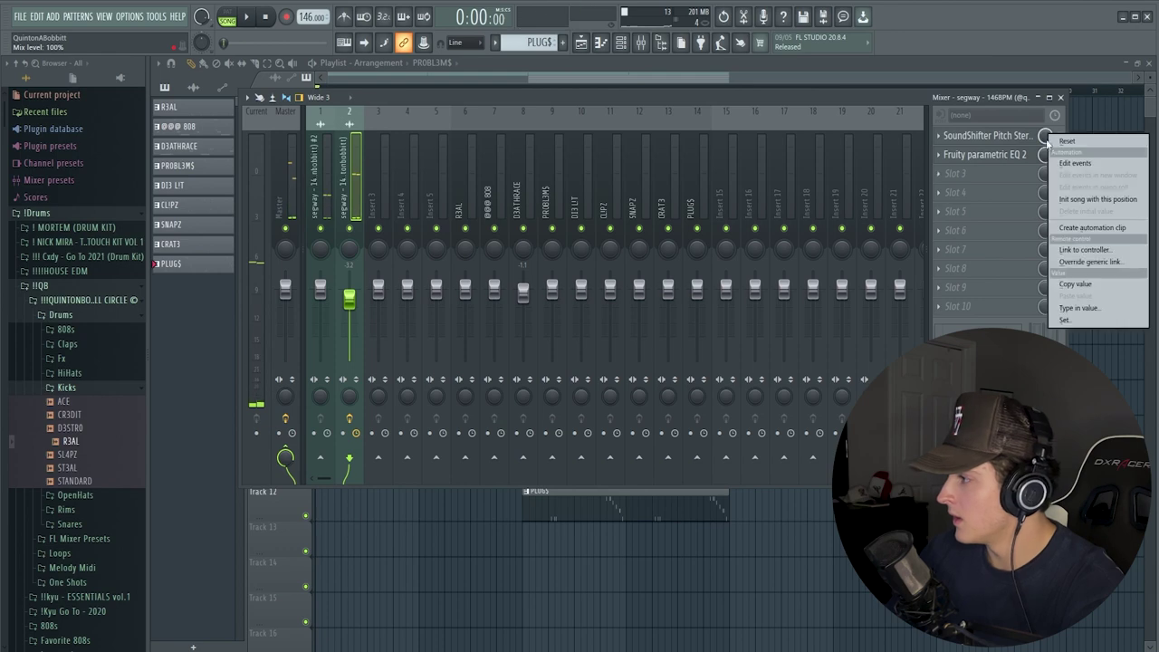
{"action": "left_click", "coordinate": [1092, 227]}
{"action": "key", "text": "F9"}
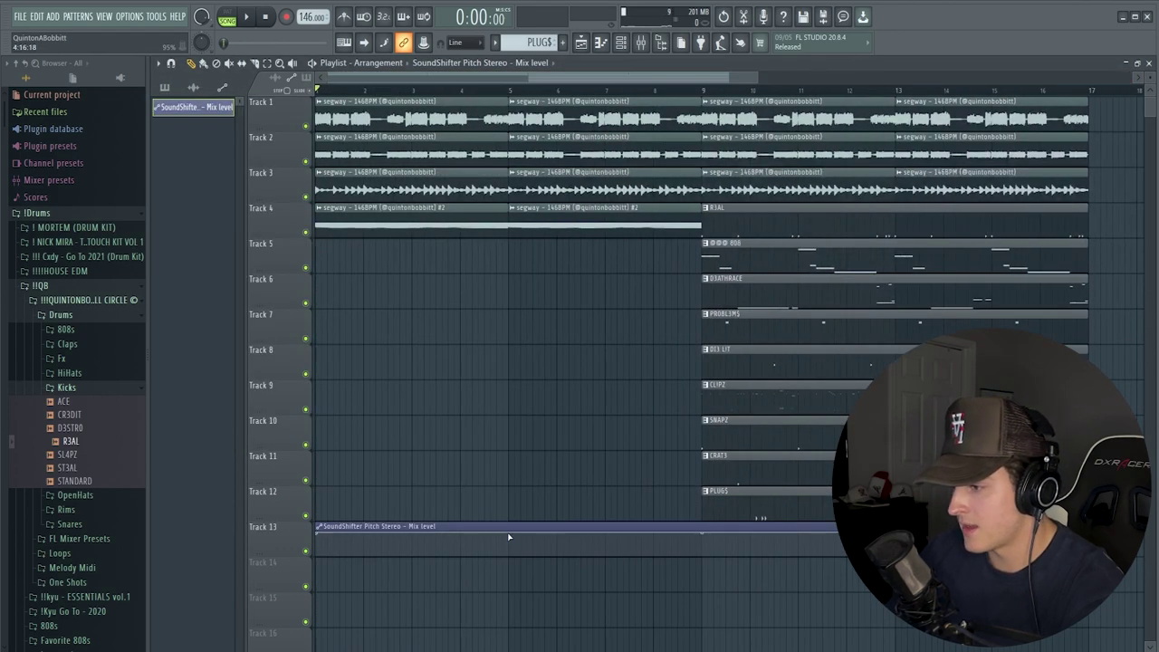
{"action": "left_click_drag", "start_coordinate": [512, 535], "coordinate": [493, 575]}
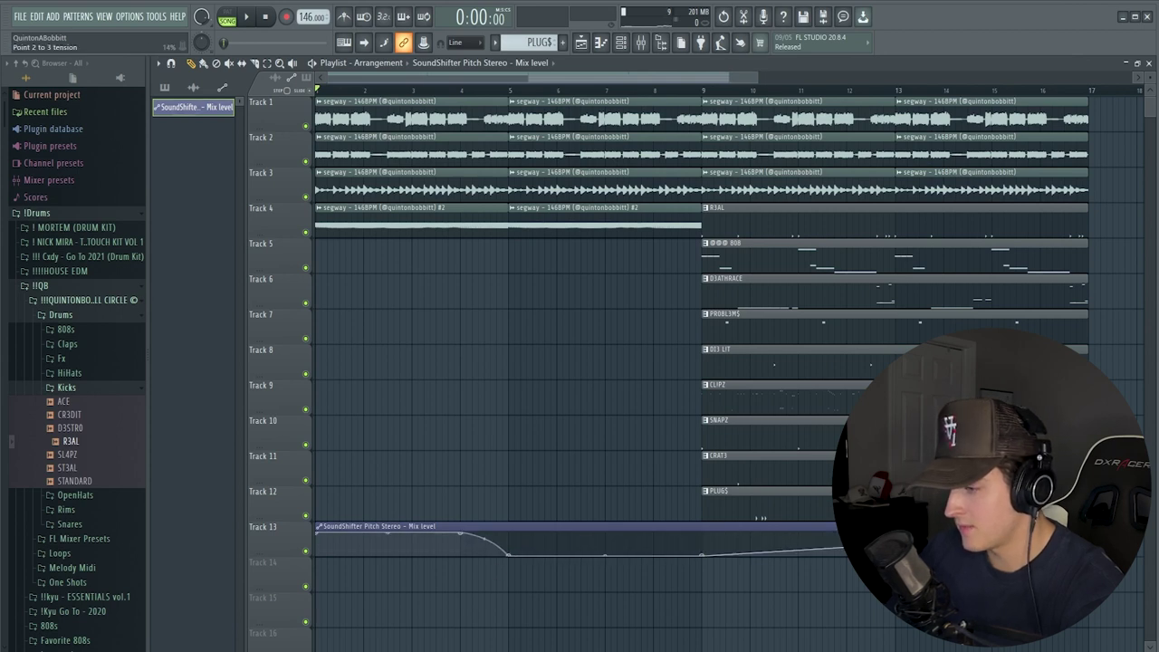
Place the D4SH sample from the Fx folder on Track 14 just before bar 5 and route it to mixer track 3.
{"action": "left_click", "coordinate": [61, 359]}
{"action": "left_click_drag", "start_coordinate": [68, 373], "coordinate": [536, 585]}
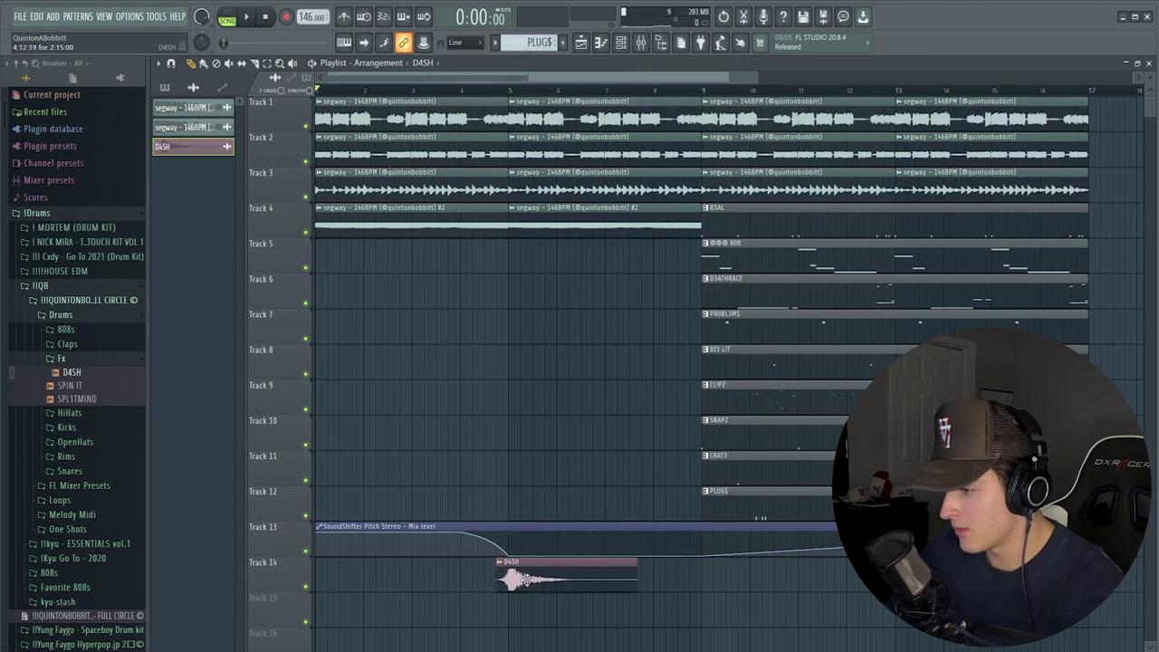
{"action": "double_click", "coordinate": [527, 580]}
{"action": "left_click", "coordinate": [530, 203]}
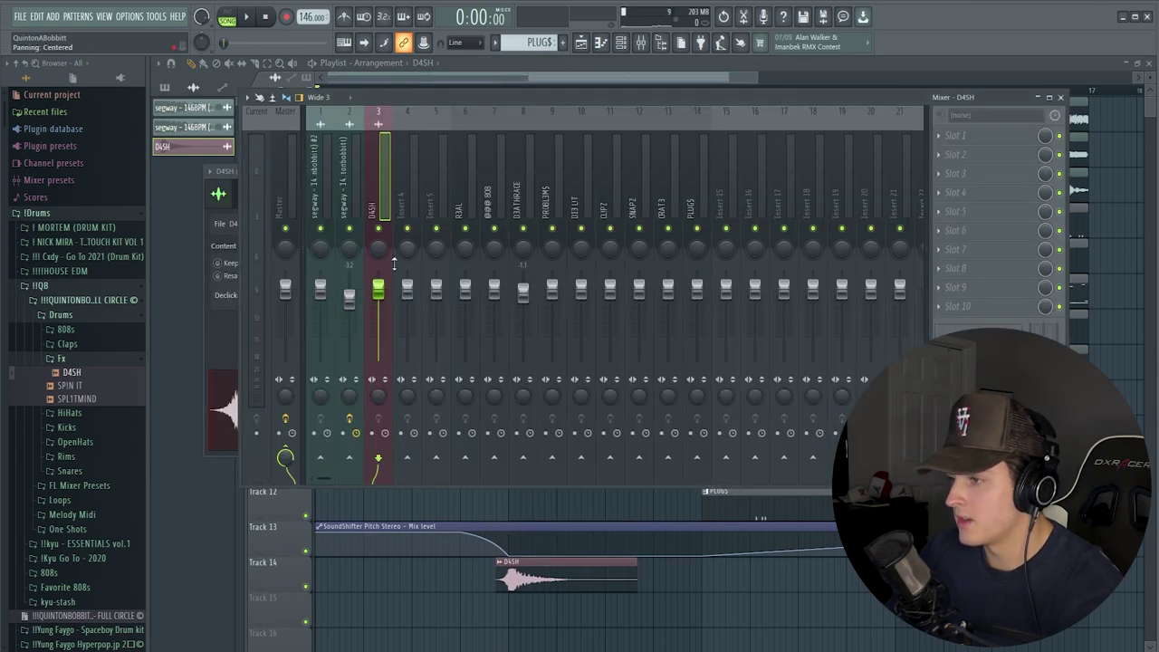
{"action": "left_click", "coordinate": [461, 80]}
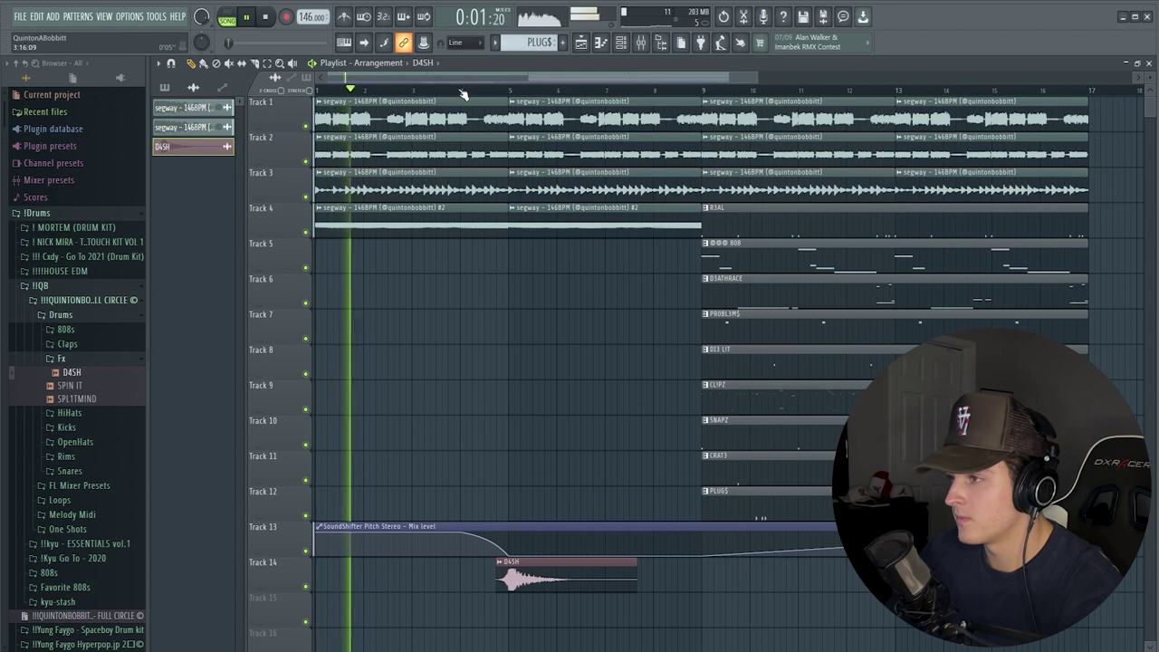
Drop the mix level automation's end point at bar 17 to zero and duplicate the bars 9 to 16 clips on tracks 1 to 12 to bar 17.
{"action": "scroll", "coordinate": [462, 93], "scroll_direction": "down", "scroll_amount": 3}
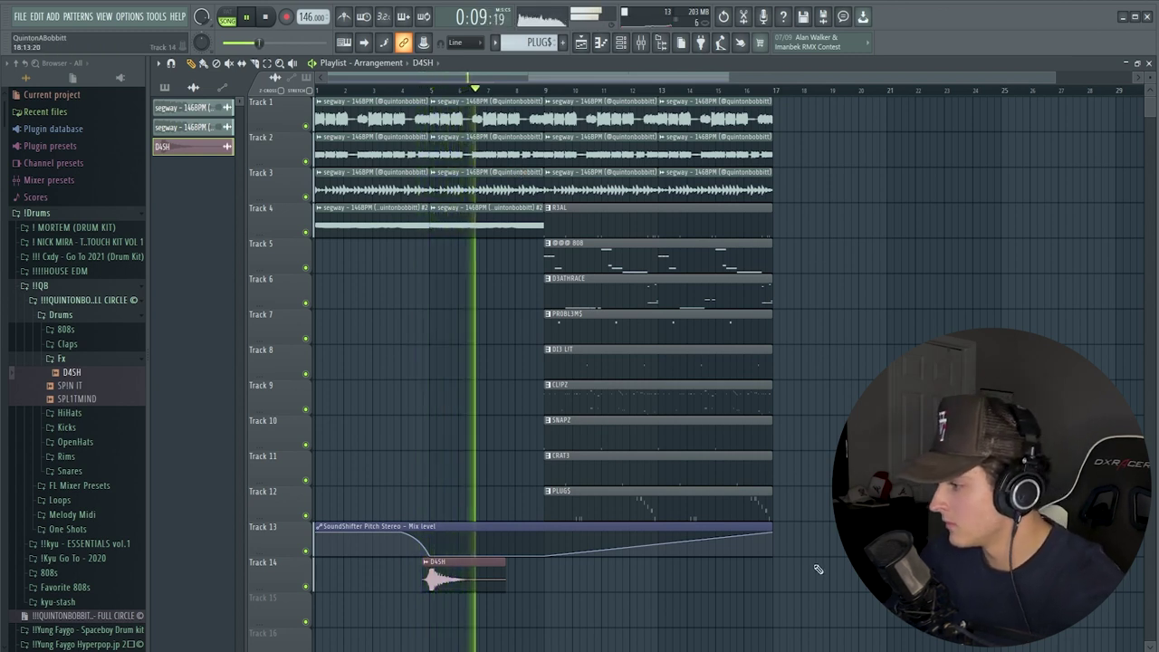
{"action": "left_click", "coordinate": [770, 531]}
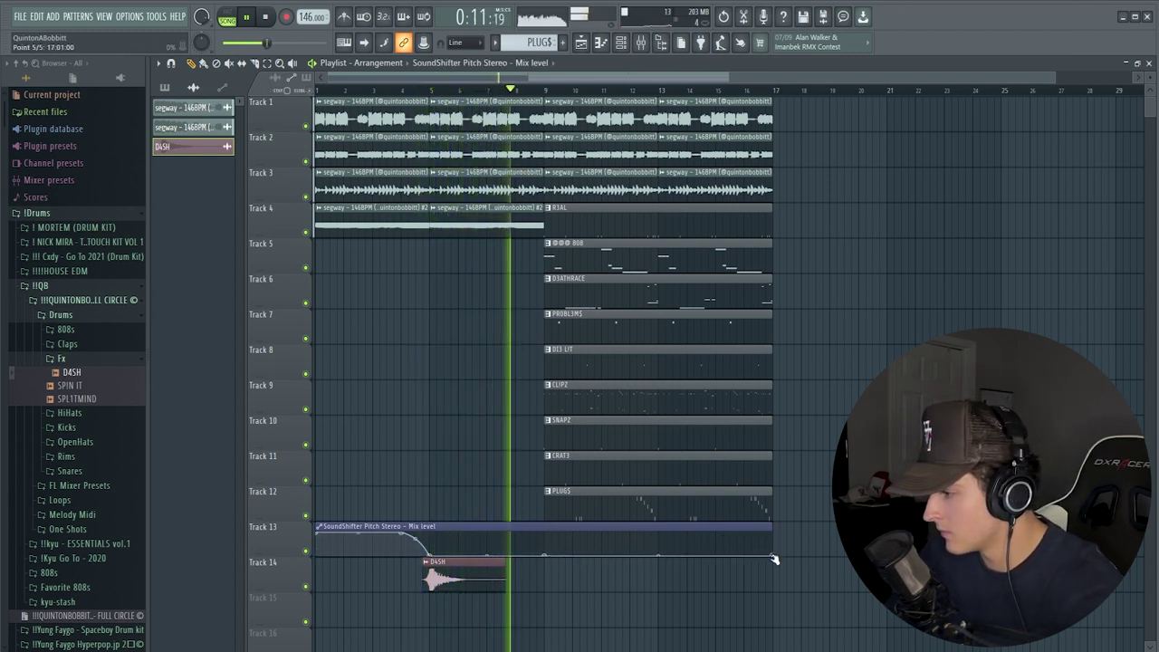
{"action": "left_click_drag", "start_coordinate": [801, 523], "coordinate": [534, 97]}
{"action": "key", "text": "ctrl+b"}
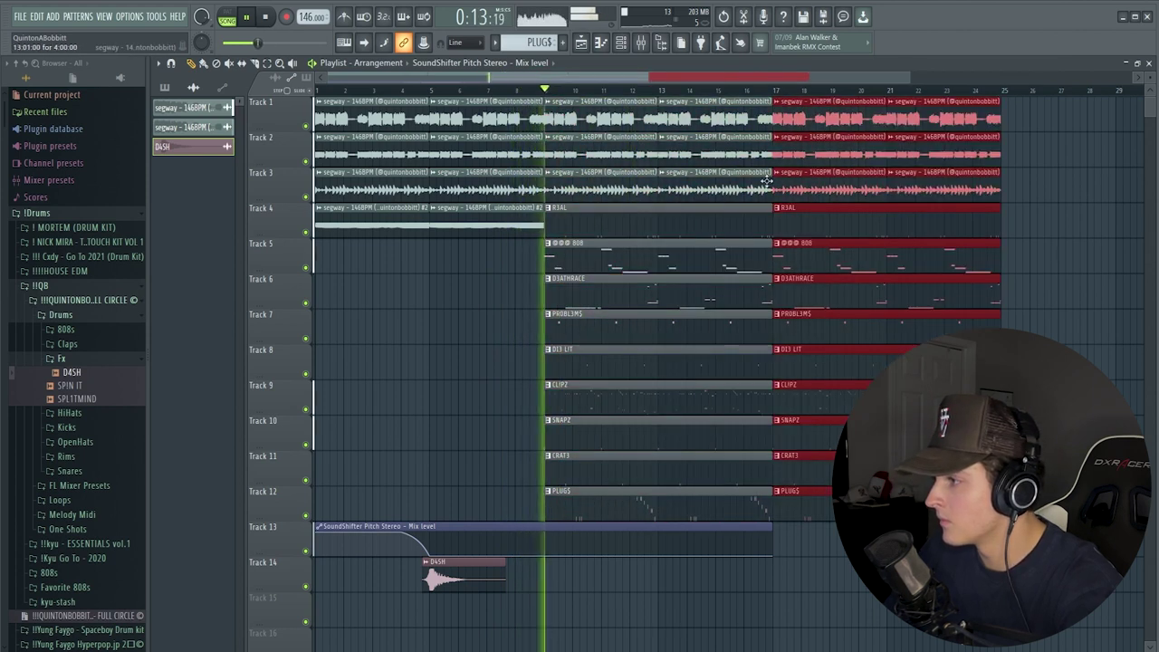
Trim the end of the first CL!PZ clip and delete the repeated clips on tracks 2, 3 and 4 in bars 17 to 24.
{"action": "left_click_drag", "start_coordinate": [769, 396], "coordinate": [761, 398]}
{"action": "right_click", "coordinate": [851, 189]}
{"action": "right_click", "coordinate": [924, 187]}
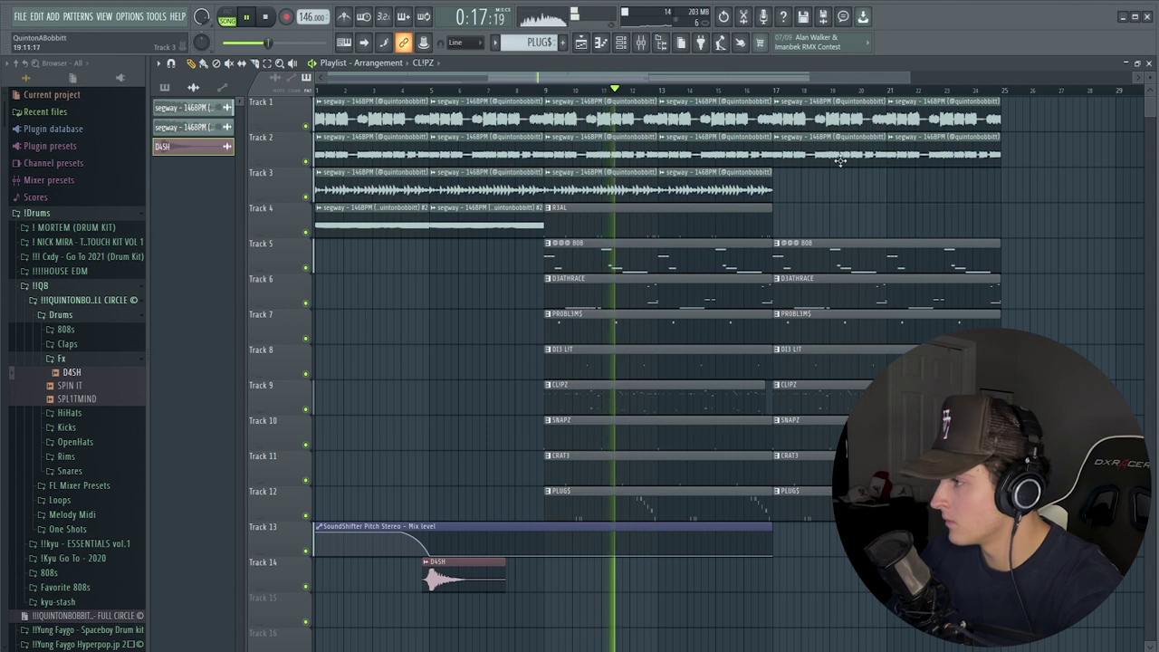
{"action": "right_click", "coordinate": [849, 162]}
{"action": "right_click", "coordinate": [947, 164]}
{"action": "scroll", "coordinate": [704, 95], "scroll_direction": "down", "scroll_amount": 2}
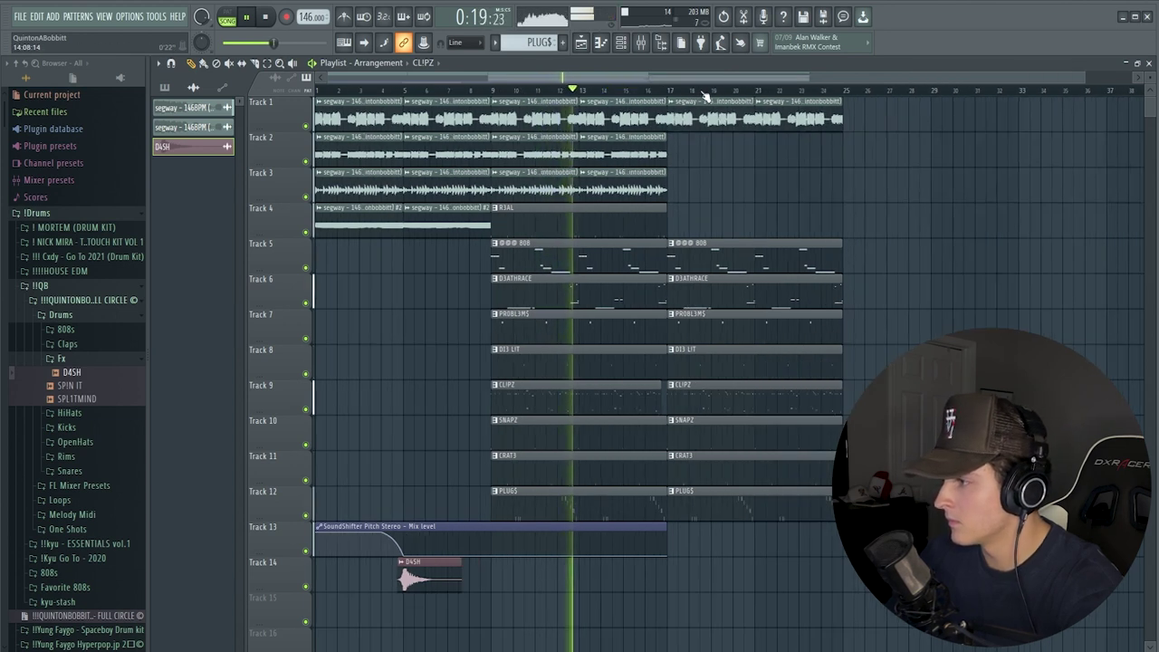
Copy the melody audio clips on tracks 1 to 3 to bars 25 to 32 and extend the mix level automation, raising it from bar 25.
{"action": "left_click_drag", "start_coordinate": [667, 171], "coordinate": [897, 122]}
{"action": "right_click", "coordinate": [949, 119]}
{"action": "left_click_drag", "start_coordinate": [932, 217], "coordinate": [892, 118]}
{"action": "key", "text": "ctrl+b"}
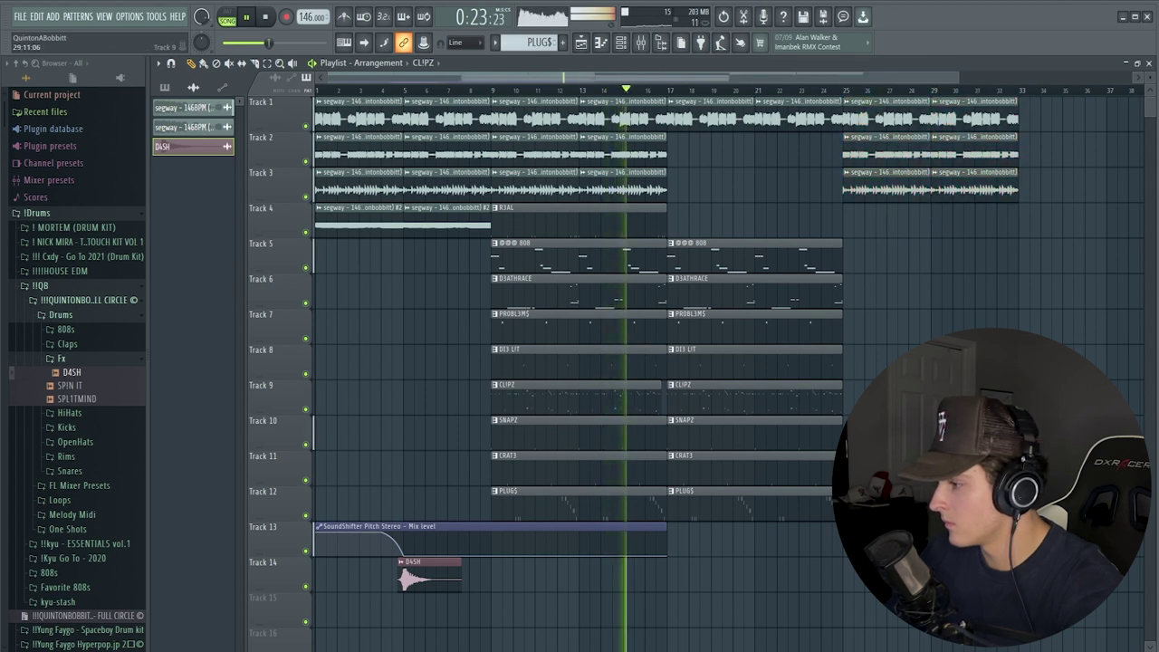
{"action": "left_click_drag", "start_coordinate": [663, 527], "coordinate": [841, 526]}
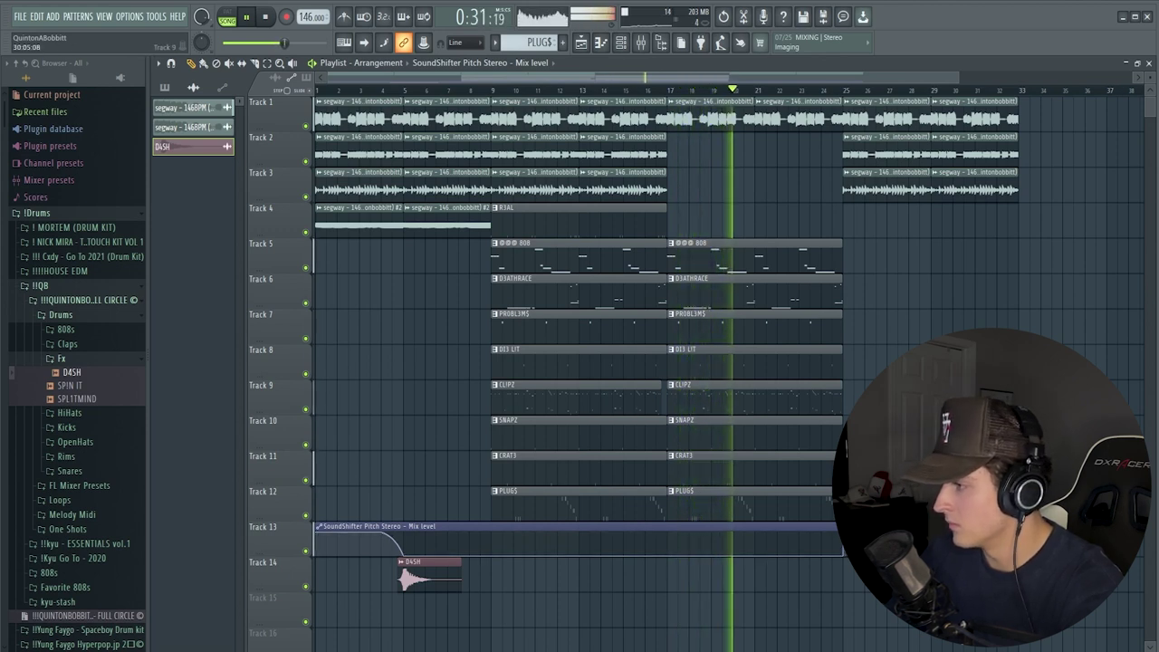
Repeat the @@@ 808 and D3ATHRACE clips at bar 25 and copy the R3AL kick clip to Track 4 above them.
{"action": "left_click_drag", "start_coordinate": [872, 302], "coordinate": [822, 269]}
{"action": "key", "text": "ctrl+b"}
{"action": "left_click_drag", "start_coordinate": [524, 233], "coordinate": [867, 240]}
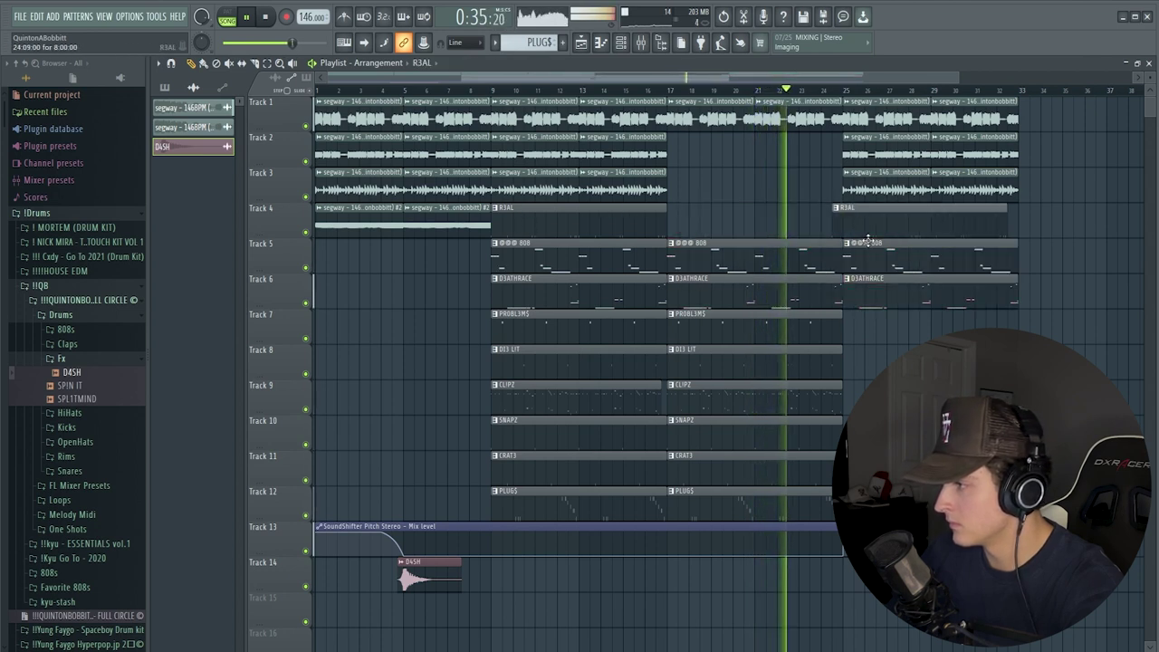
Repeat the PR0BL3M$ and DI3 L!T clips at bar 25 and place shortened CL!PZ sections between bars 26 and 33.
{"action": "left_click_drag", "start_coordinate": [812, 307], "coordinate": [876, 395]}
{"action": "key", "text": "ctrl+b"}
{"action": "key", "text": "ctrl+b"}
{"action": "key", "text": "ctrl+d"}
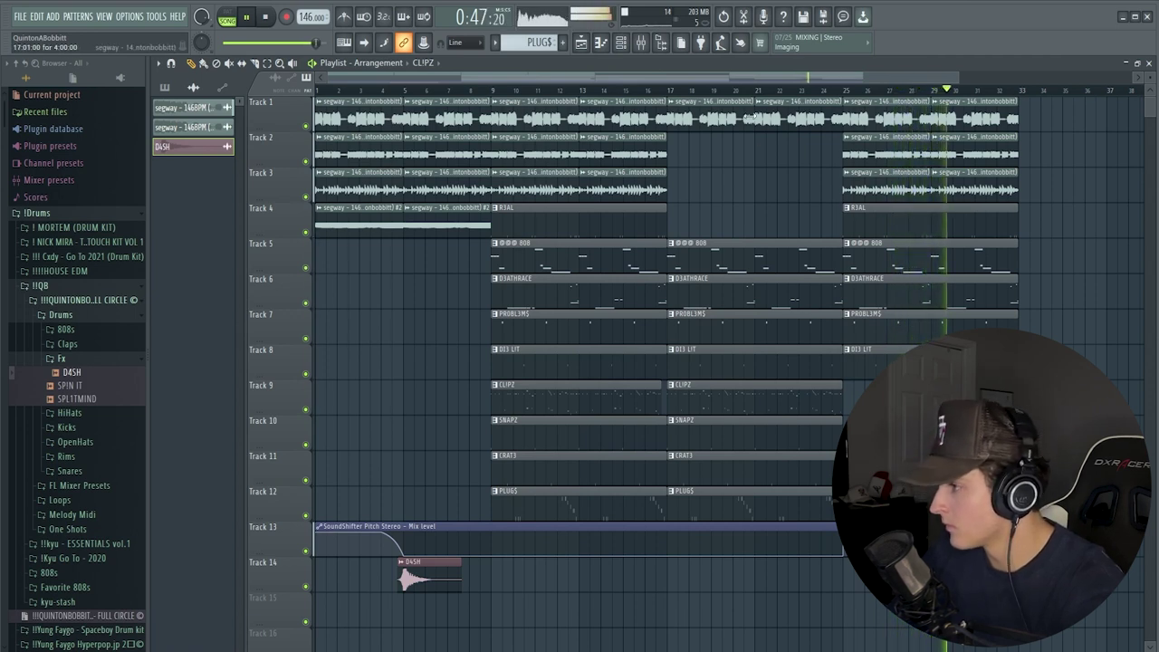
{"action": "scroll", "coordinate": [751, 127], "scroll_direction": "down", "scroll_amount": 2}
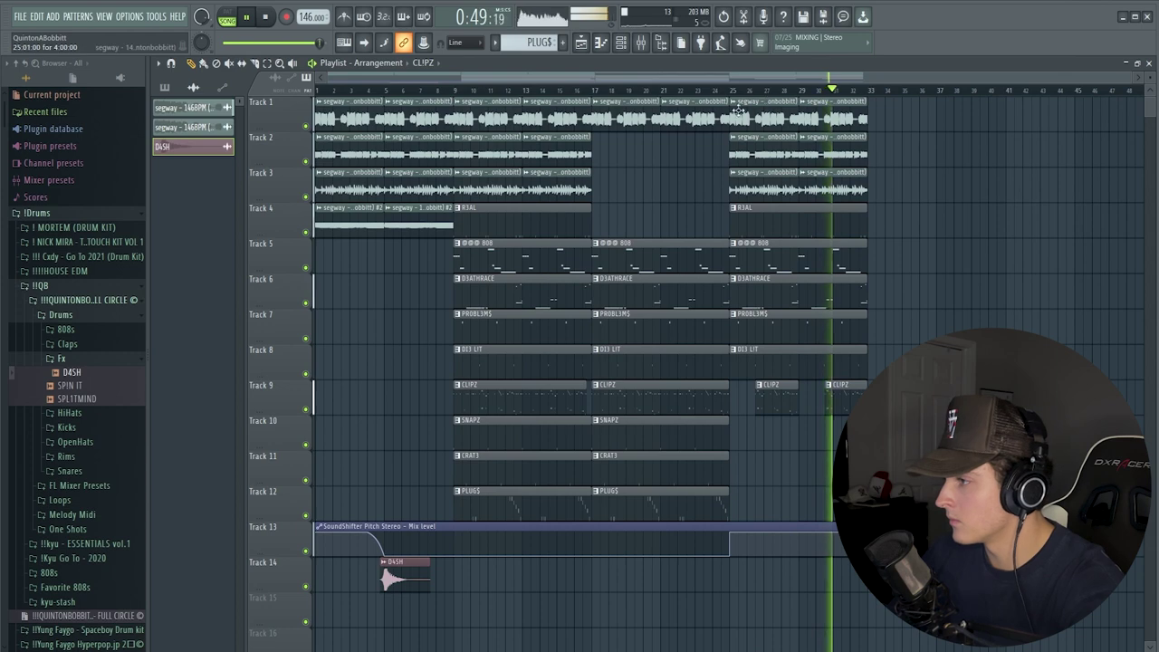